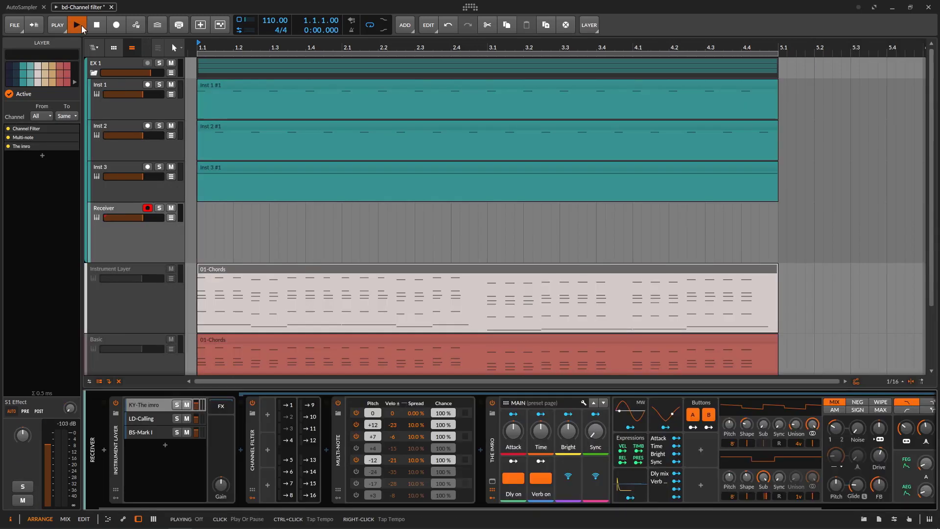
click(81, 28)
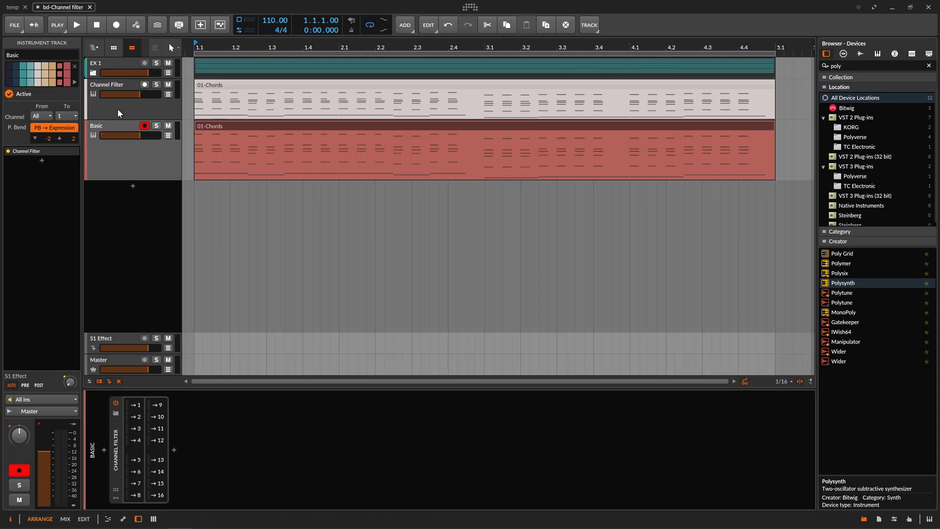
click(117, 109)
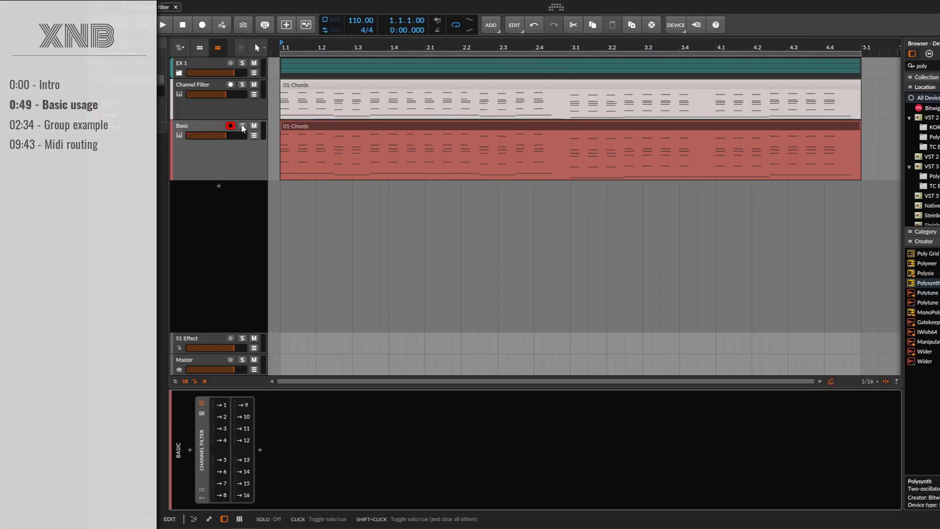
- Solo the Basic track and briefly play its clip through the Channel Filter
click(155, 126)
key(space)
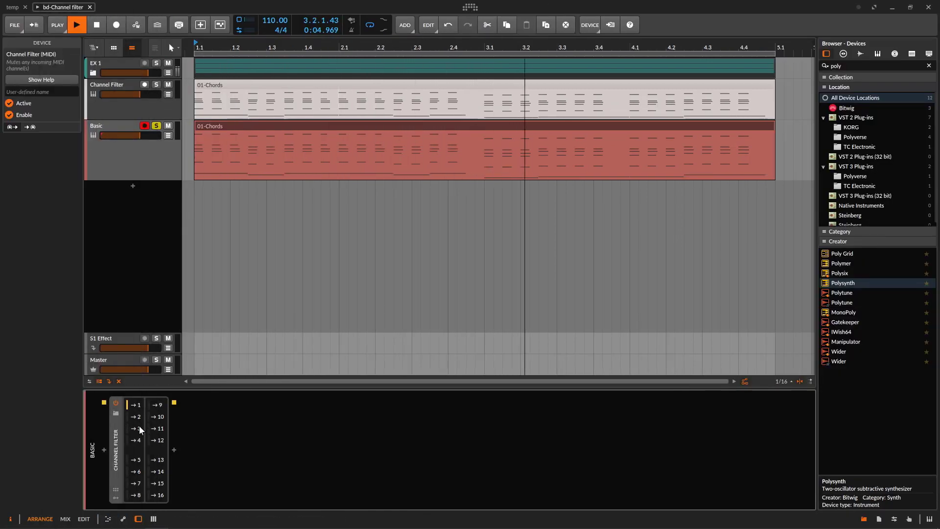
key(space)
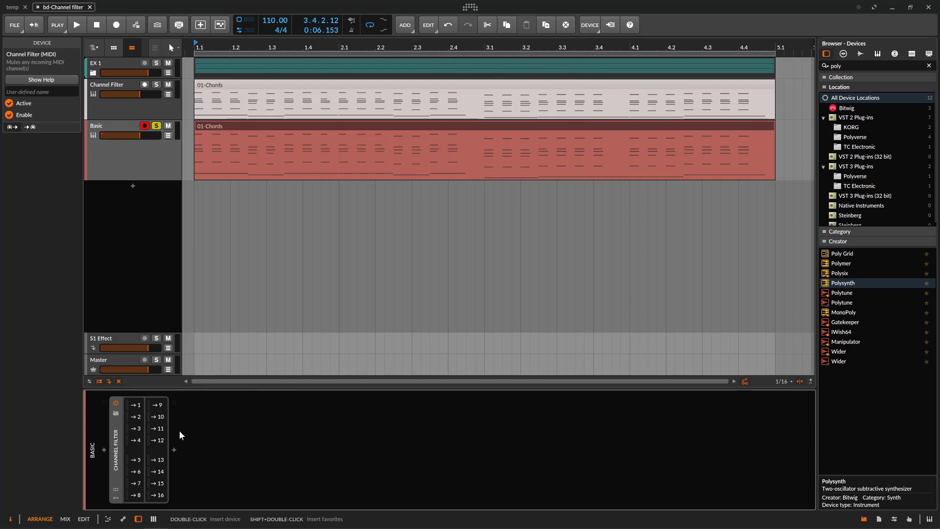
- Open the Basic track's 01-Chords clip for note editing and enlarge the editor to examine all of its notes
double_click(329, 126)
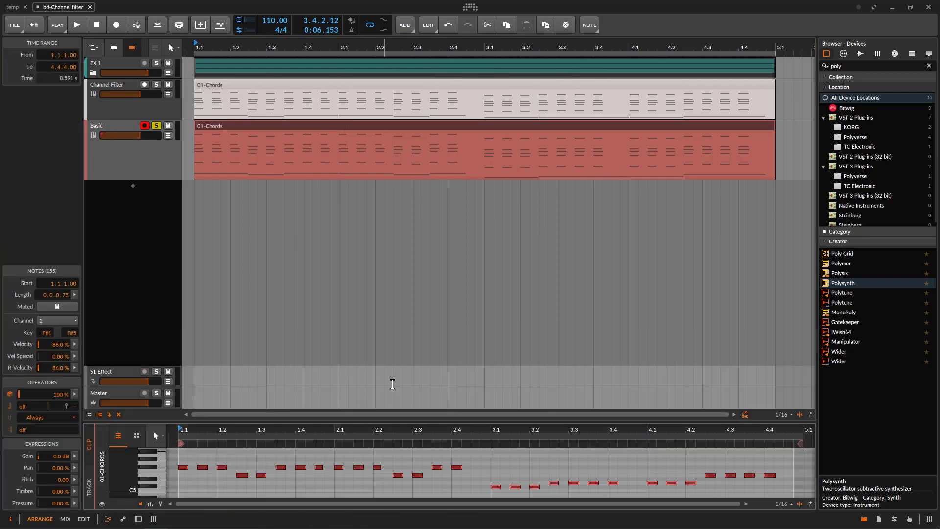
drag(409, 421, 402, 221)
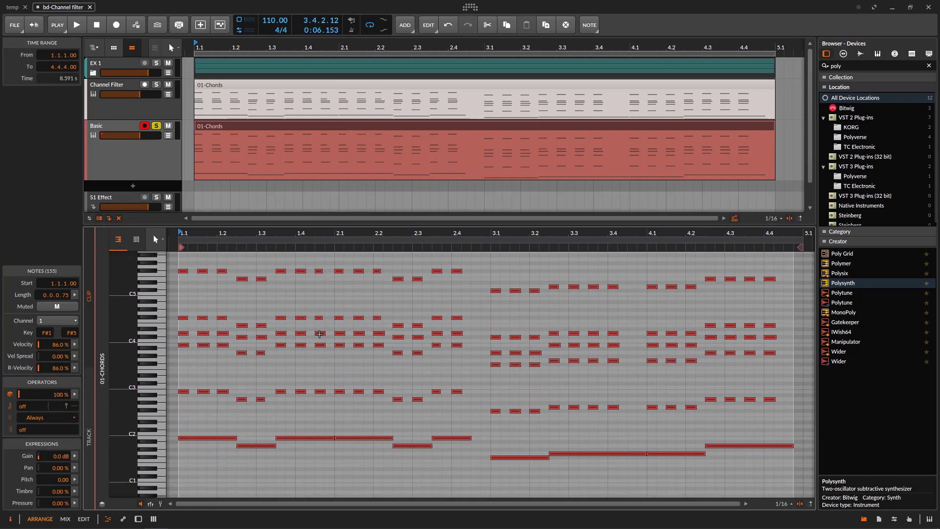
click(166, 166)
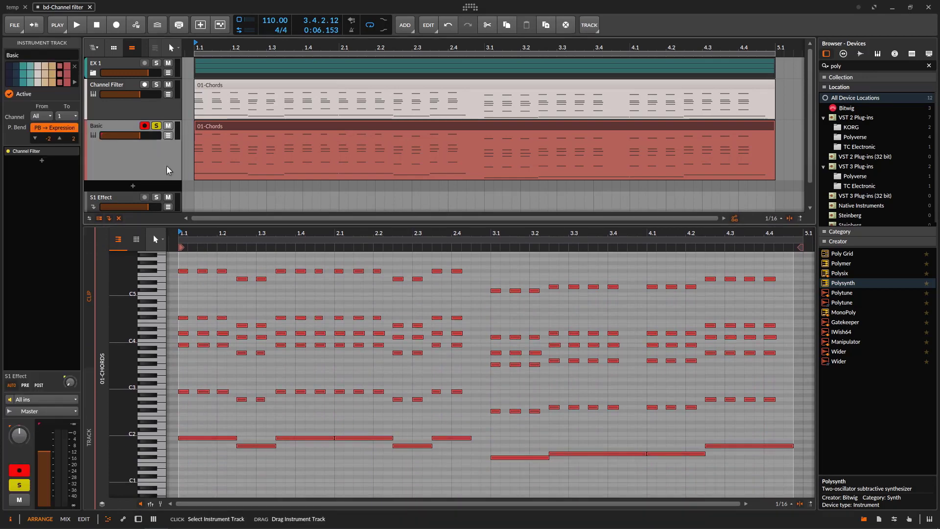
- Insert a Polysynth after the Channel Filter on the Basic track and lower its output to about -17.9 dB during playback
double_click(166, 166)
drag(843, 290, 174, 450)
key(space)
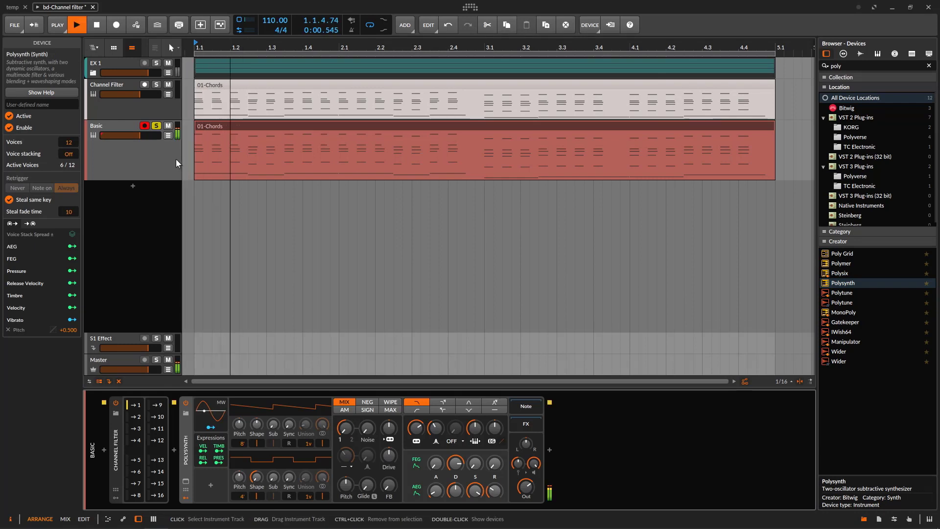
drag(525, 487, 525, 517)
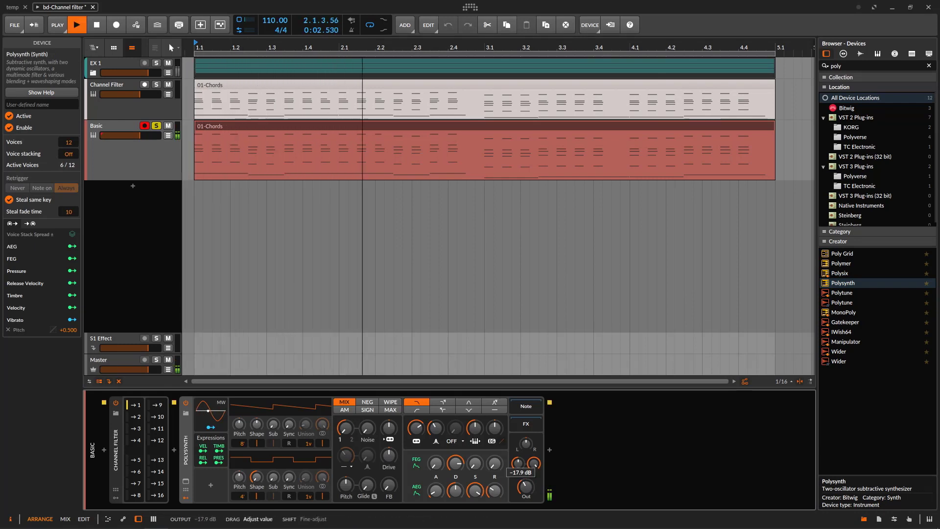
key(space)
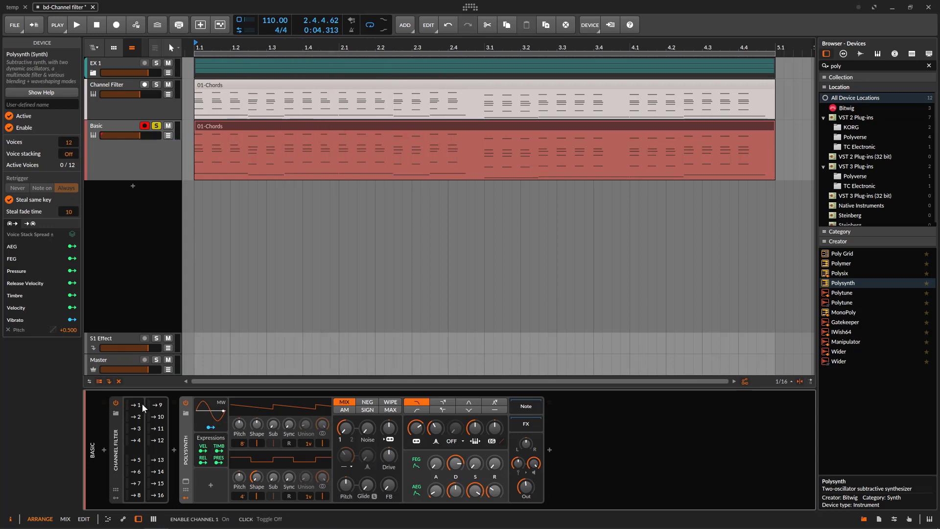
- Turn off channel 1 in the Basic track's Channel Filter while the clip is playing
key(space)
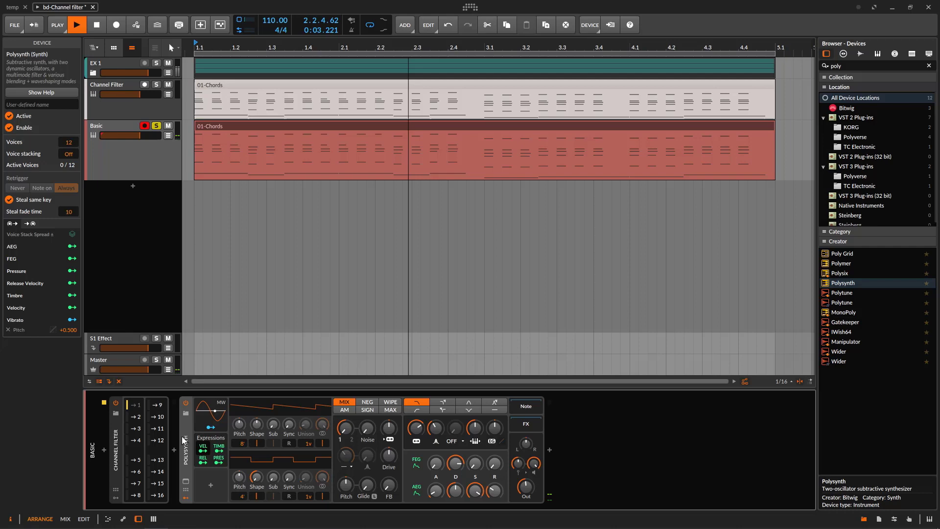
click(134, 408)
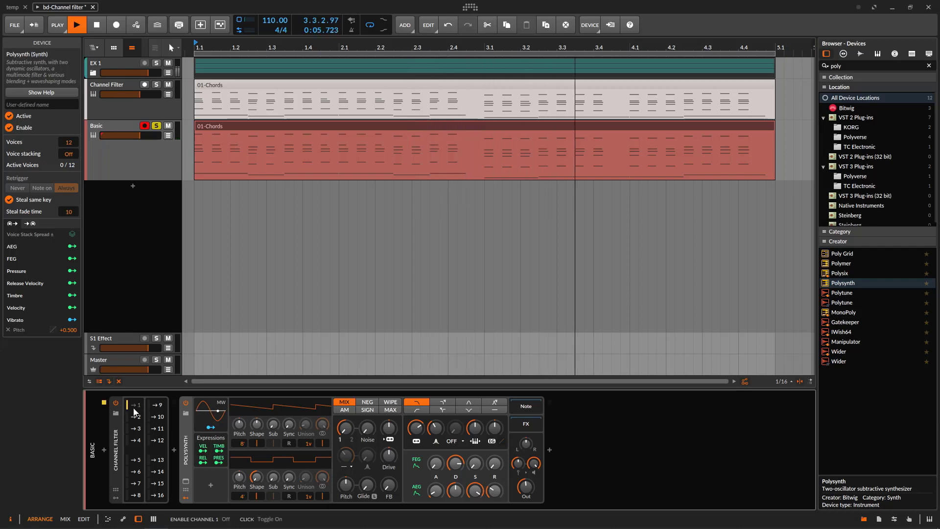
key(space)
- Assign all notes in the Basic track's 01-Chords clip to MIDI channel 6
double_click(308, 125)
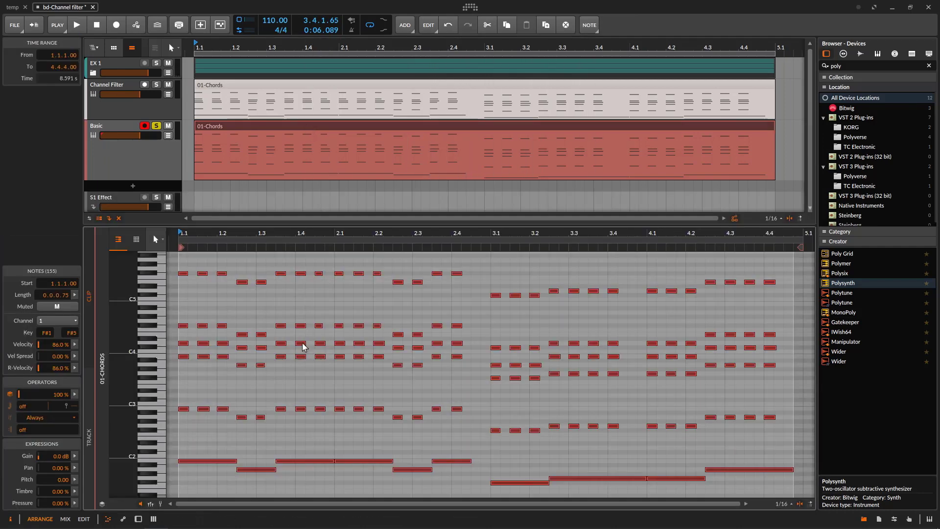
click(259, 314)
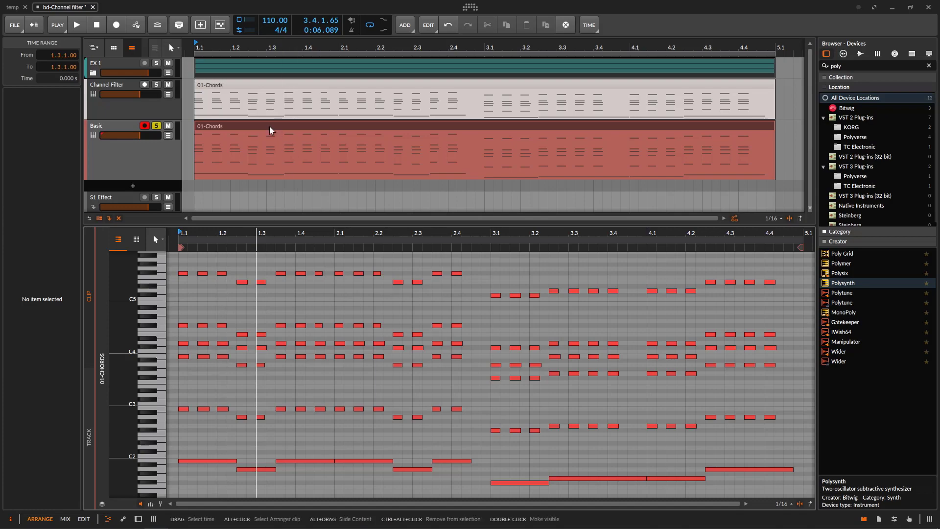
key(ctrl+a)
click(58, 387)
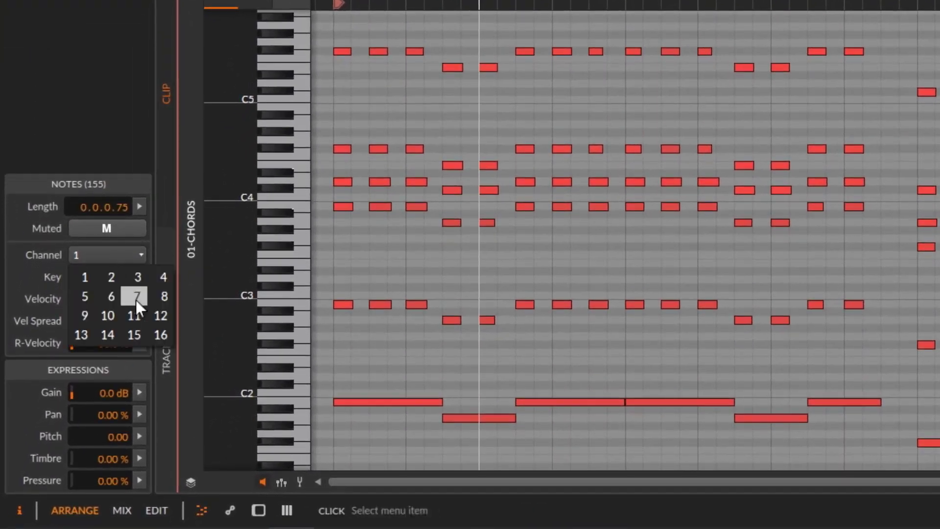
click(113, 296)
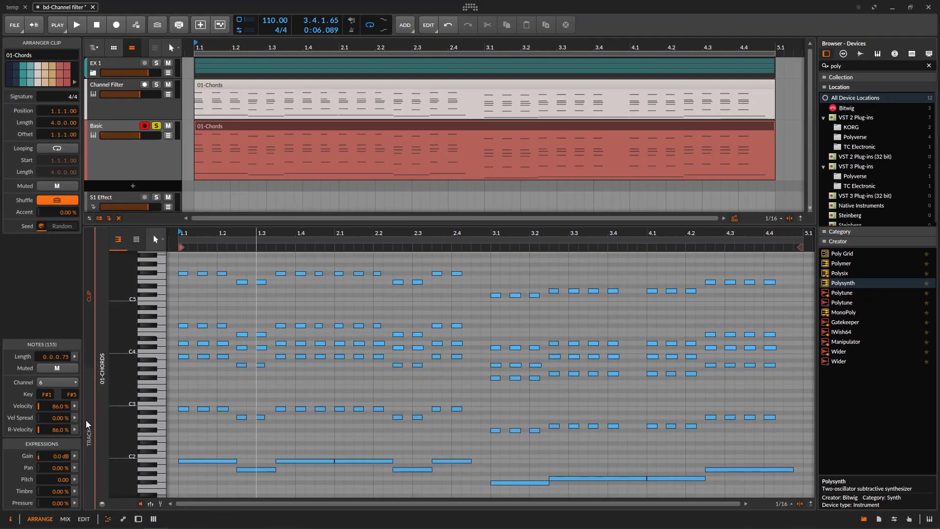
- Play the Basic clip and switch channel 6 off and back on in the Channel Filter
click(171, 120)
scroll(172, 120, down, 1)
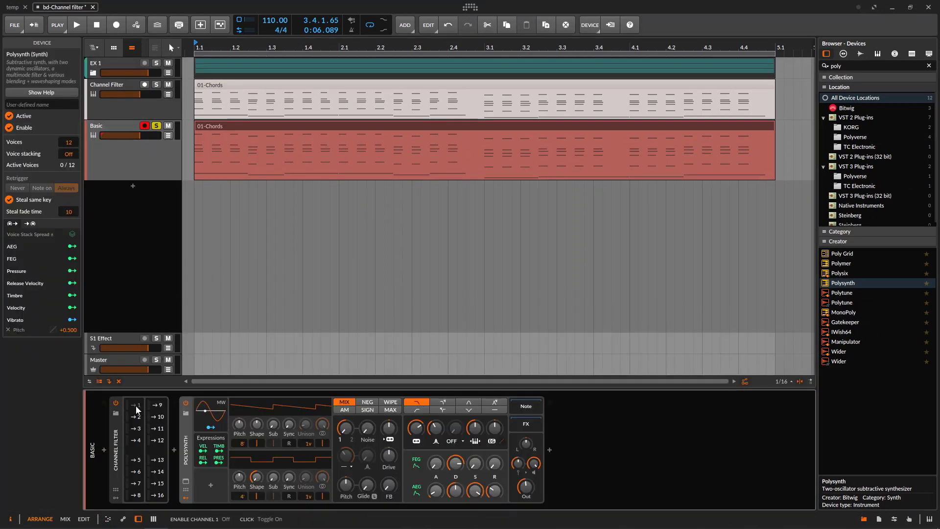
key(space)
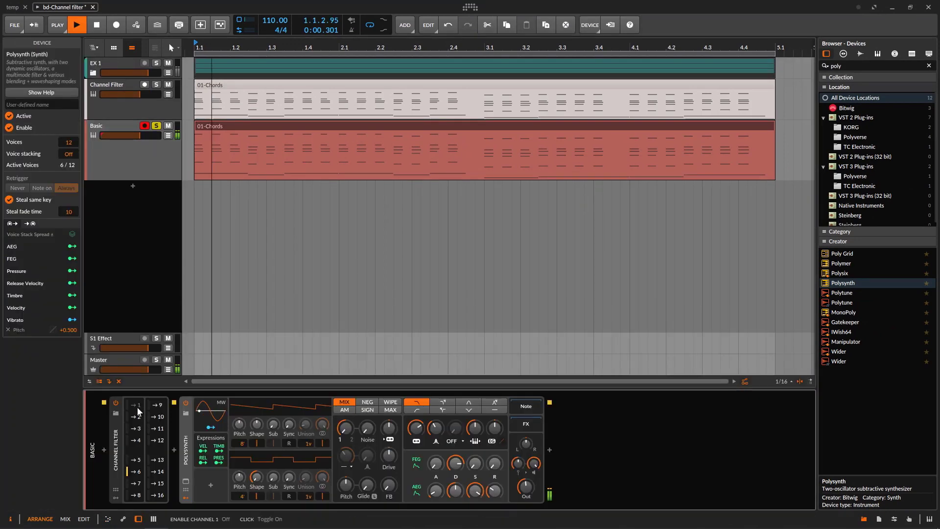
click(137, 478)
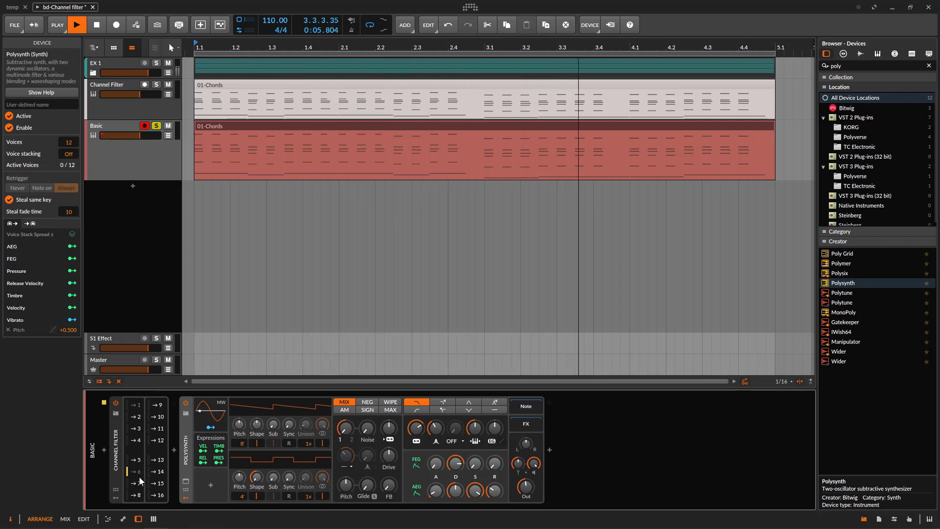
click(139, 475)
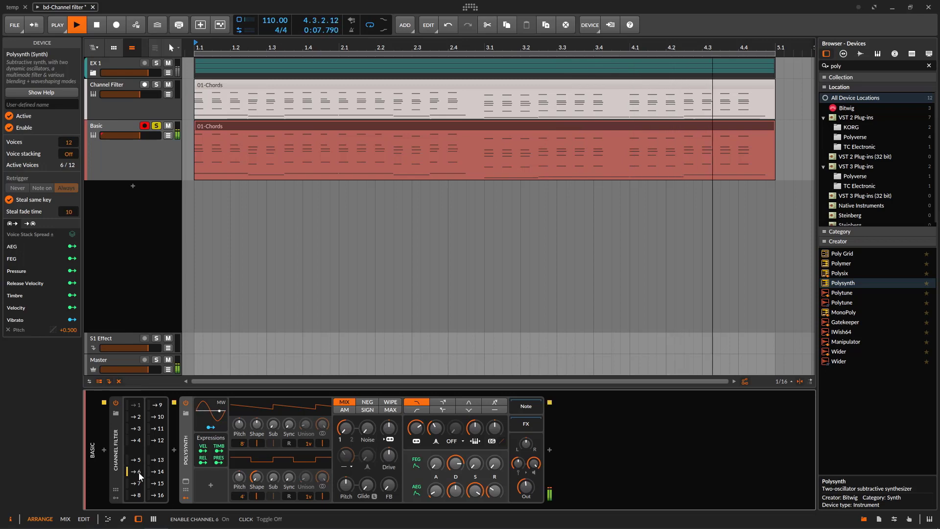
key(space)
- Select the middle chord notes across the whole Basic clip and assign them to MIDI channel 1
double_click(335, 126)
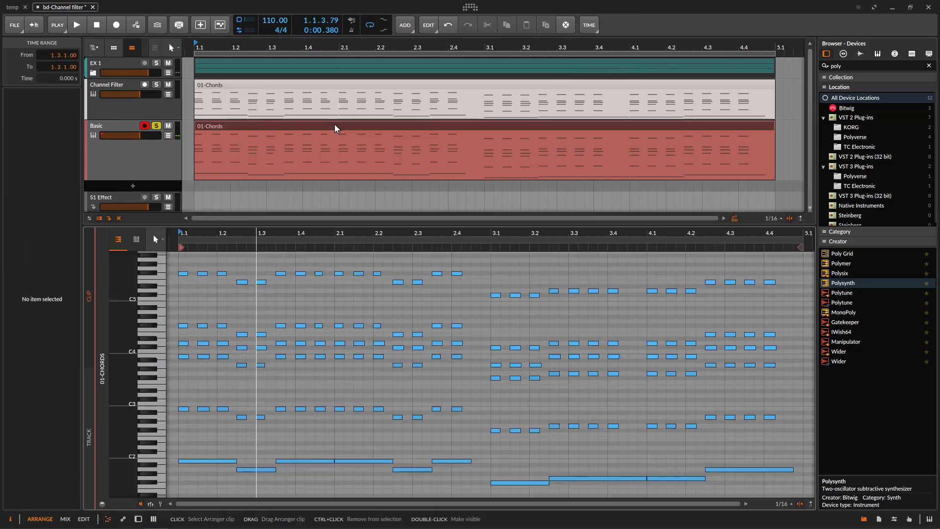
drag(175, 300, 803, 406)
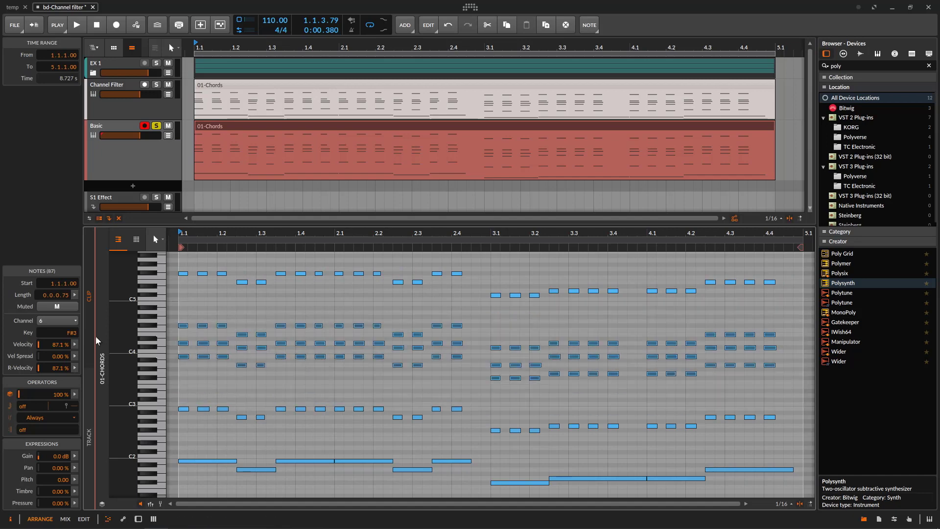
click(58, 321)
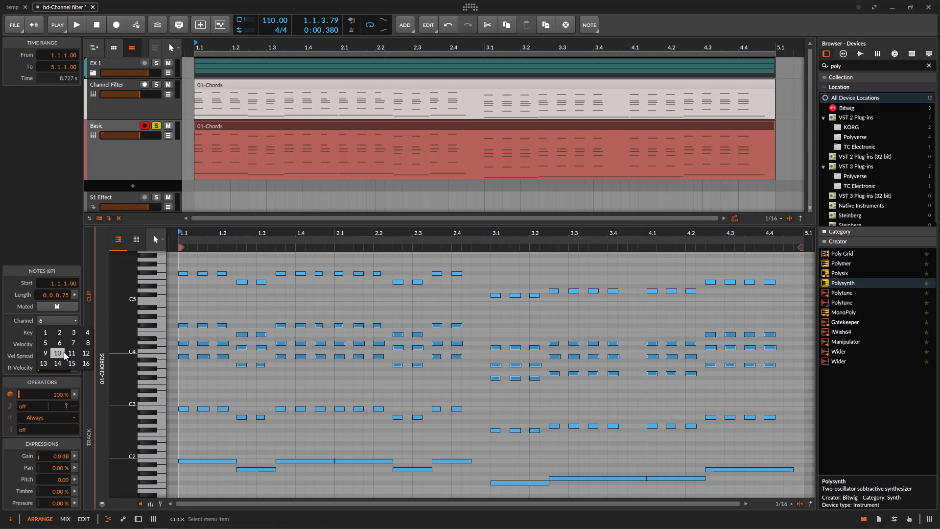
click(45, 333)
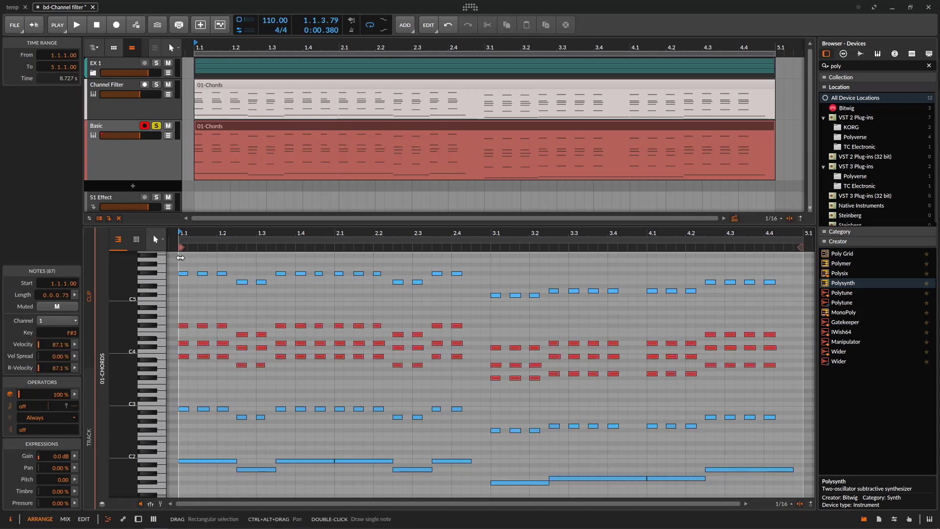
- Re-enable channel 1 in the Basic track's Channel Filter and turn off channel 6 during playback
drag(180, 258, 715, 314)
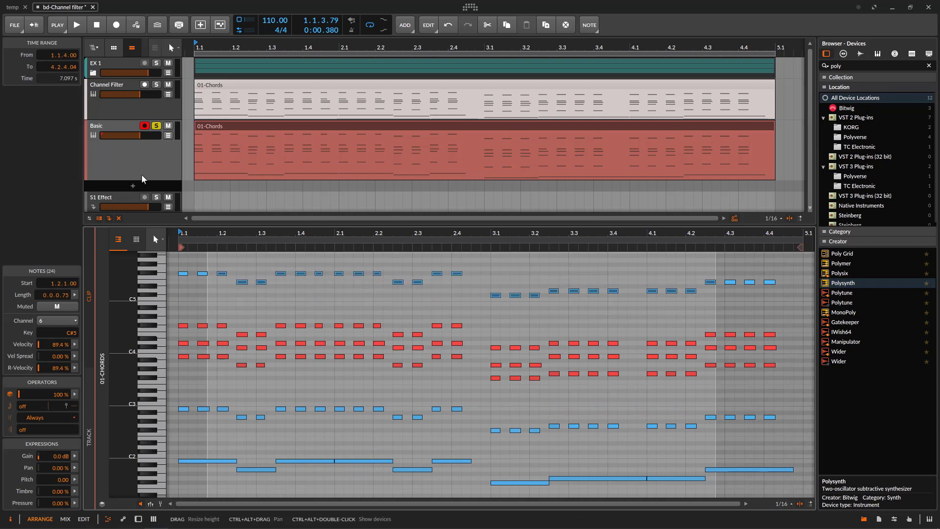
key(d)
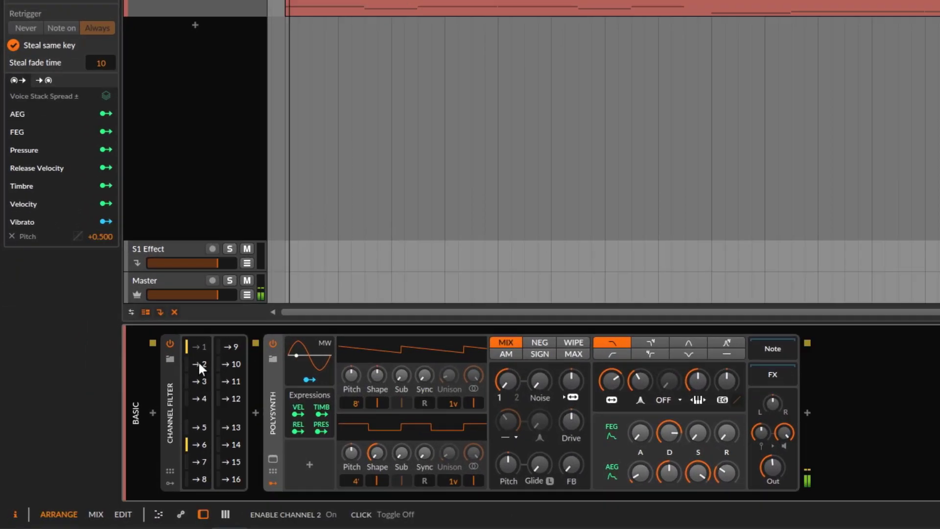
click(137, 403)
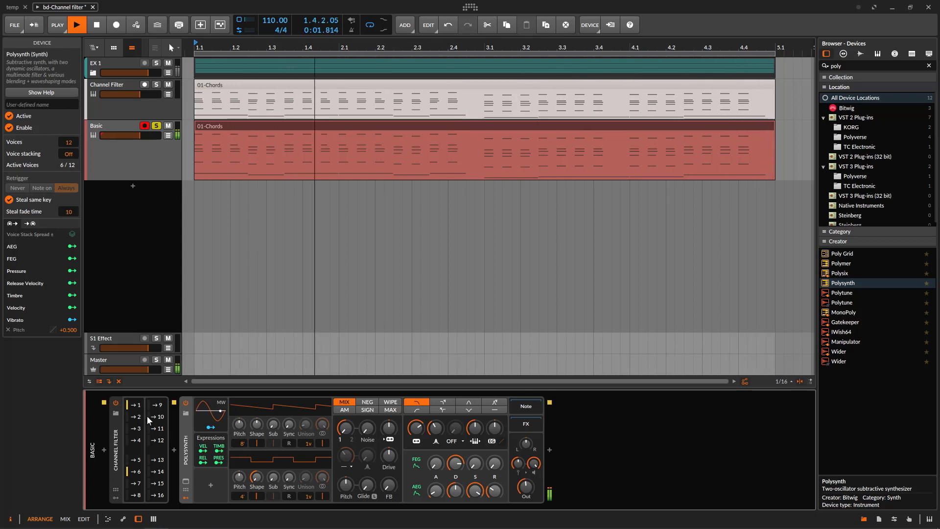
click(137, 469)
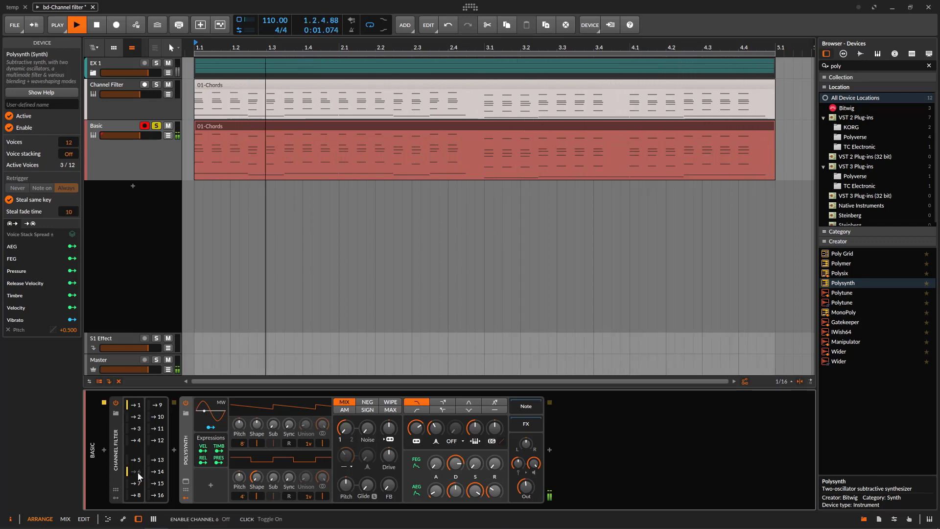
key(space)
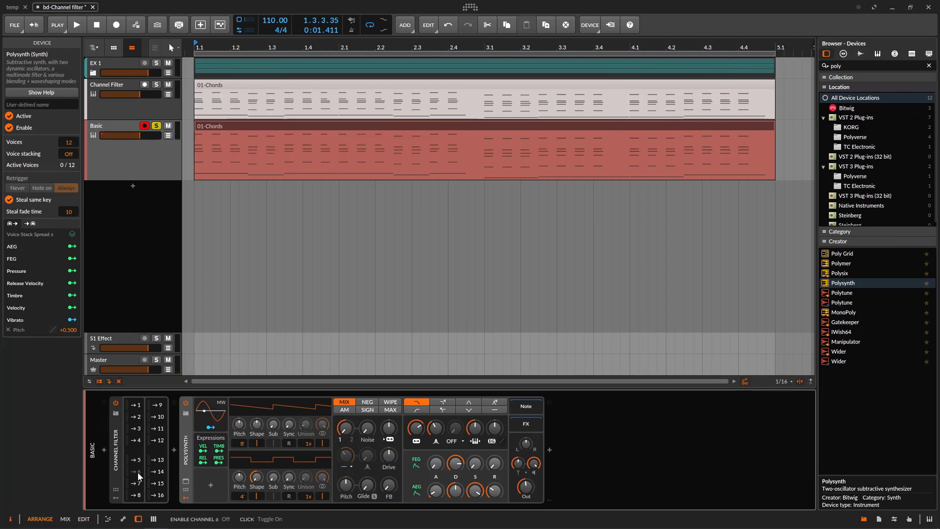
click(114, 457)
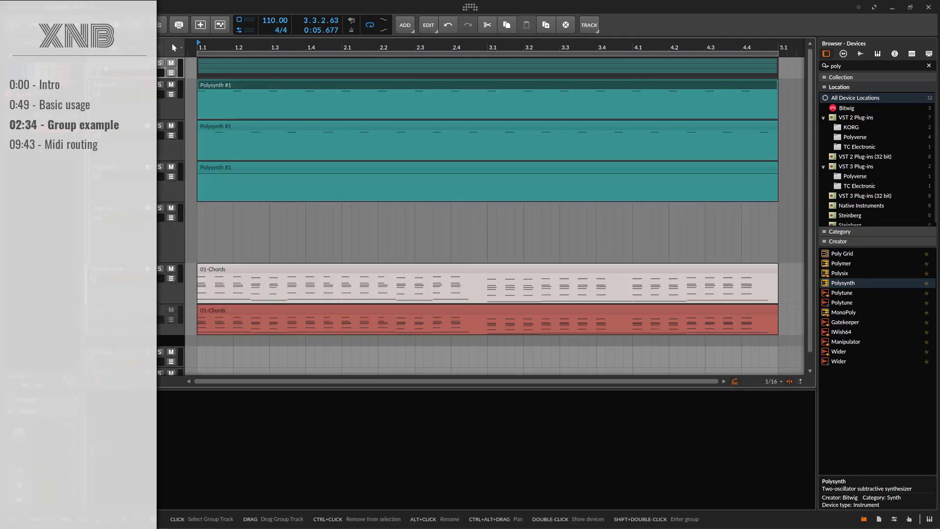
- Collapse the EX 1 group and deactivate the Channel Filter track below it
click(95, 76)
click(130, 111)
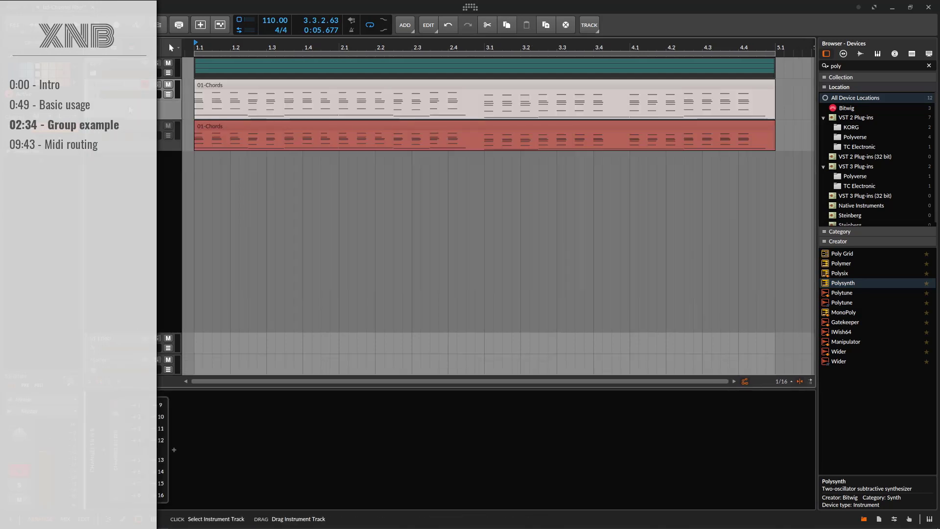
right_click(144, 113)
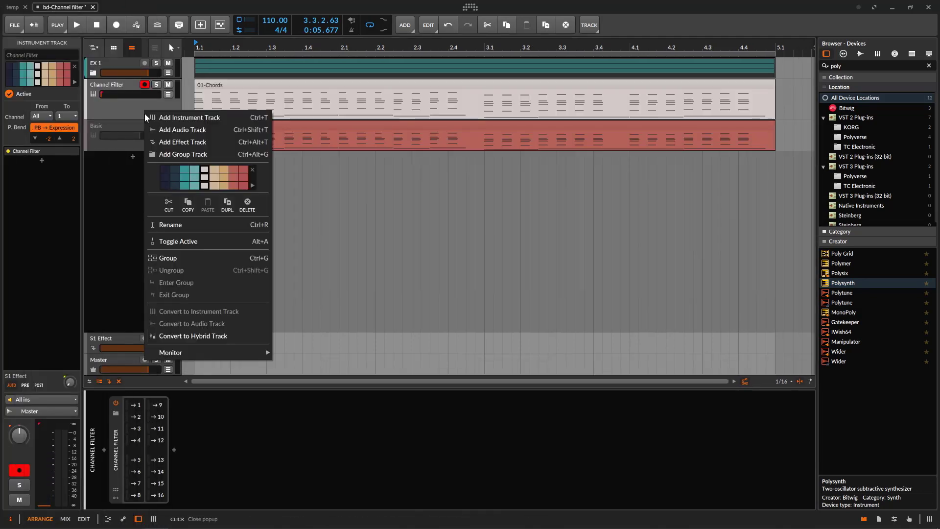
click(198, 258)
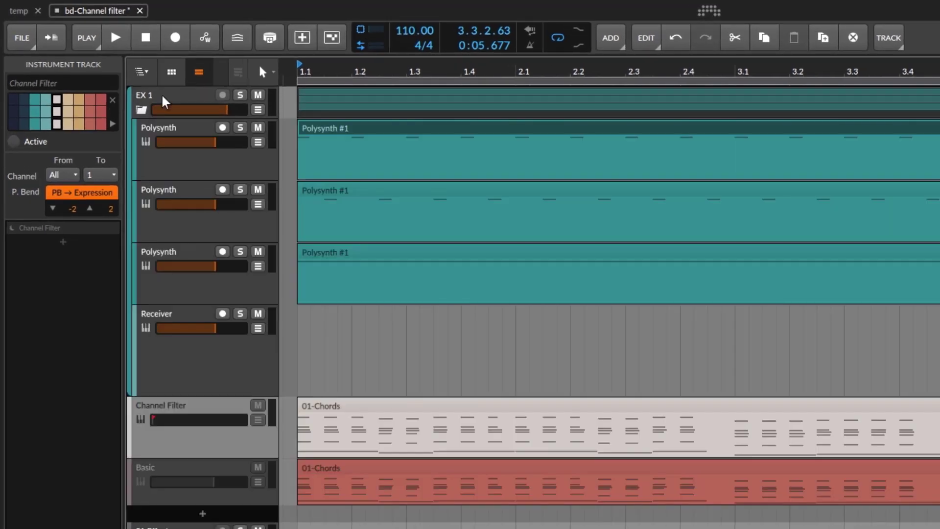
- Expand the EX 1 group and inspect the devices on its Polysynth tracks and the Receiver track
click(165, 101)
click(190, 126)
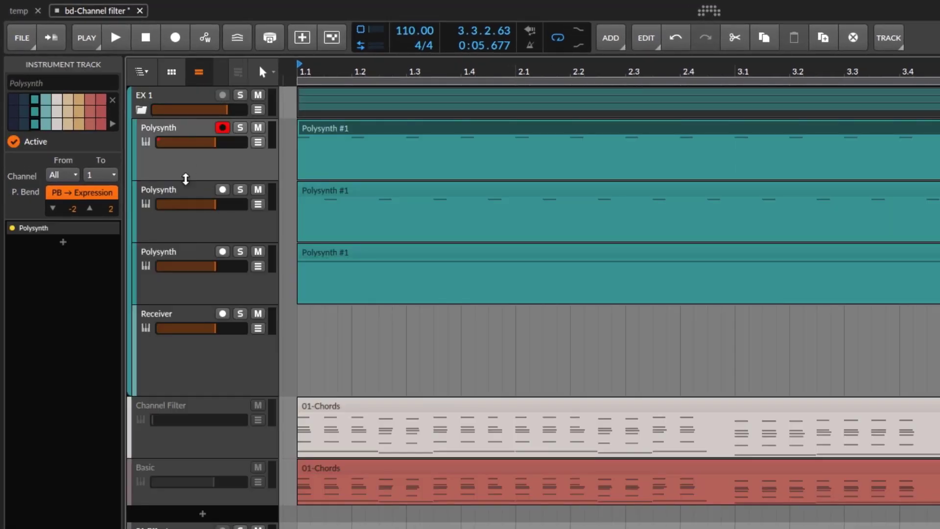
click(188, 238)
click(193, 157)
click(218, 281)
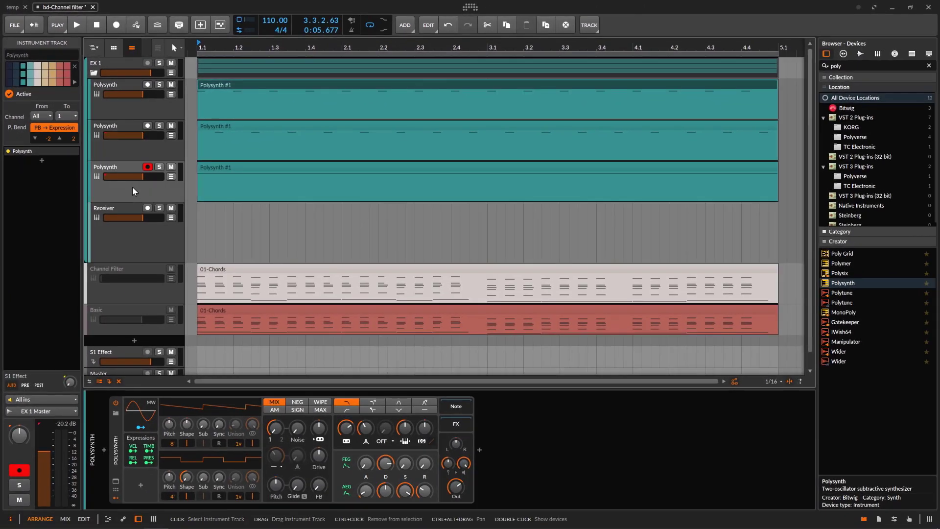
click(119, 241)
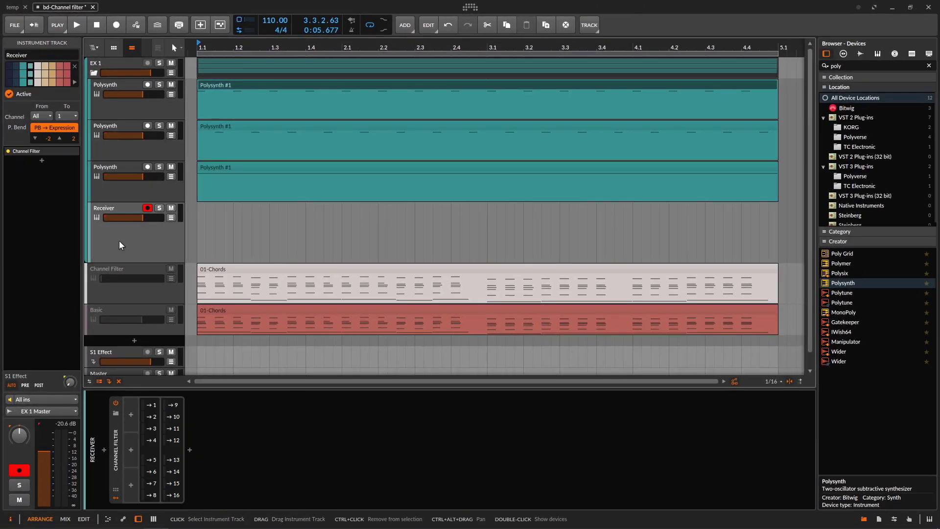
- Disable the Receiver track's Channel Filter, solo the EX 1 group and start playback
click(115, 402)
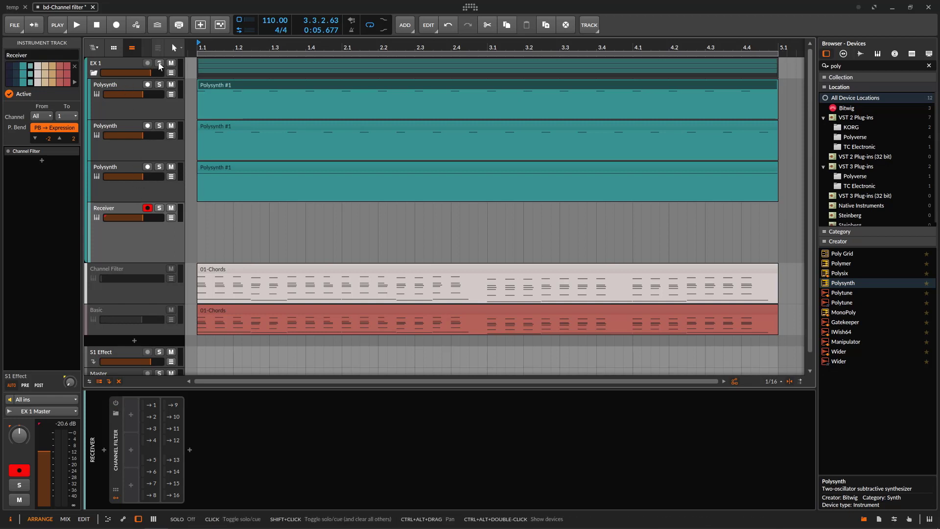
click(83, 26)
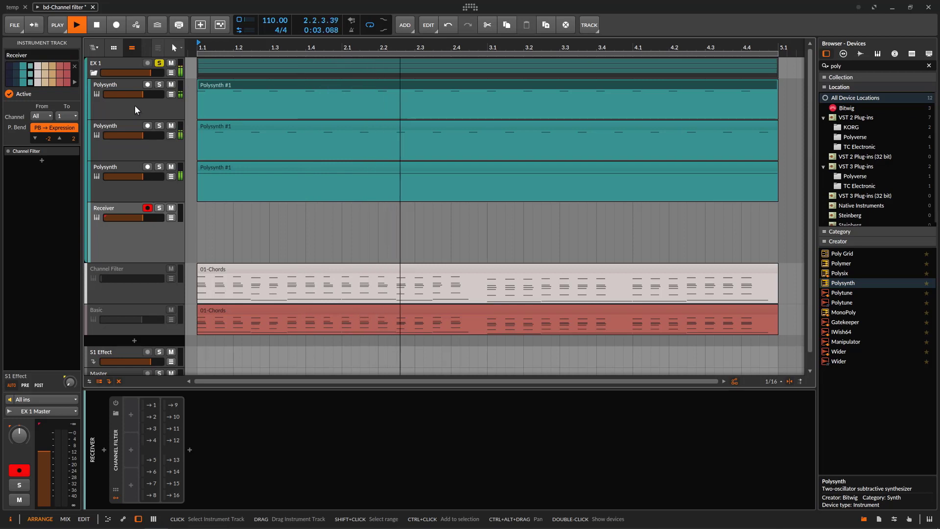
- Audition the three Polysynth tracks by soloing each in turn during playback, then clear the last solo
click(159, 85)
click(159, 84)
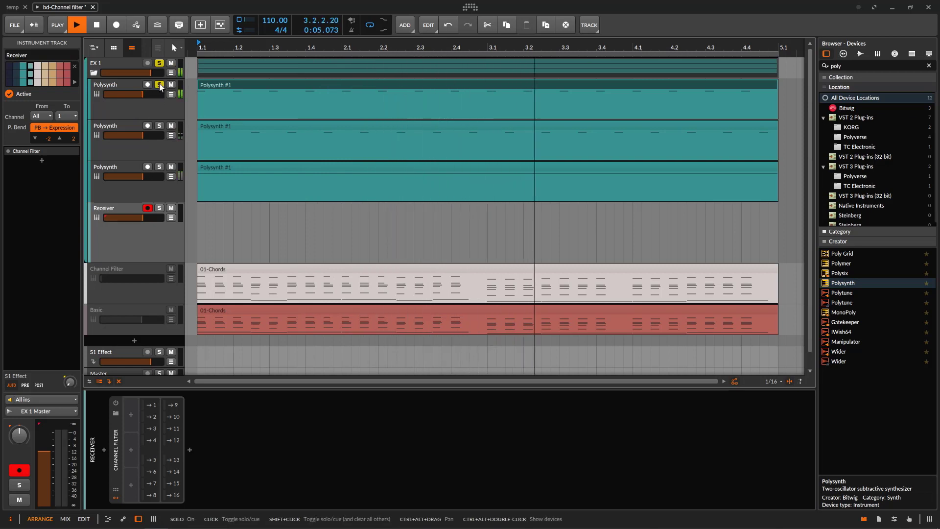
click(160, 126)
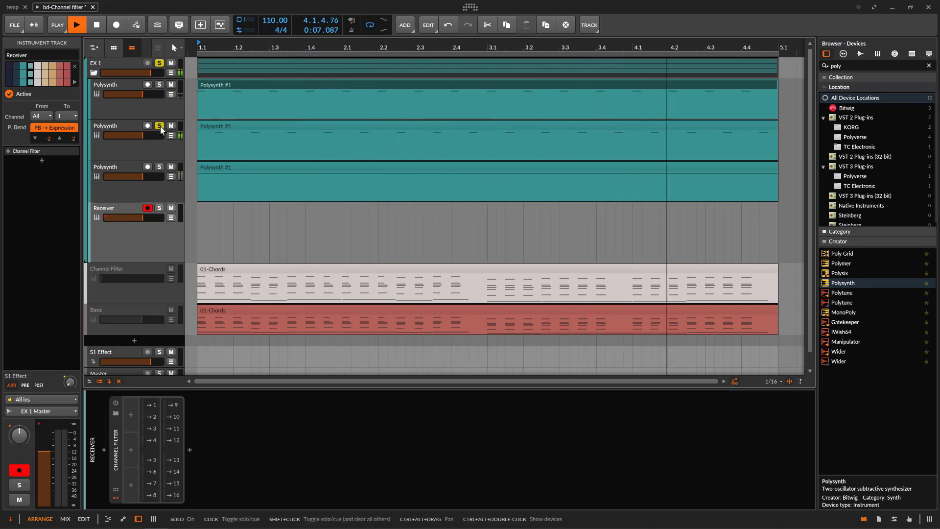
click(159, 167)
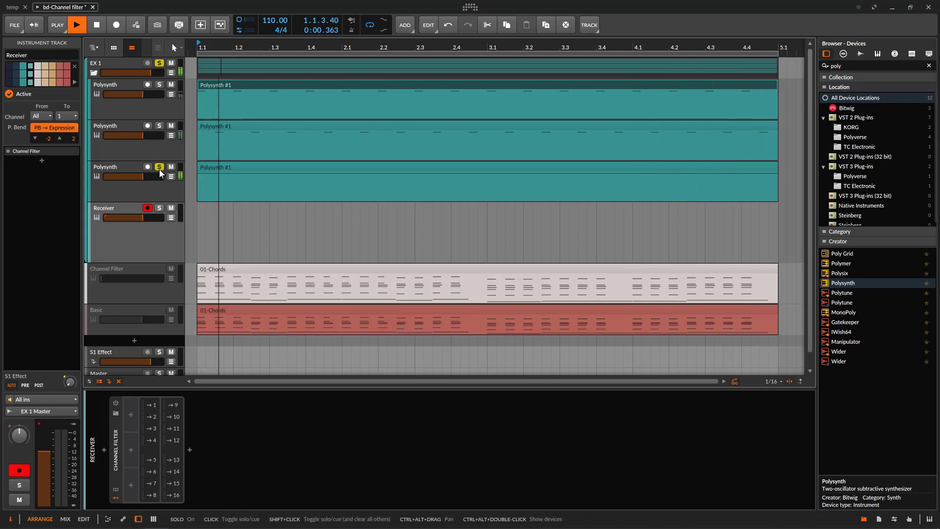
click(159, 167)
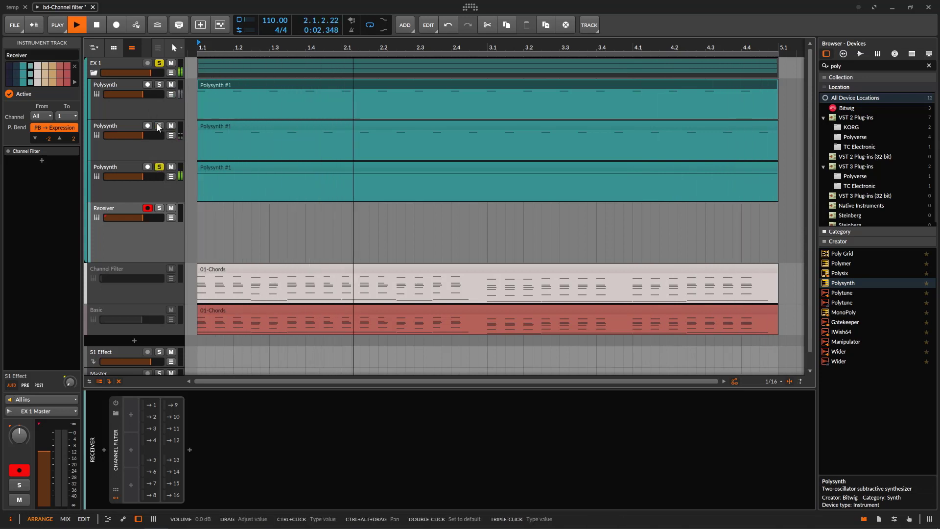
- Select the EX 1 group and the first Polysynth track to check their input and output routing
click(118, 64)
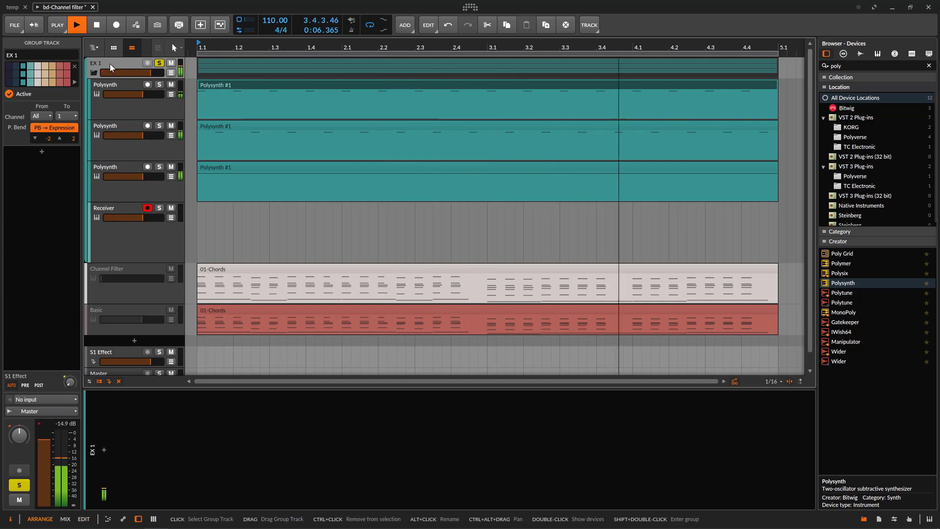
click(136, 99)
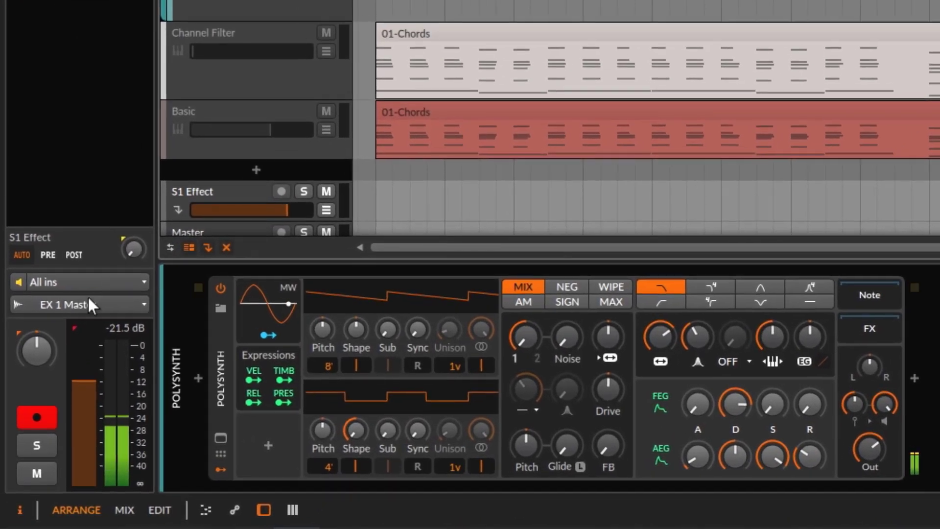
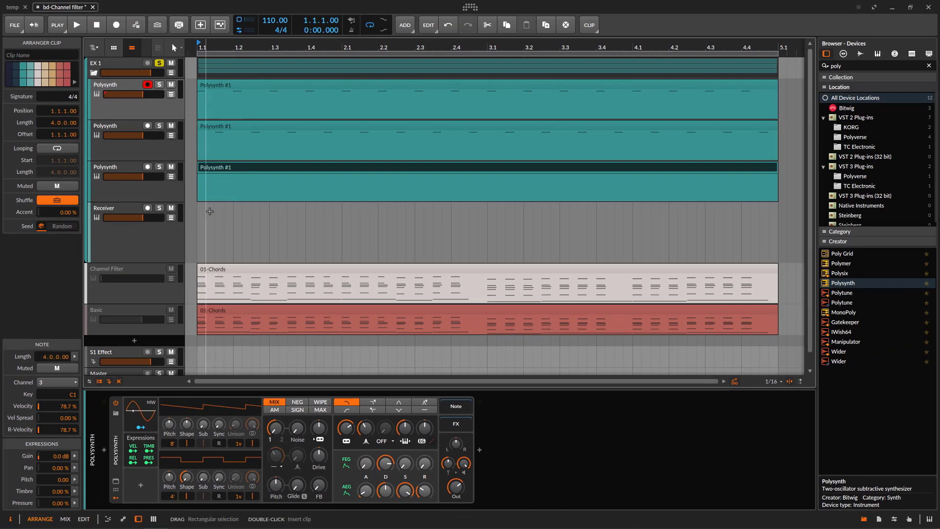
- Check the note channels of the second and third Polysynth clips, view the third in the note editor and close the editor
click(245, 125)
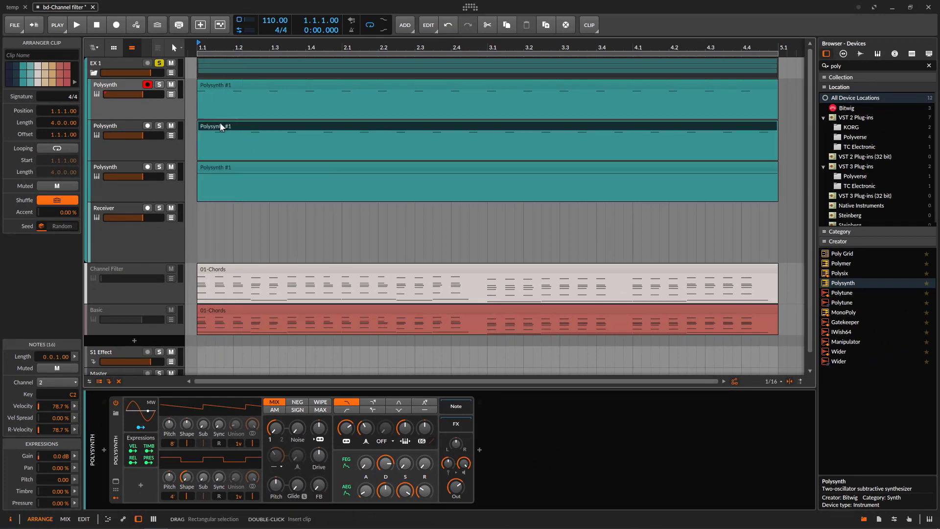
click(135, 145)
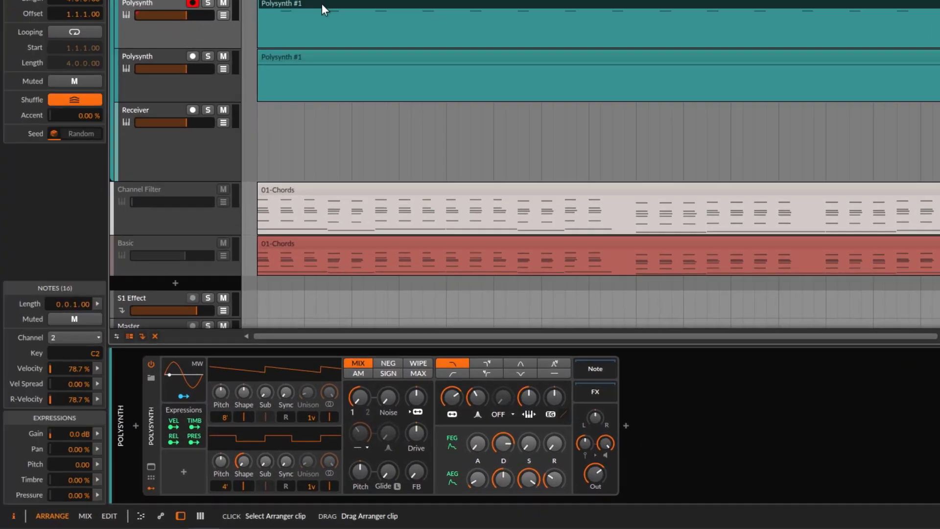
click(95, 338)
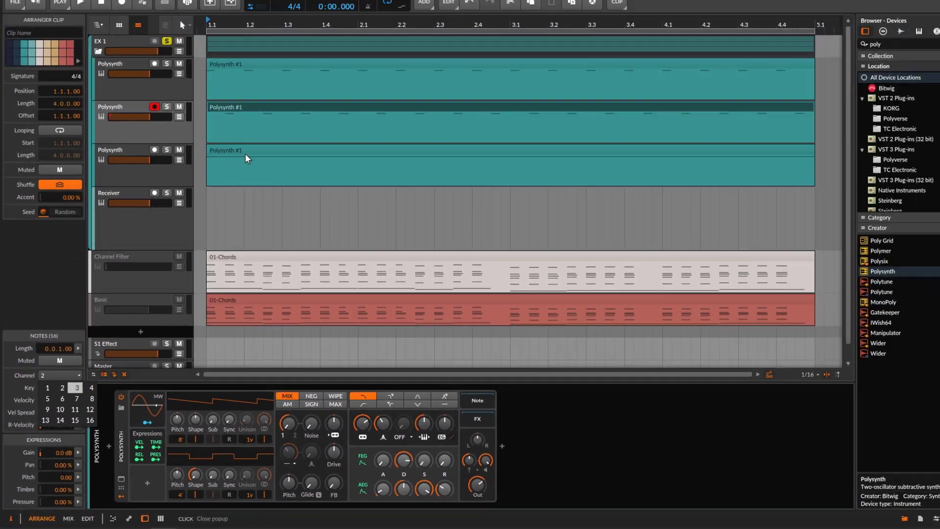
double_click(245, 153)
click(236, 151)
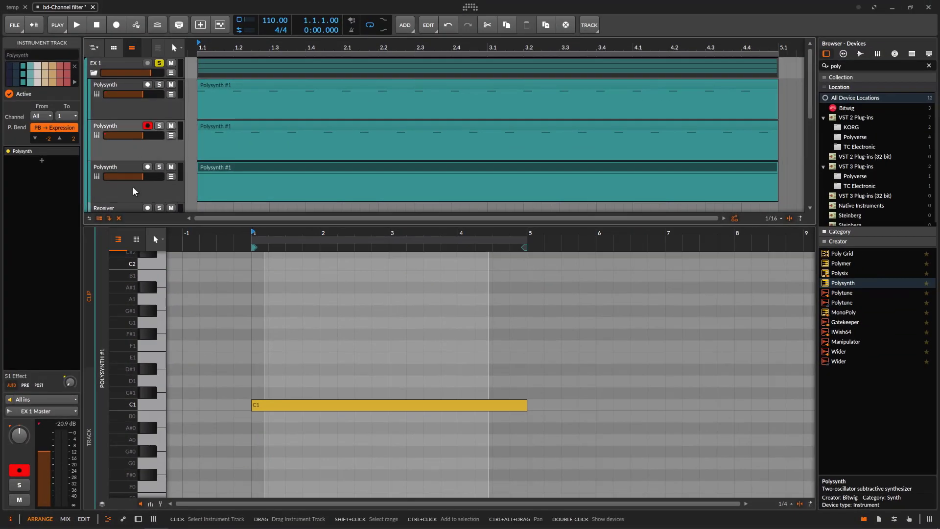
click(134, 187)
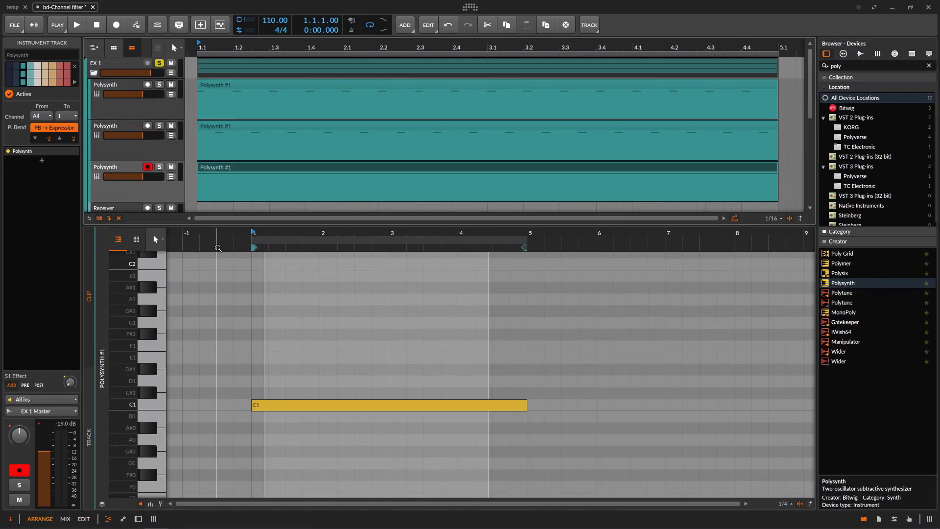
drag(219, 226, 221, 525)
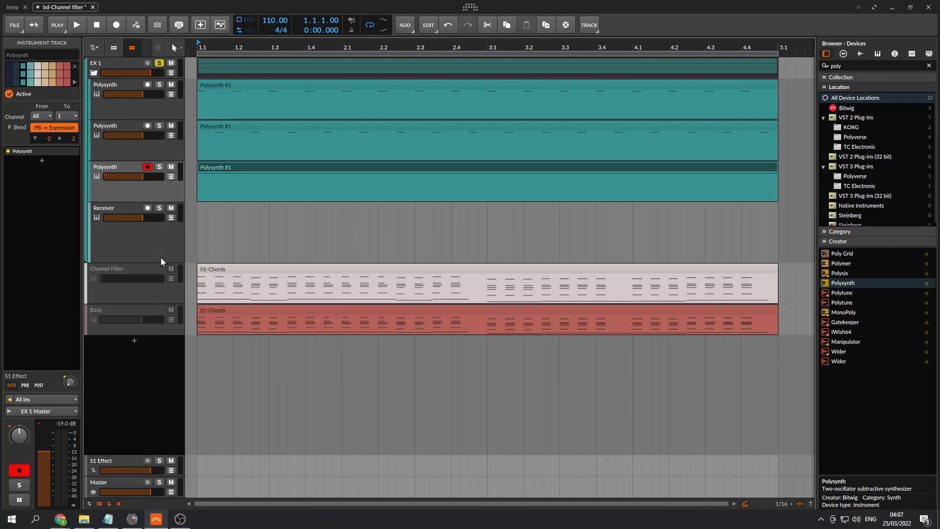
- Route the first Polysynth track's output as notes to the Receiver track in the EX 1 group
click(156, 240)
click(133, 109)
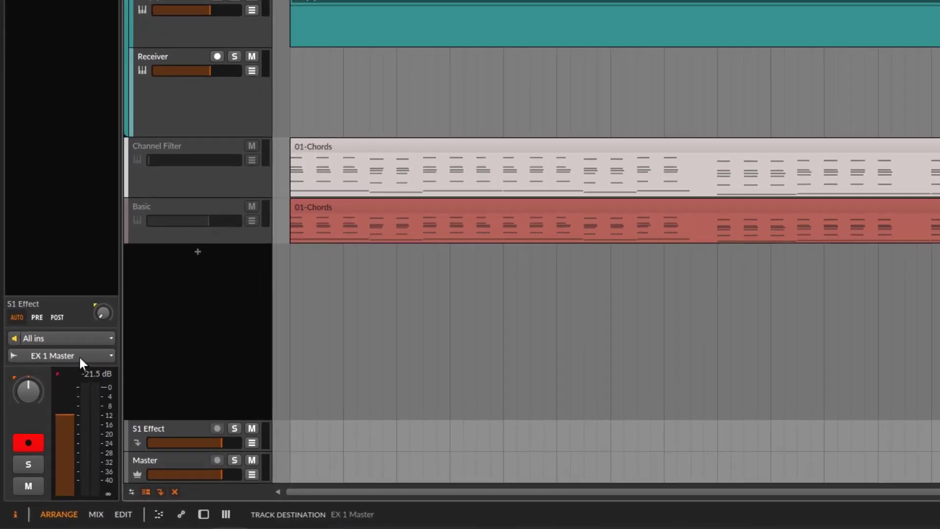
click(55, 411)
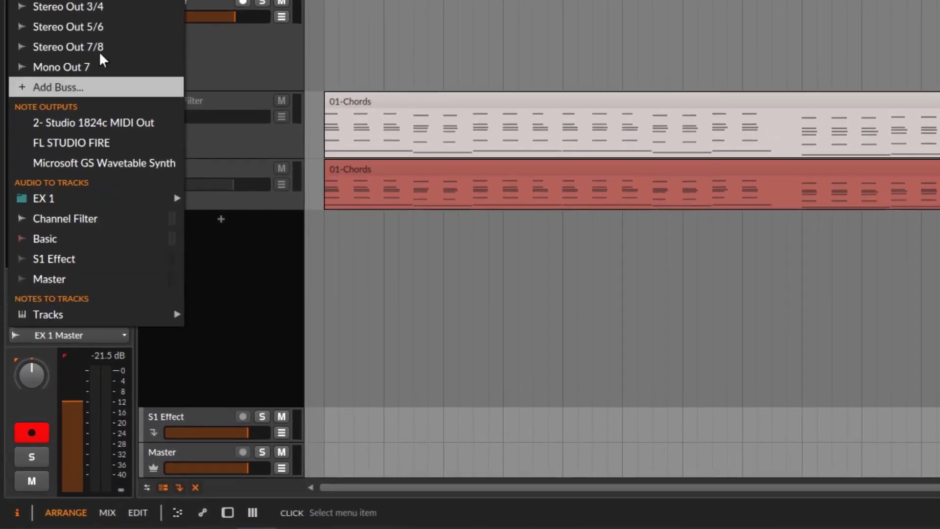
mouse_move(70, 310)
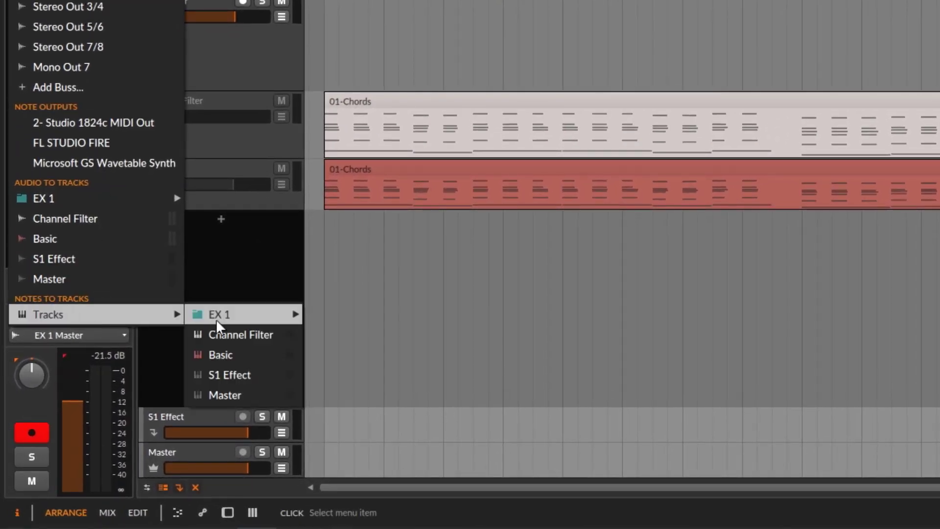
mouse_move(216, 318)
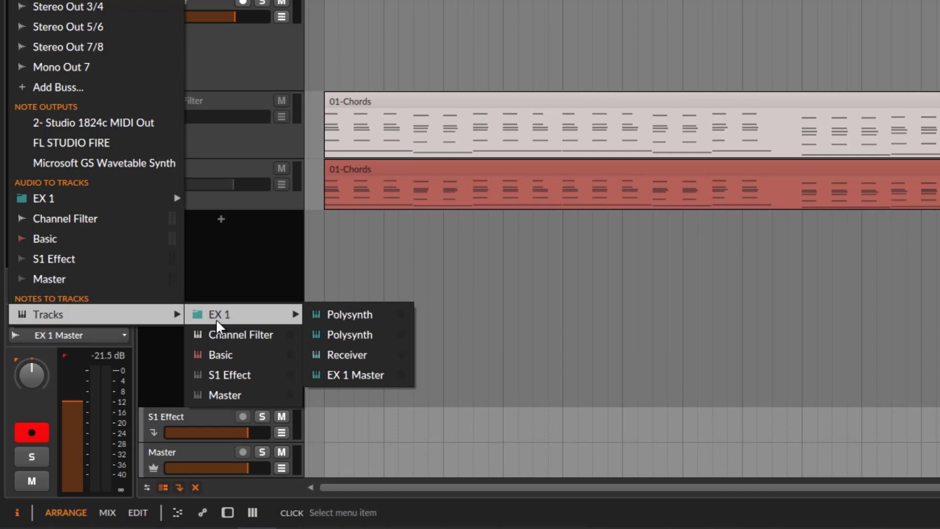
click(356, 356)
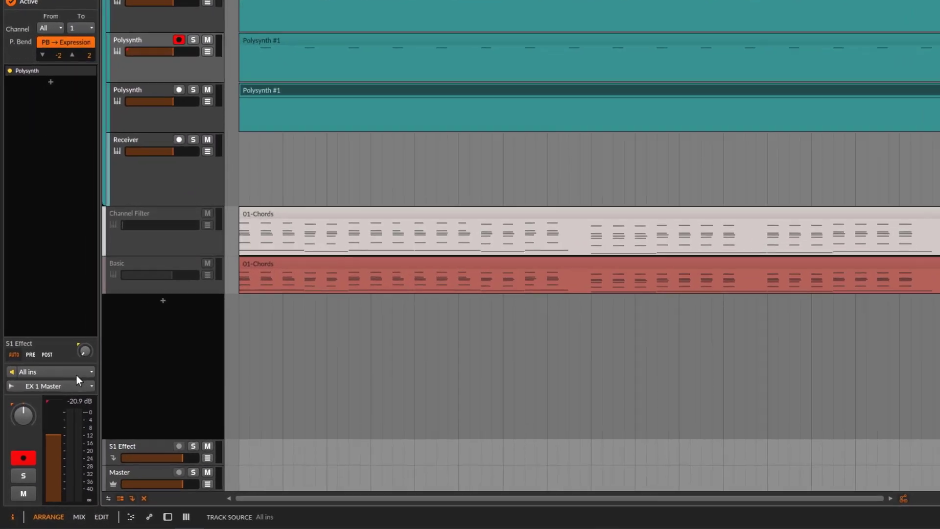
- Route the second Polysynth track's output as notes to the Receiver track in the EX 1 group
click(60, 411)
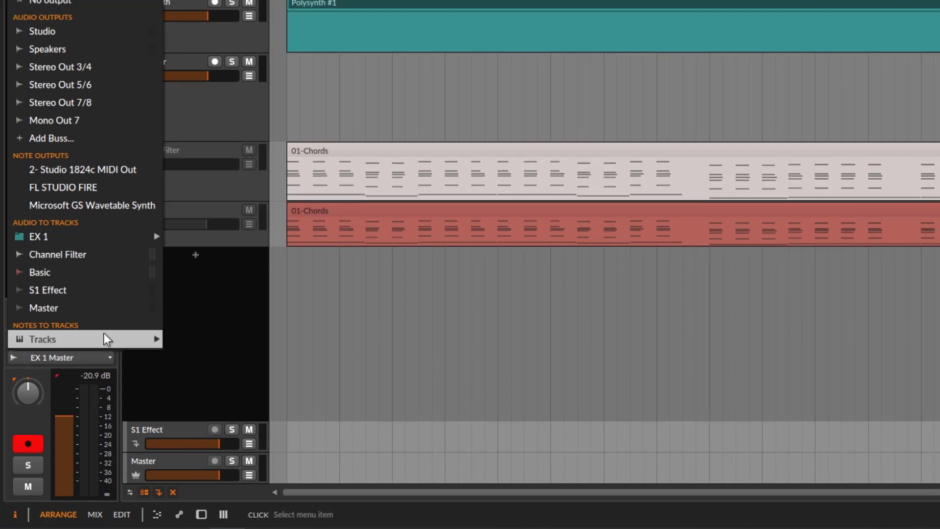
mouse_move(76, 399)
mouse_move(225, 342)
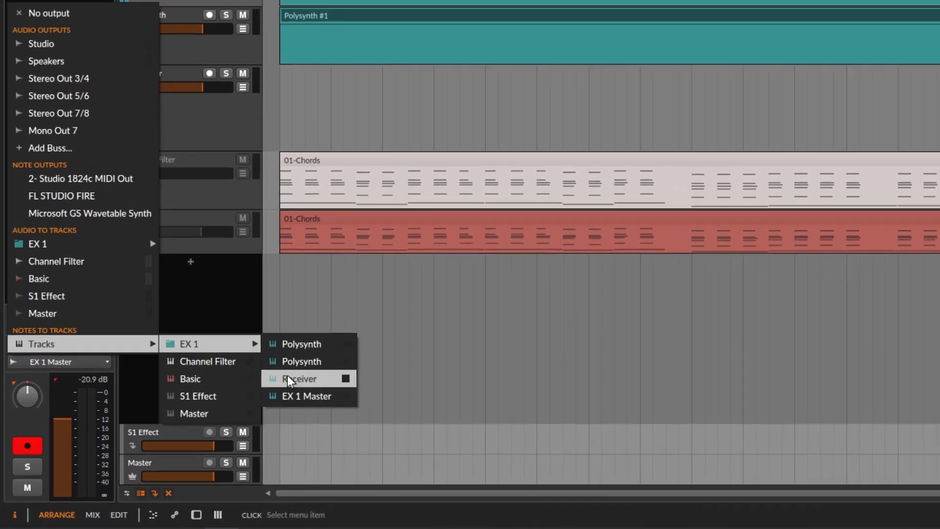
click(313, 373)
- Route the third Polysynth track's output as notes to the Receiver track in the EX 1 group
click(146, 159)
click(62, 401)
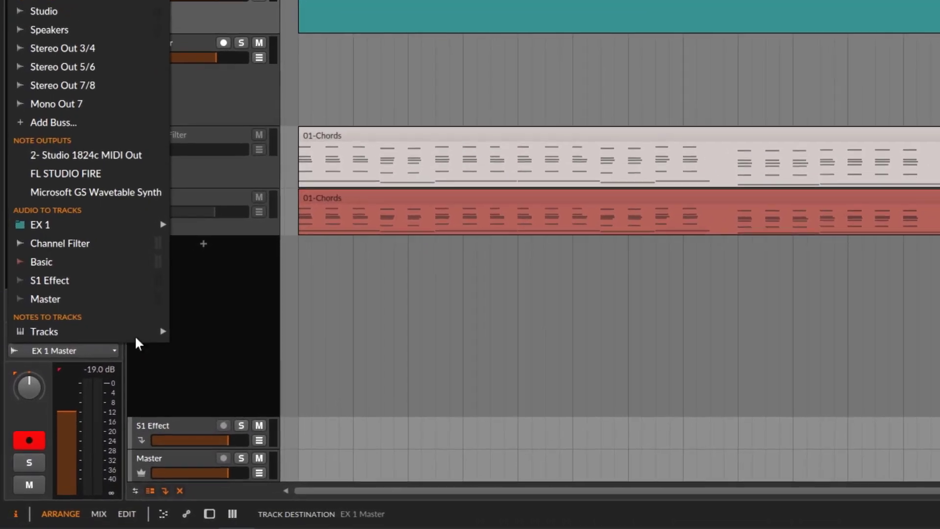
mouse_move(130, 331)
mouse_move(269, 331)
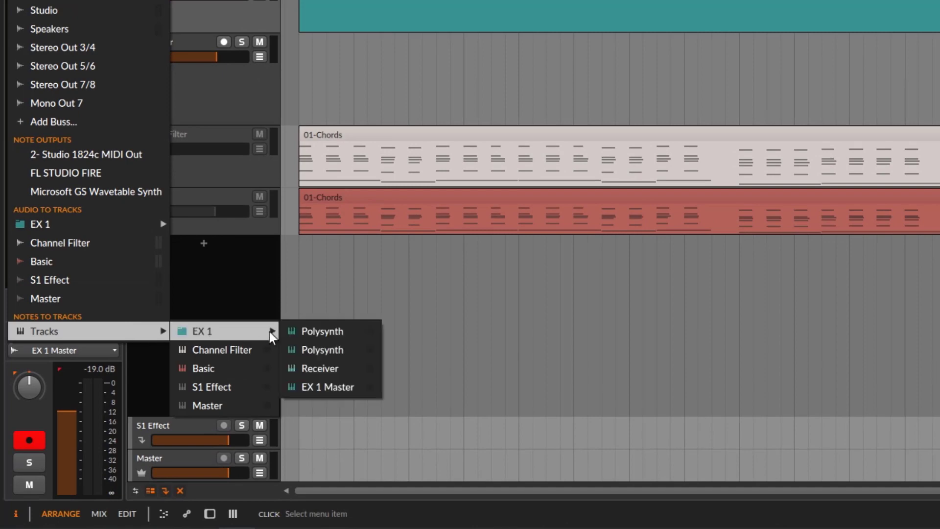
click(335, 367)
- Select the Receiver track, start playback and toggle the EX 1 group's solo off and on again
click(239, 102)
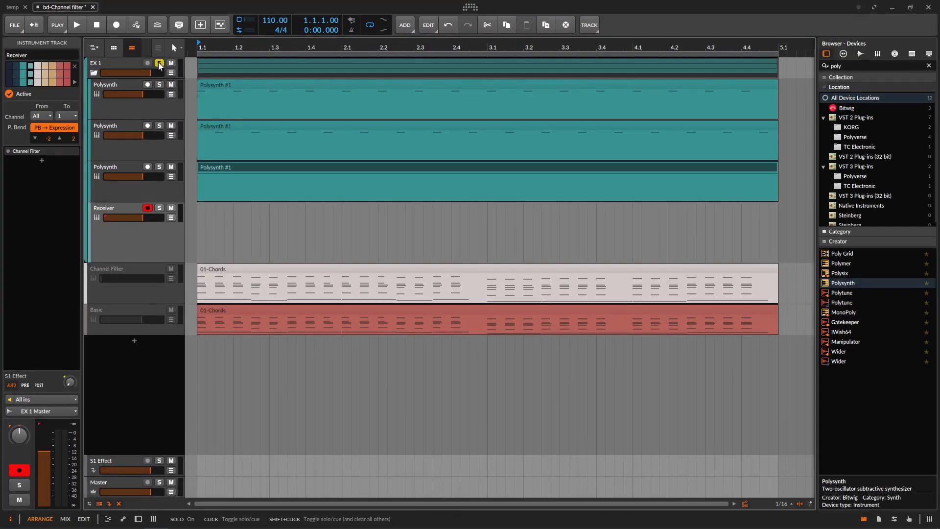
key(space)
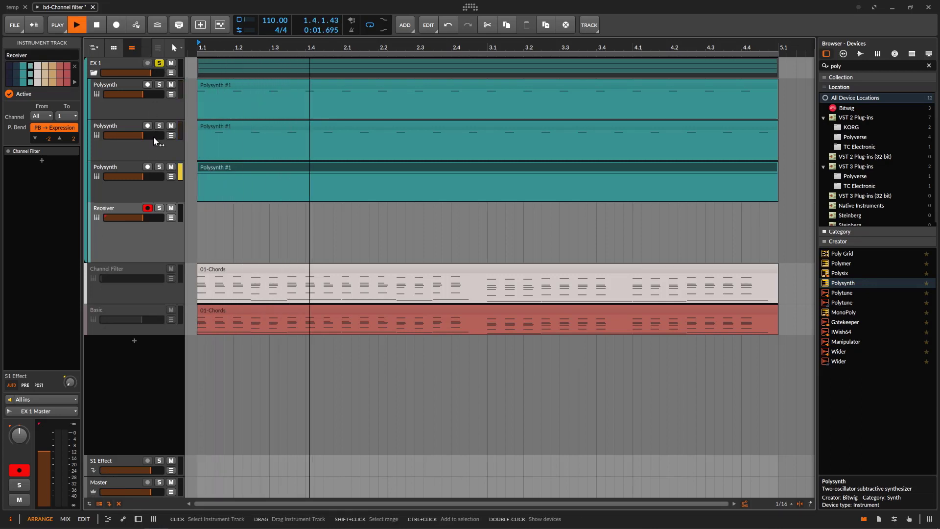
click(159, 63)
click(160, 63)
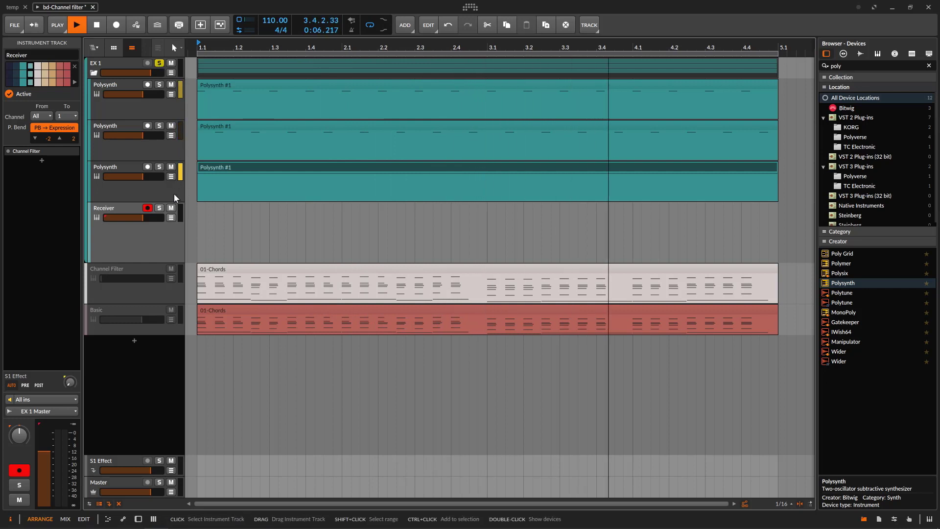
- Enable the Channel Filter on the Receiver track and restart playback a few times to watch the incoming note channels
double_click(140, 234)
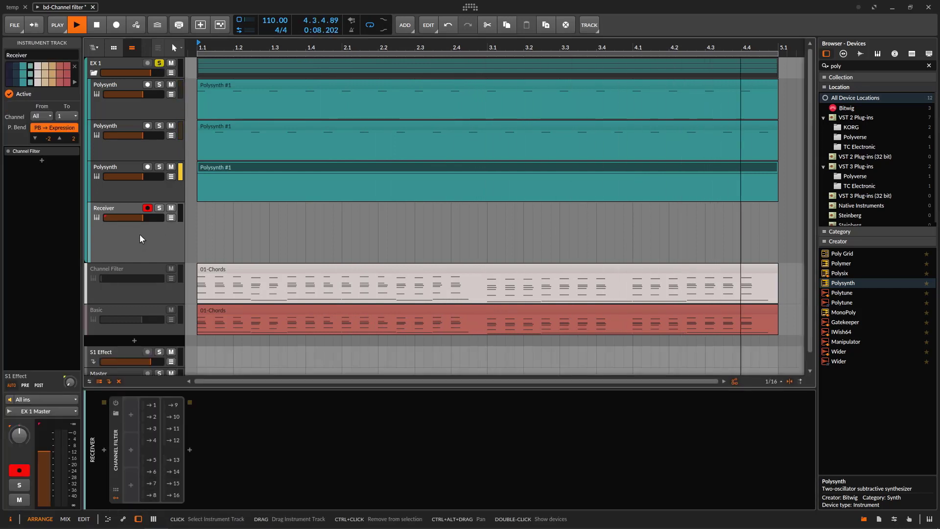
click(114, 403)
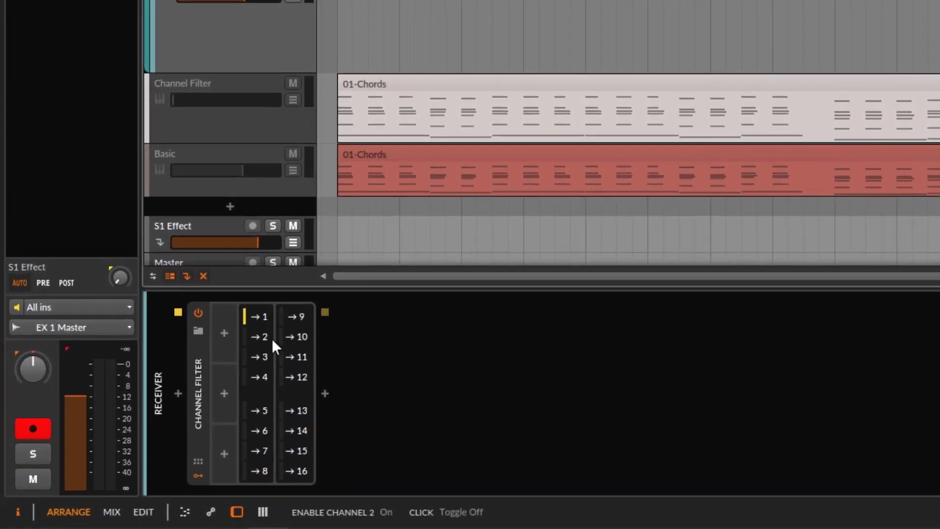
key(space)
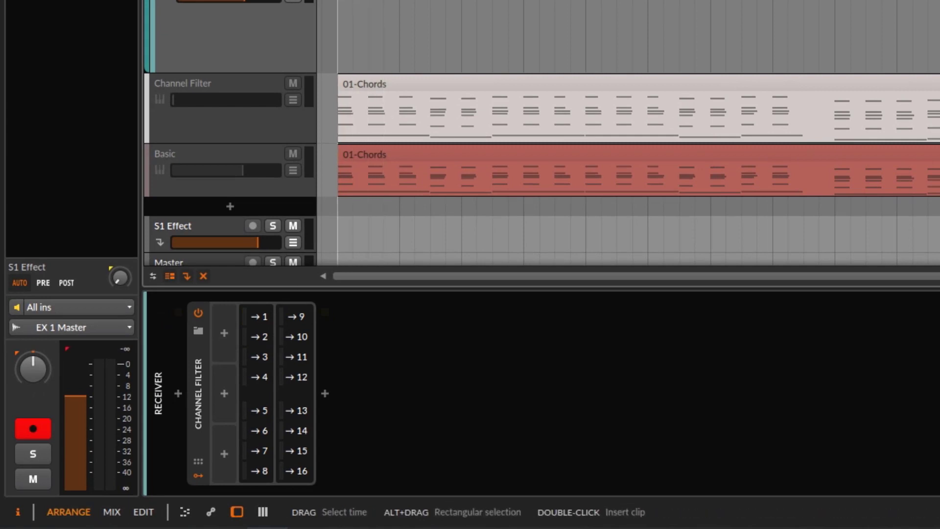
key(space)
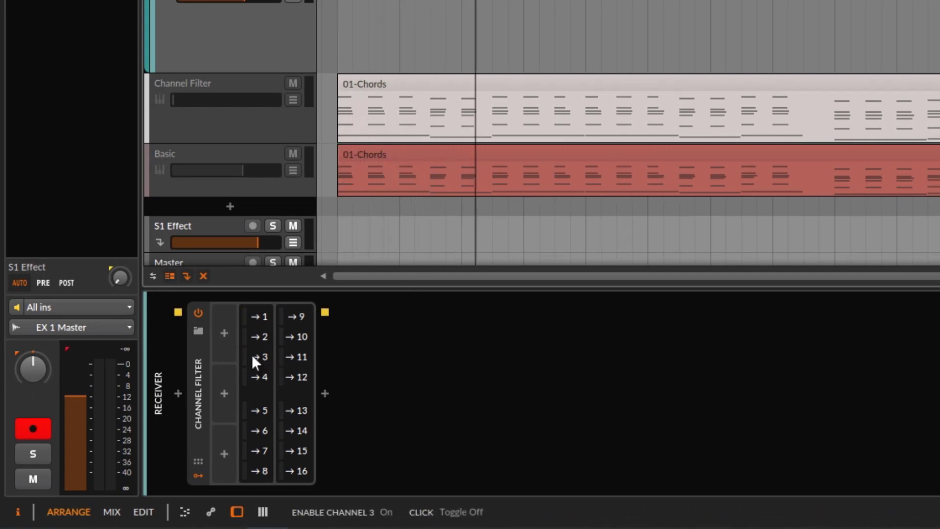
key(space)
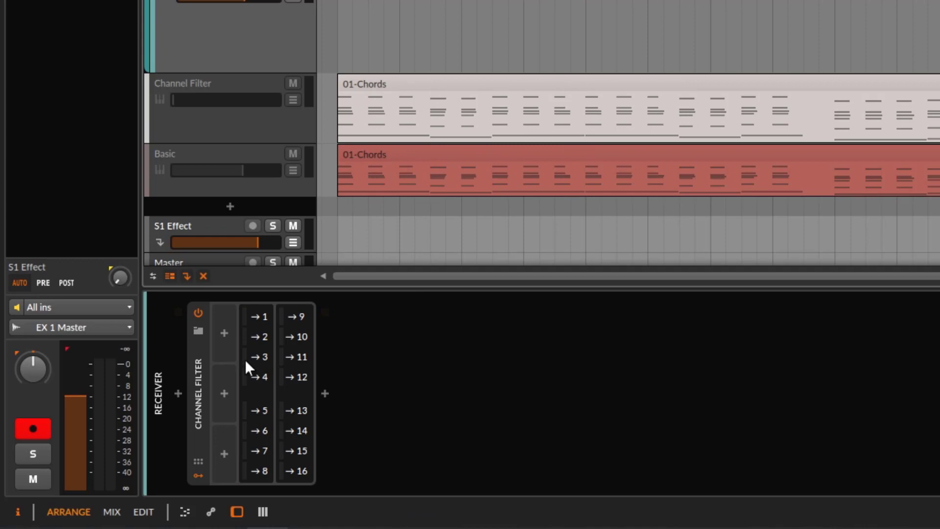
key(space)
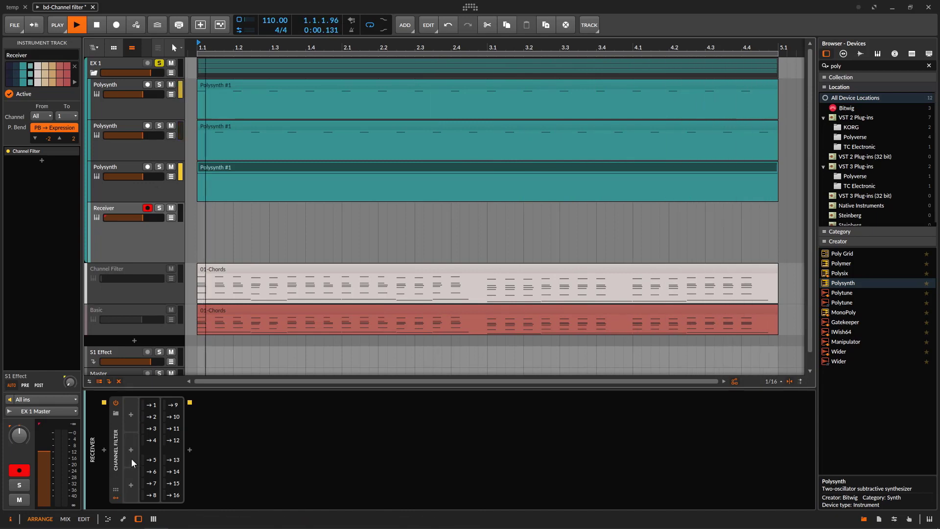
key(space)
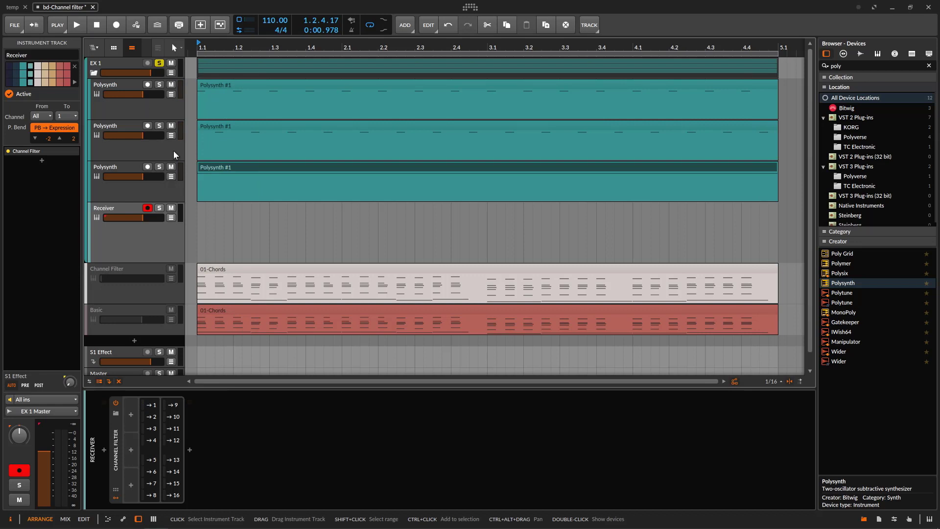
- Insert a Polysynth after the Channel Filter on the Receiver track and start playback
click(843, 283)
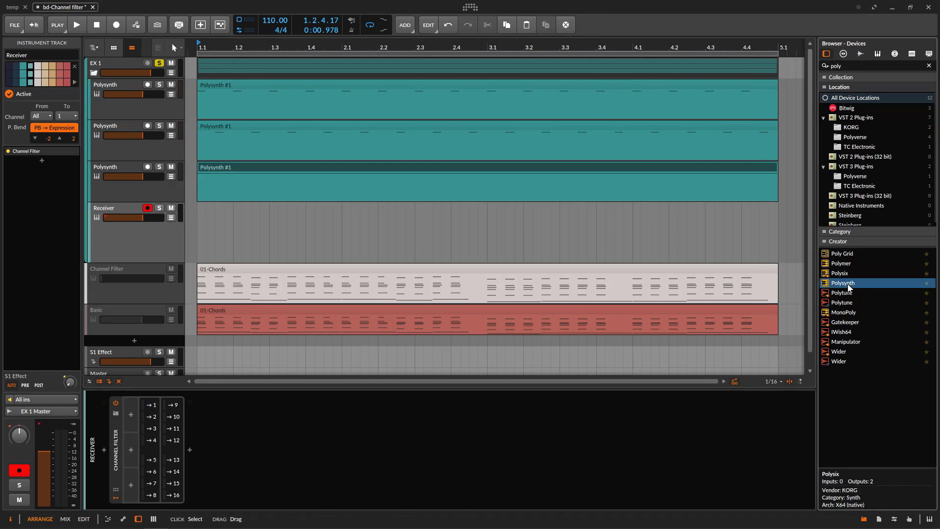
drag(843, 283, 357, 467)
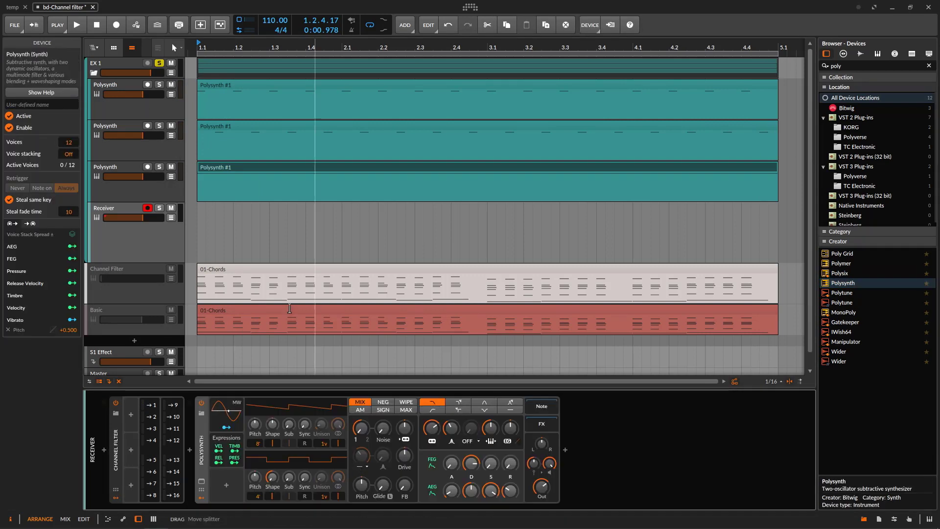
key(space)
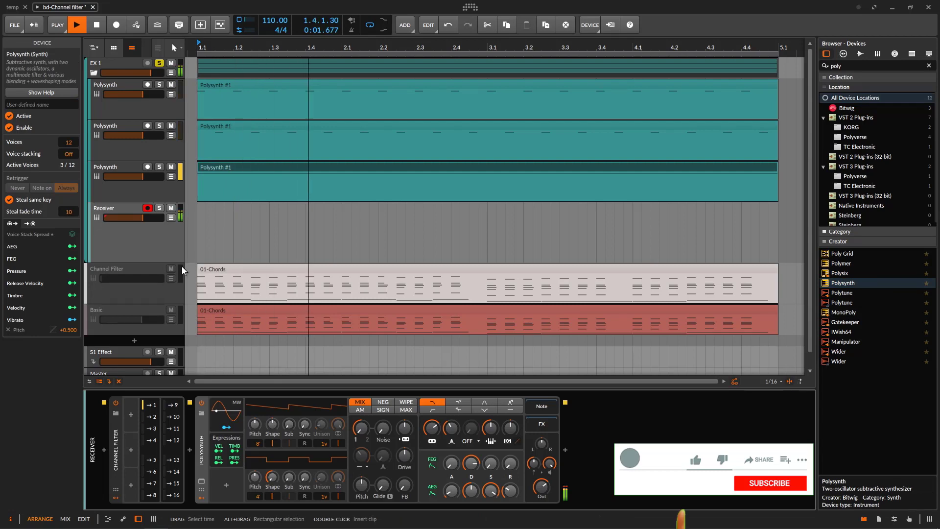
- Remove the Polysynth device from the first Polysynth track in the EX 1 group
click(151, 109)
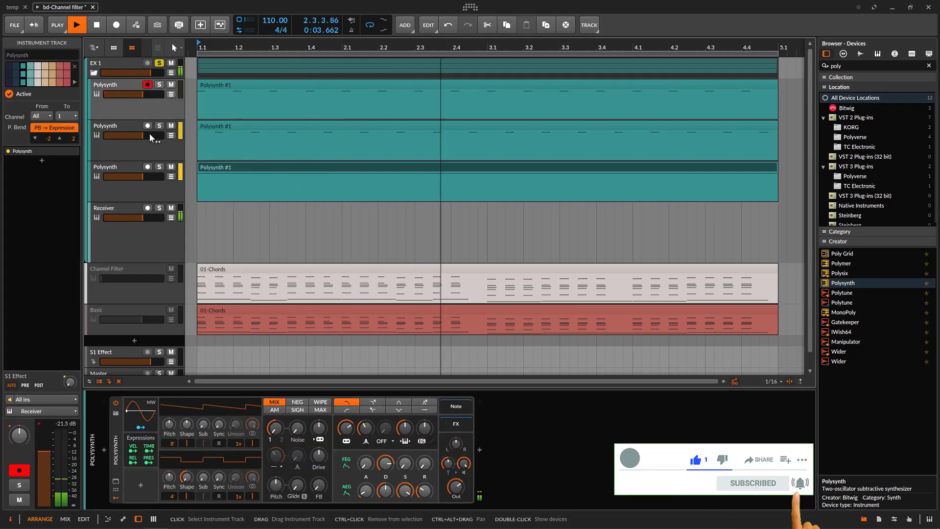
click(116, 459)
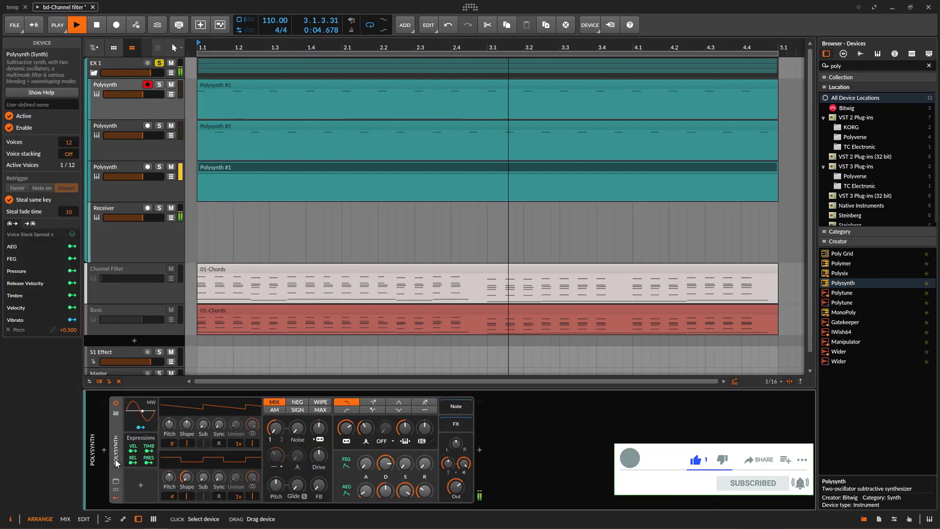
click(131, 151)
key(Delete)
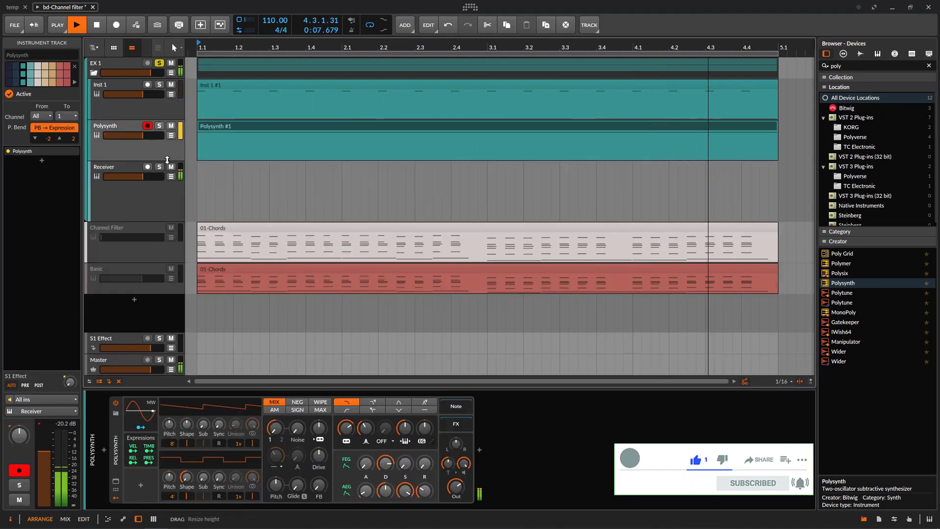
key(ctrl+z)
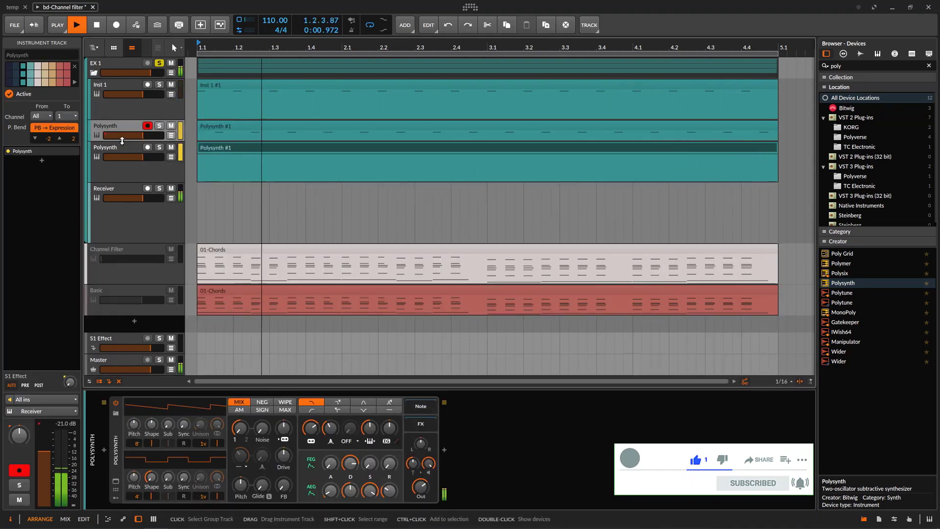
drag(122, 141, 123, 160)
- Remove the Polysynth devices from the second and third tracks of the EX 1 group and return to the Receiver track
click(116, 443)
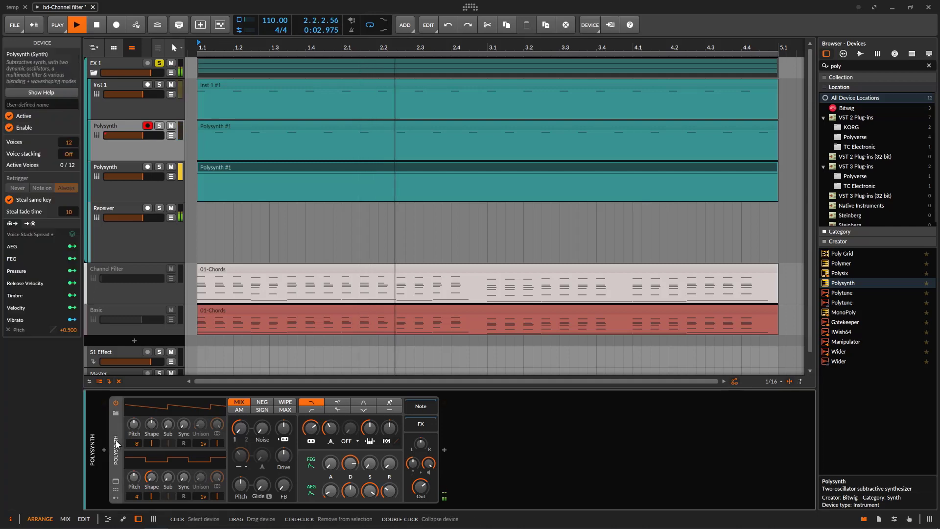
key(Delete)
click(136, 196)
click(116, 445)
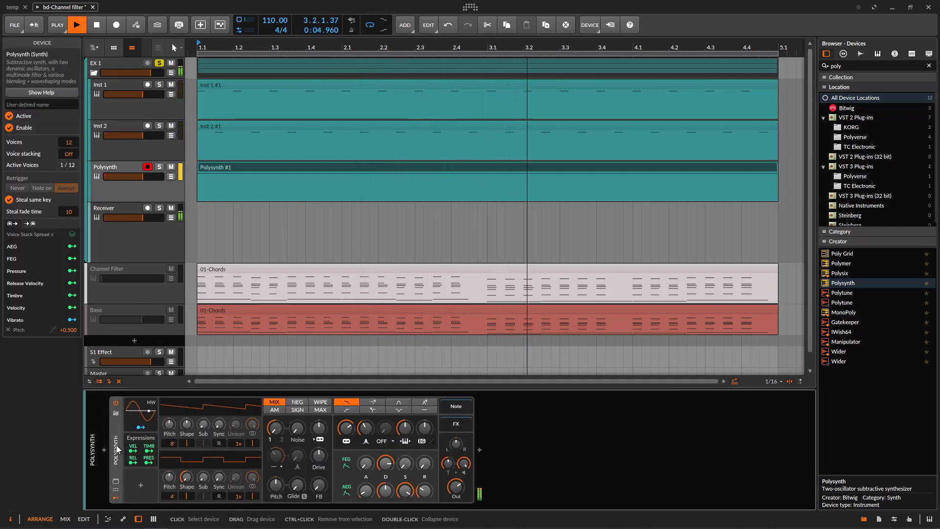
key(Delete)
click(136, 243)
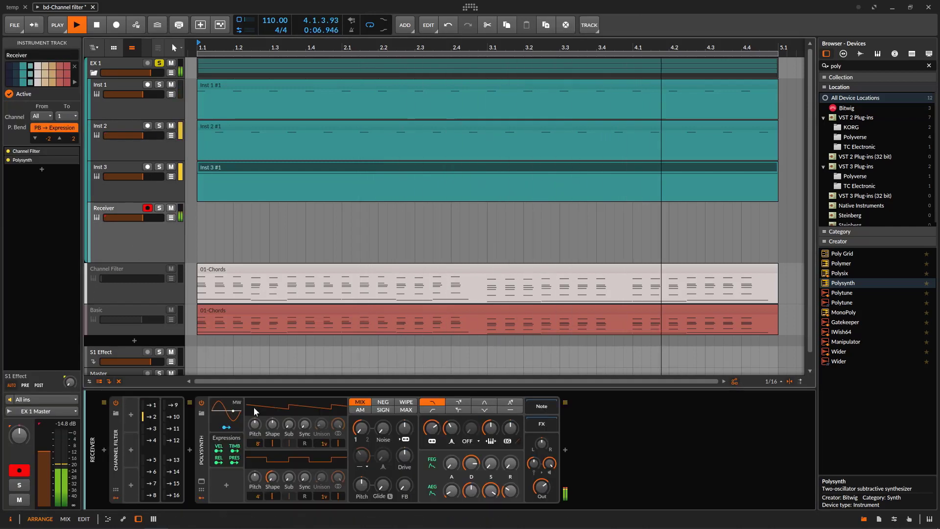
- Restart playback a few times with the Receiver track and its Polysynth selected to check how the incoming notes play
click(201, 439)
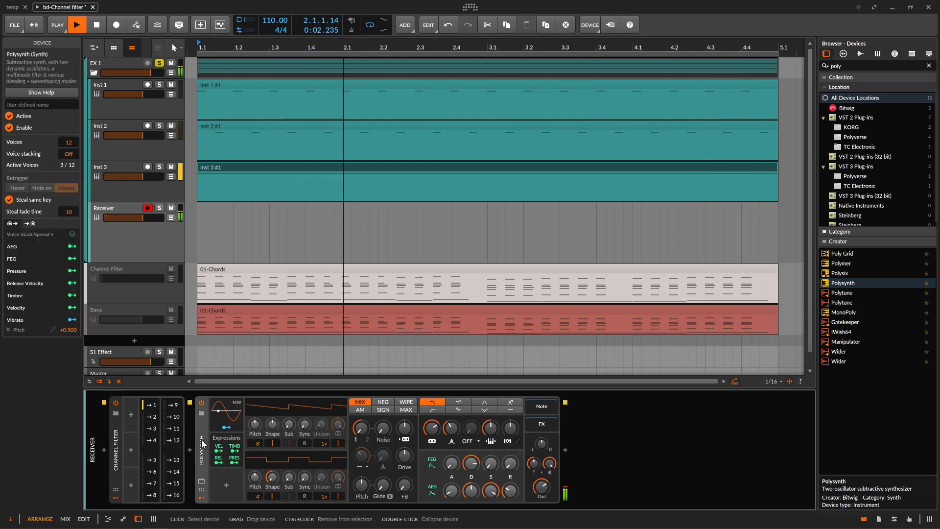
key(space)
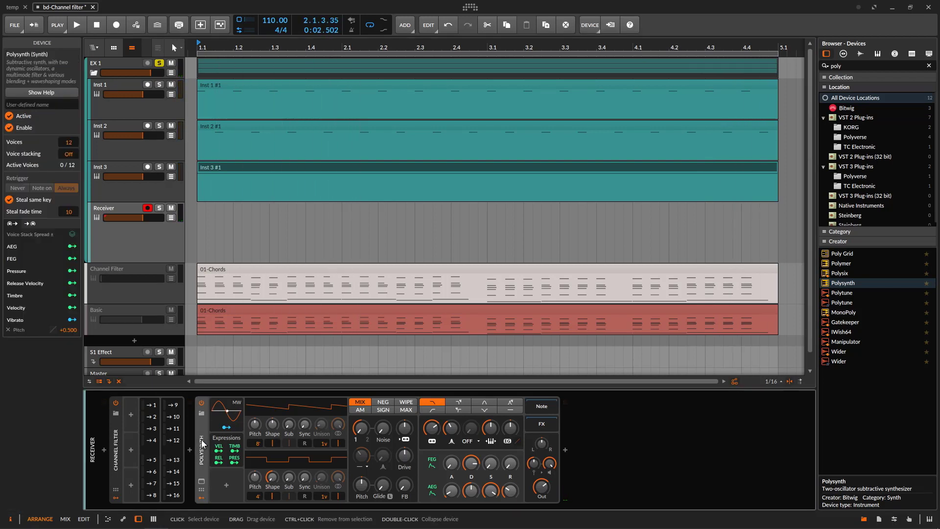
click(151, 234)
key(space)
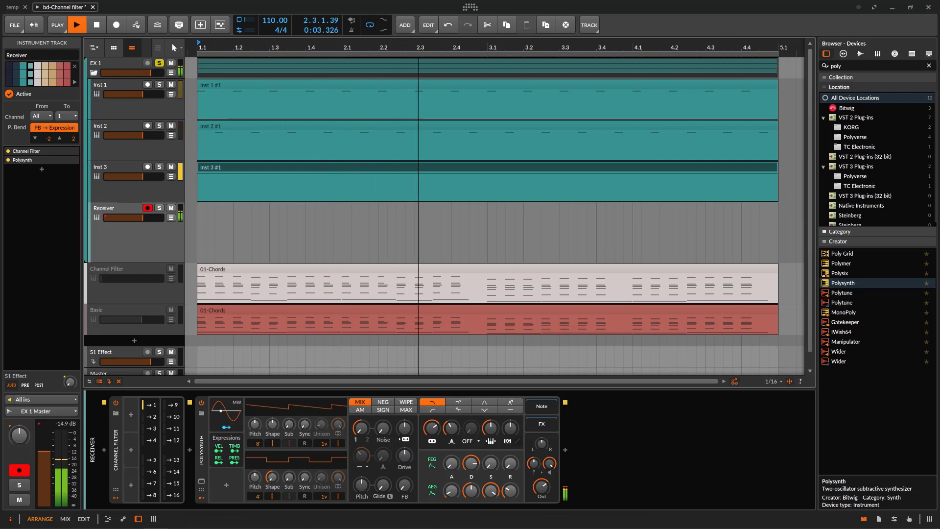
key(space)
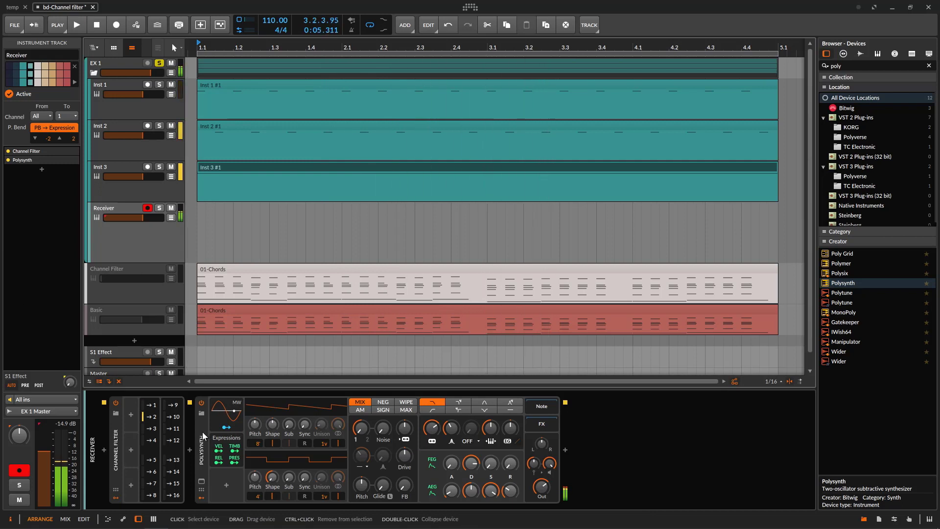
click(201, 431)
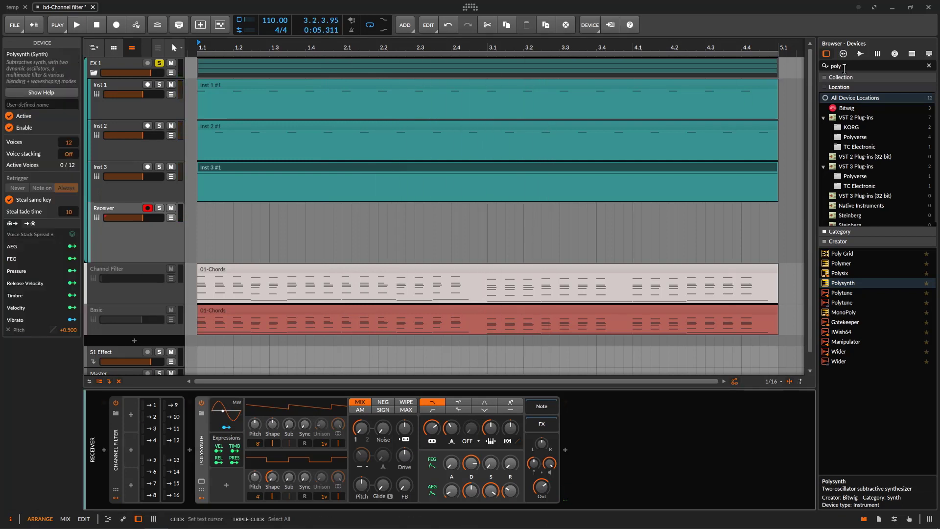
- Replace the device browser search with "layer" to find the layer containers
click(790, 63)
text(in)
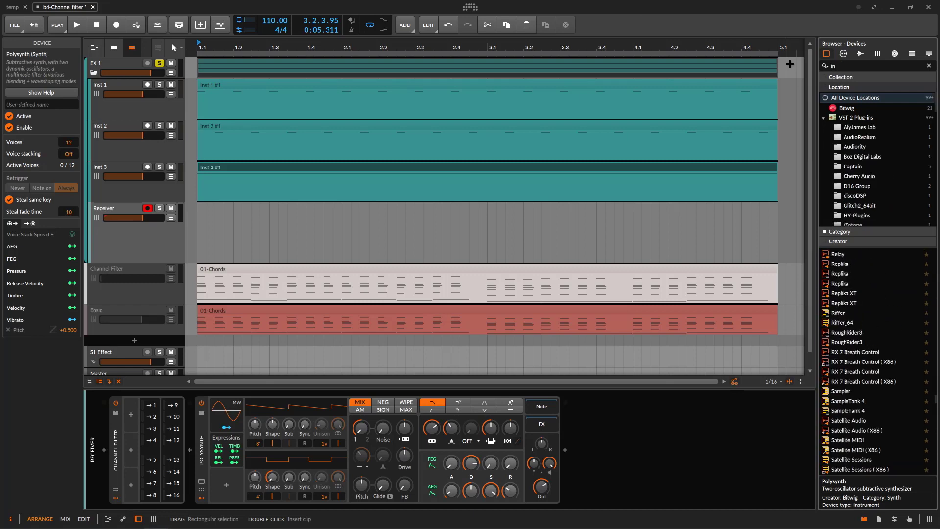
key(Escape)
key(a)
click(845, 64)
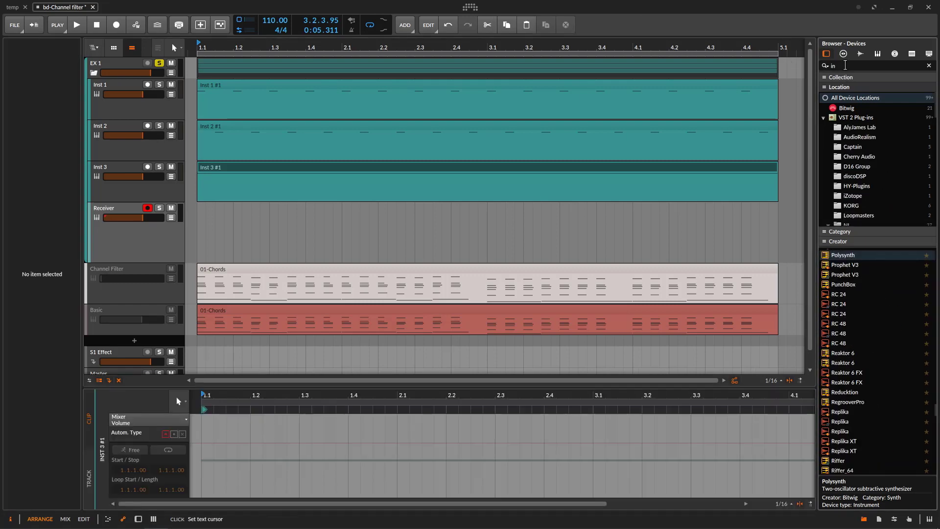
key(BackSpace)
key(BackSpace)
text(int)
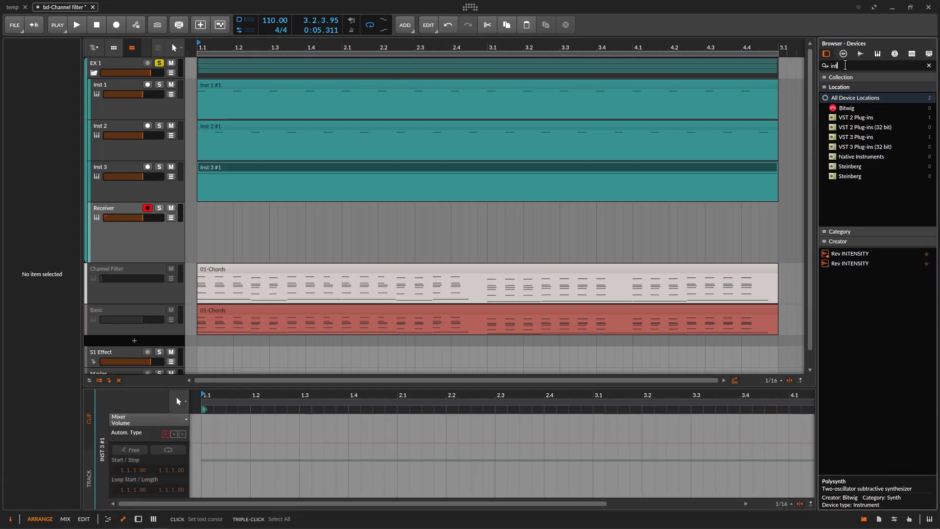
key(BackSpace)
text(layer)
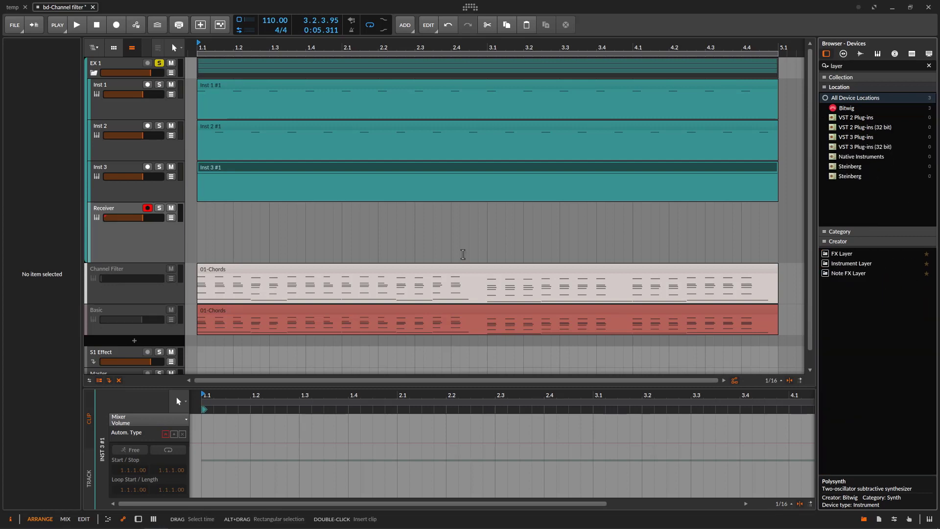
- Insert an Instrument Layer at the start of the Receiver track's device chain, before the Channel Filter
scroll(367, 243, down, 1)
click(163, 225)
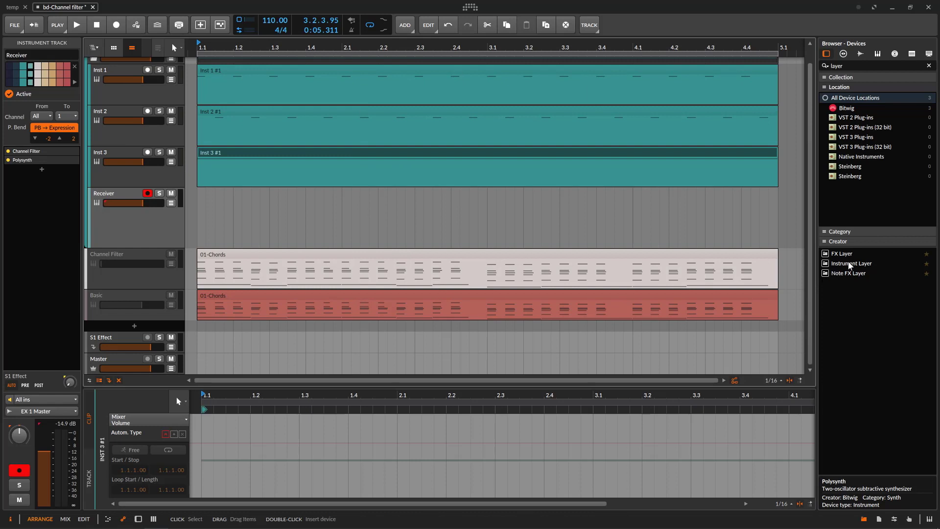
drag(851, 263, 183, 394)
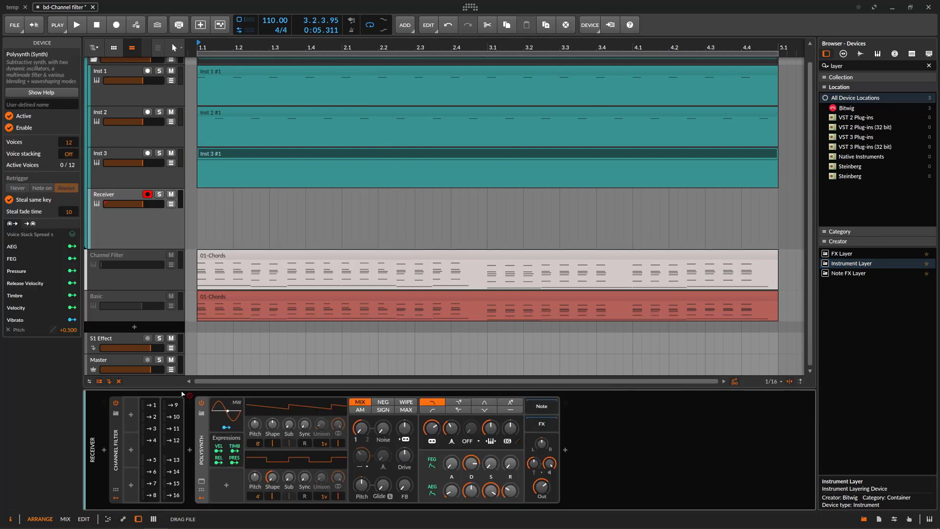
drag(109, 429, 105, 431)
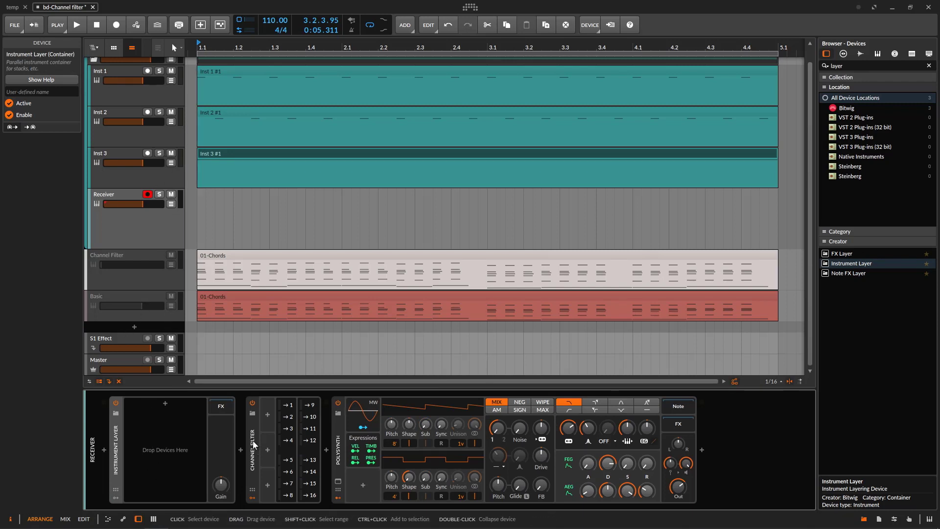
- Move the Polysynth into the Instrument Layer as a layer and place the Channel Filter in front of it
click(282, 414)
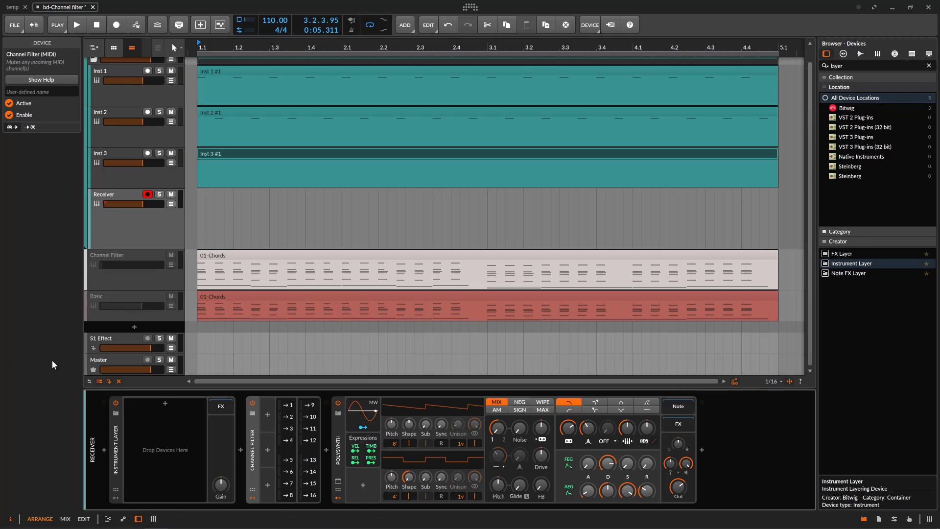
drag(338, 428, 166, 408)
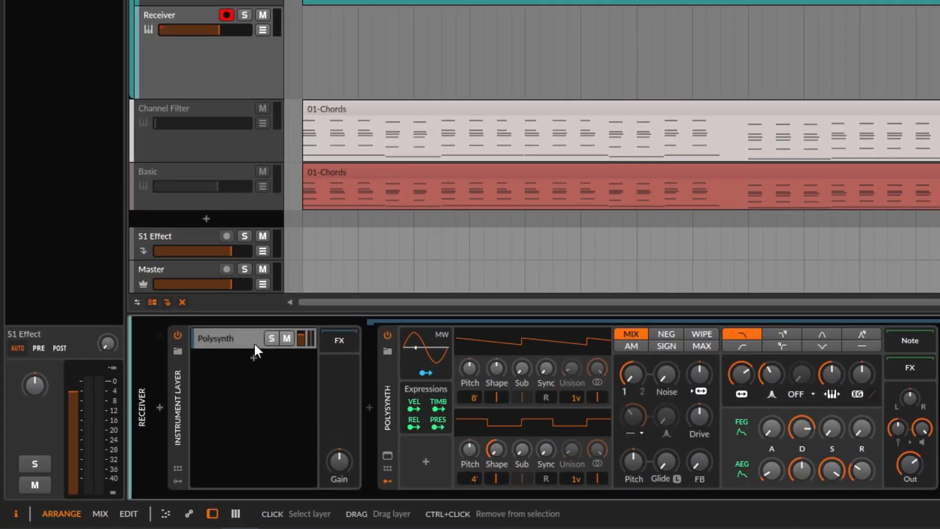
mouse_move(390, 392)
mouse_down()
mouse_move(398, 379)
mouse_move(429, 384)
mouse_up()
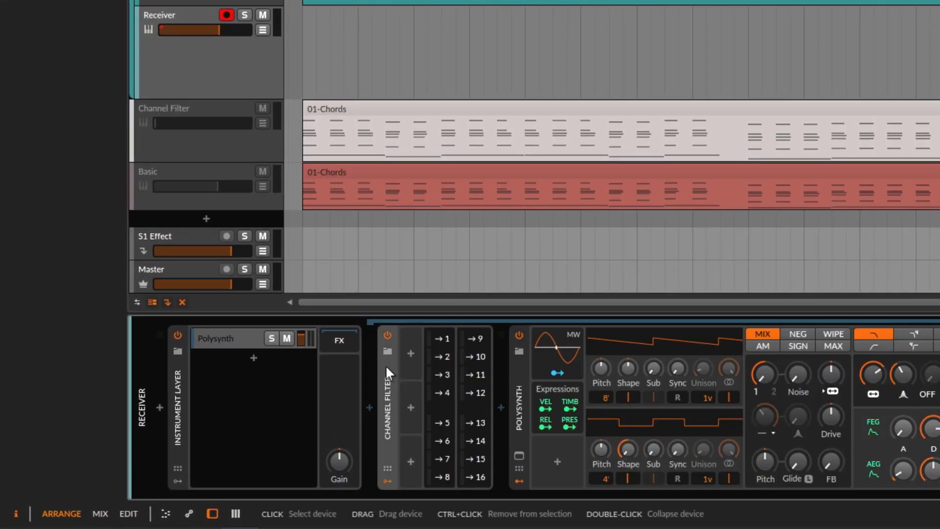
- Disable channels 2 and 3 in the layer's Channel Filter during playback, leaving channel 1 enabled, and stop playback
key(space)
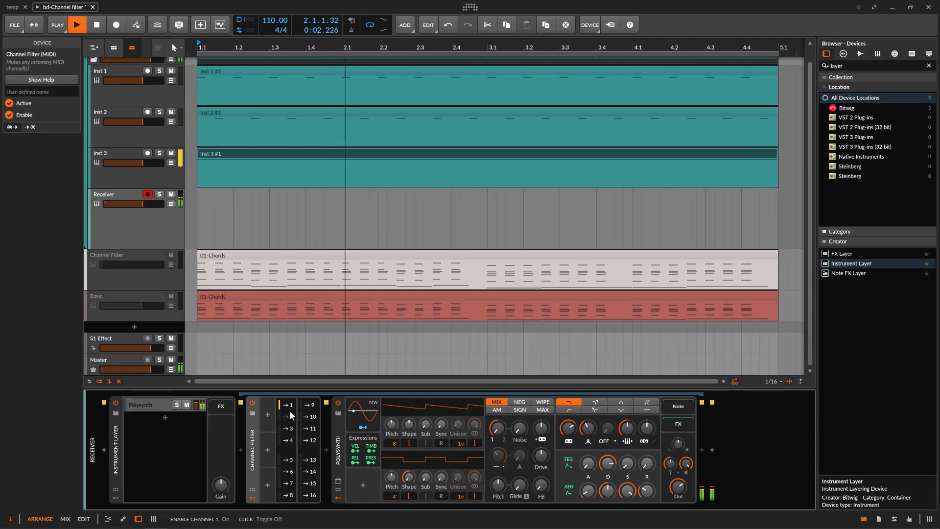
click(401, 389)
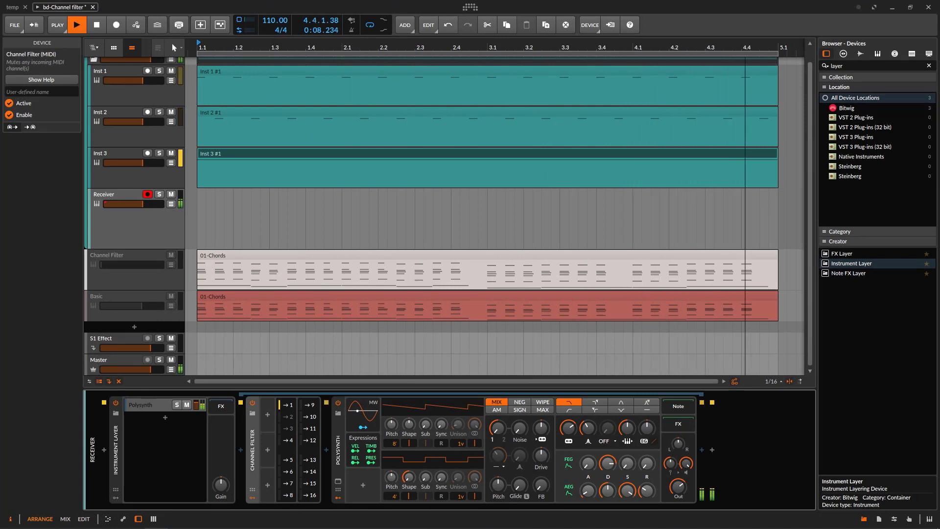
key(space)
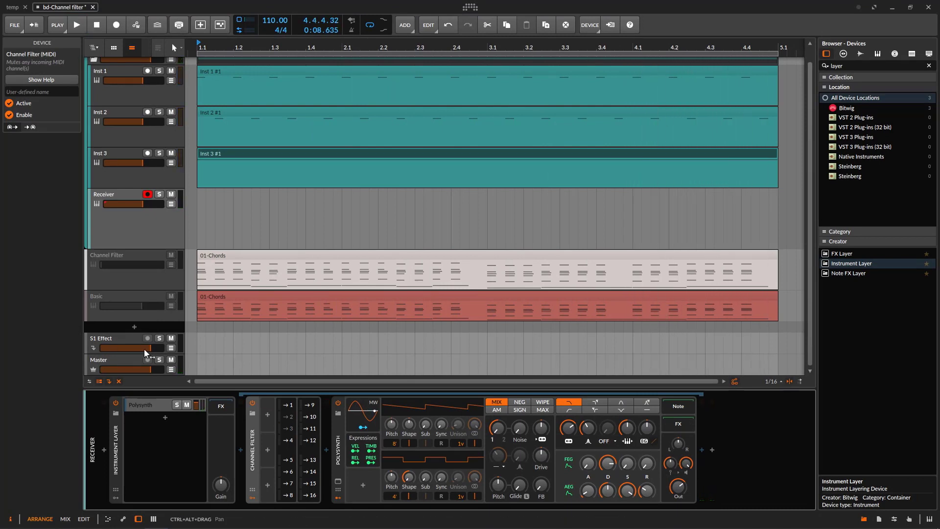
- Load the KY-The imro preset by creator XNB into the Polysynth inside the Instrument Layer
click(338, 413)
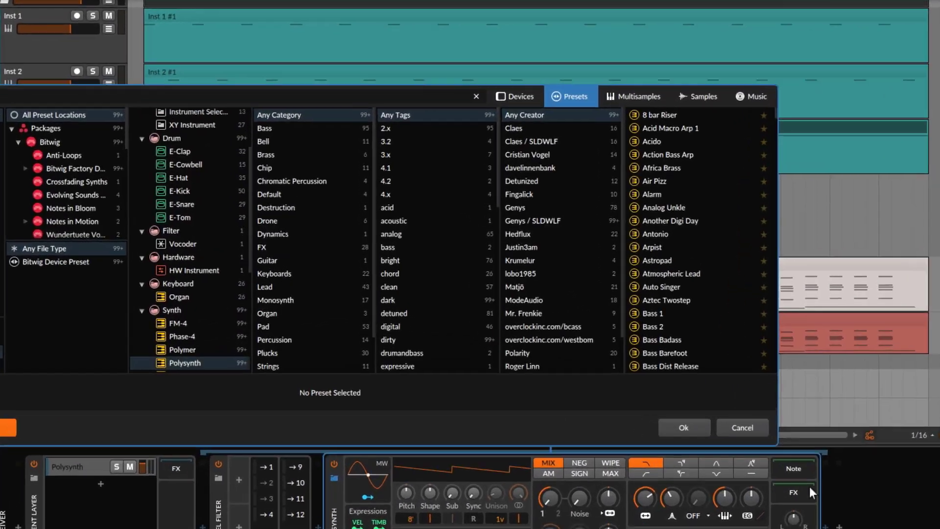
scroll(568, 277, down, 3)
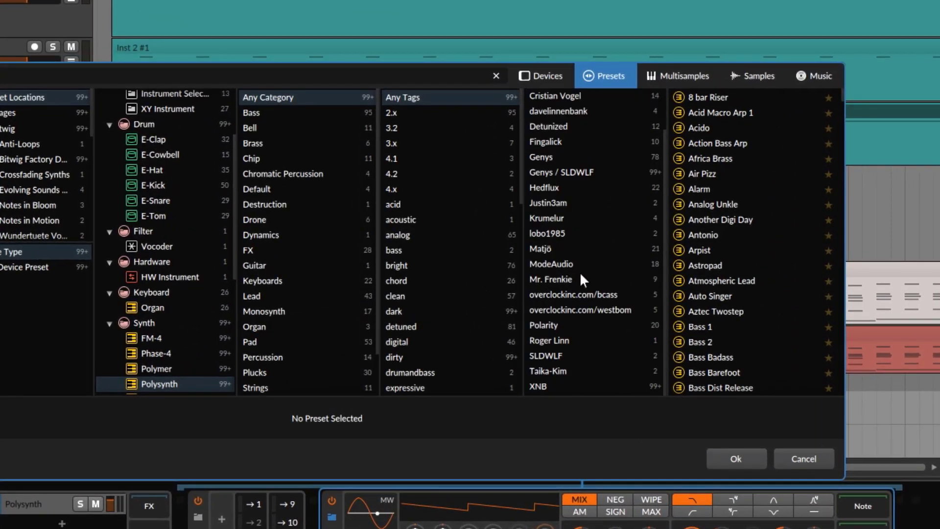
click(553, 384)
scroll(744, 196, down, 3)
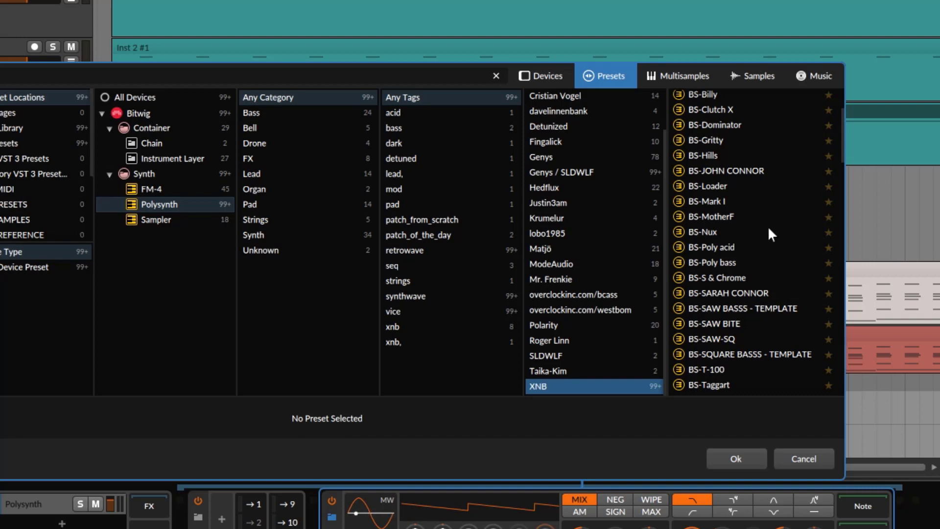
scroll(769, 224, down, 4)
scroll(769, 225, up, 2)
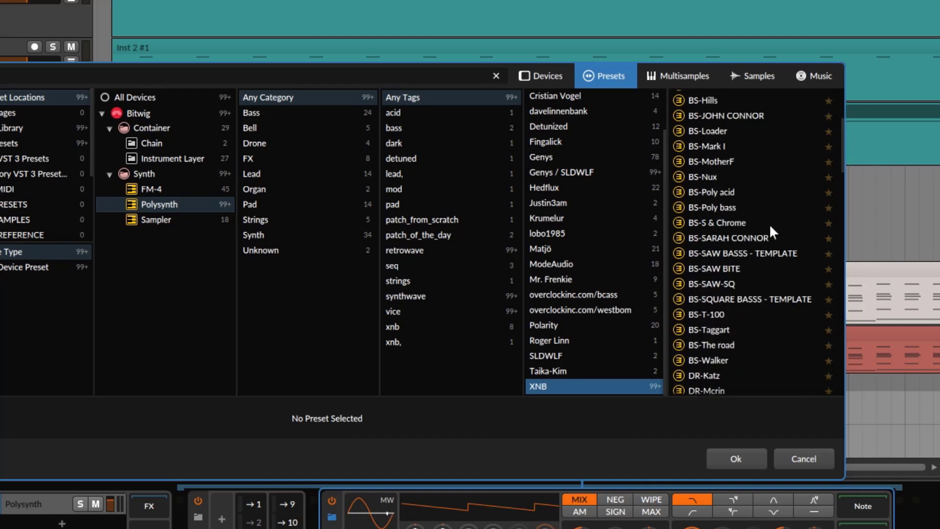
scroll(769, 225, down, 10)
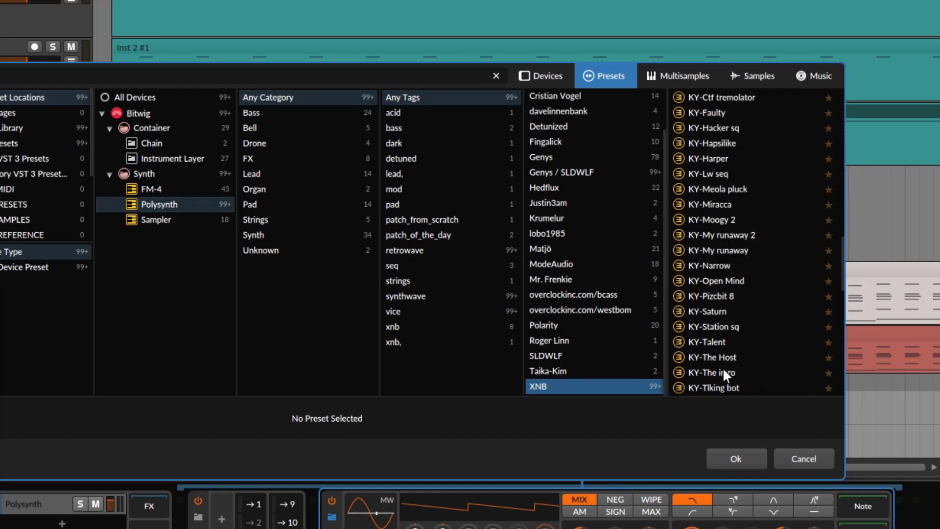
click(723, 372)
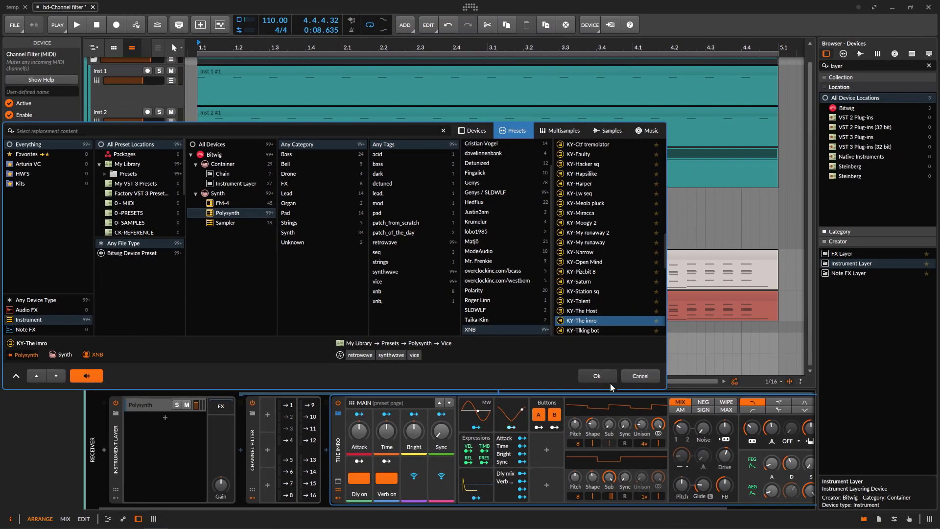
click(597, 376)
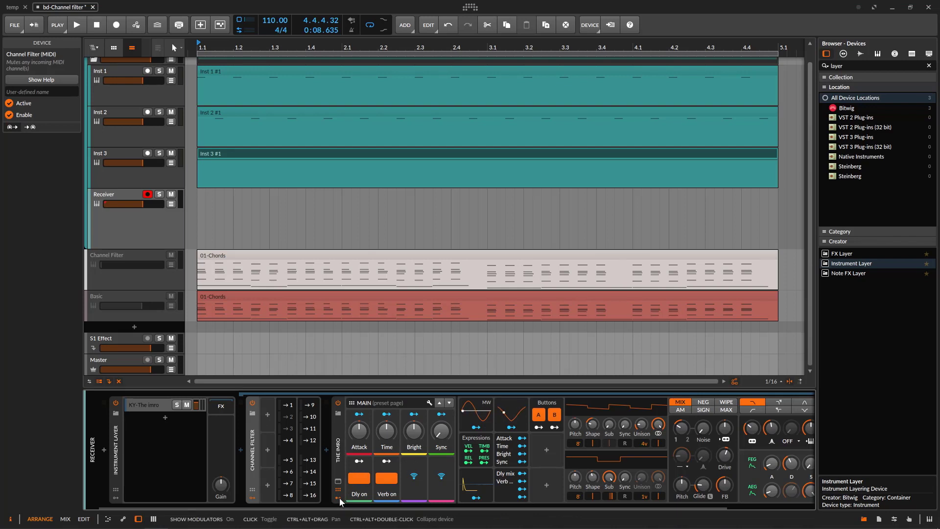
- Start playback, search the devices for "poly", and add a Polysynth as a second layer in the Instrument Layer
key(space)
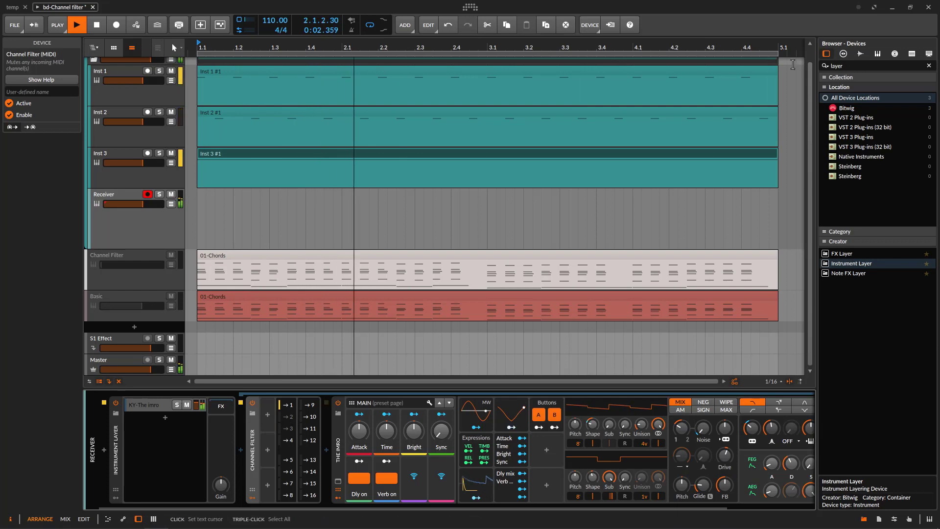
drag(858, 66, 824, 65)
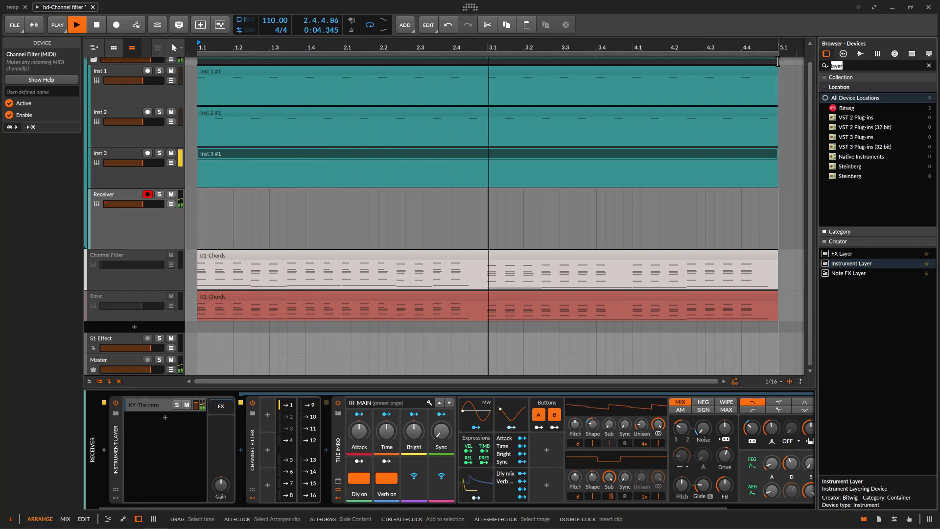
text(p)
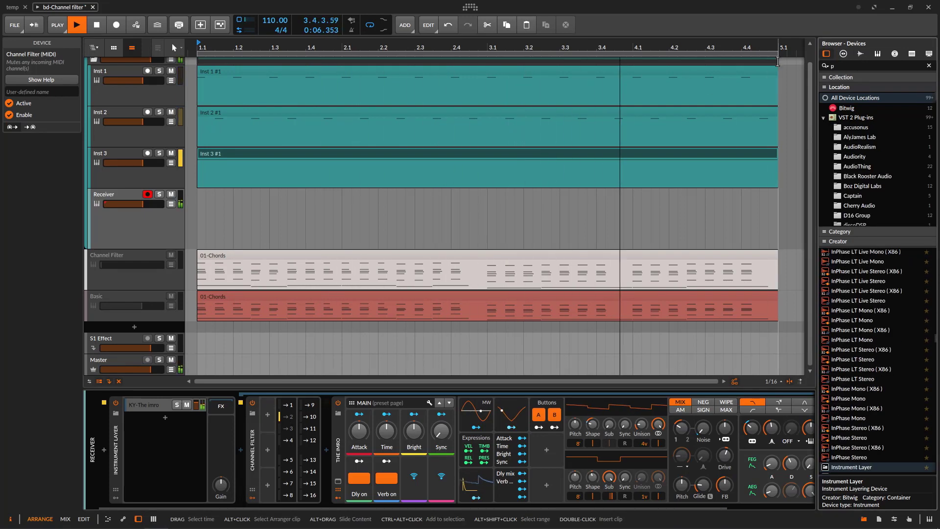
text(oly)
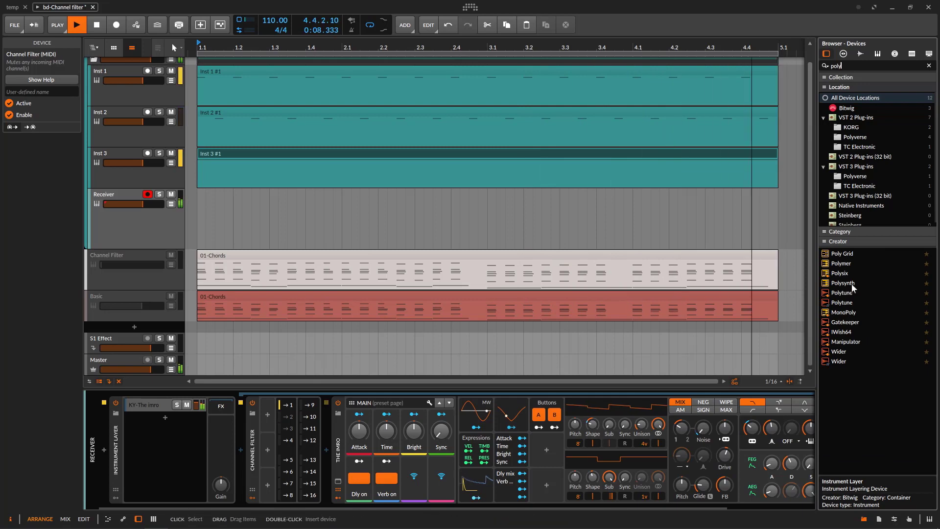
drag(852, 287, 163, 419)
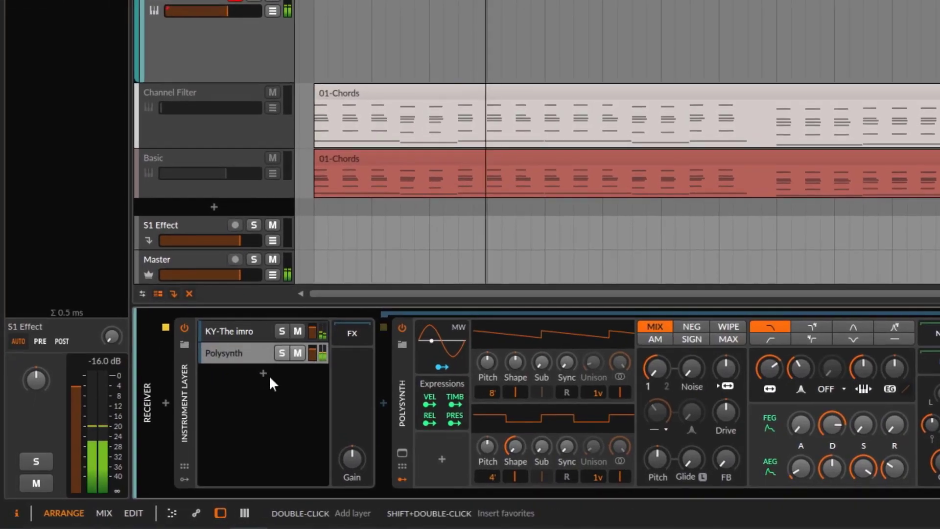
- Copy the Channel Filter from the KY-The imro layer to before the Polysynth in the second layer and disable its channel 1
click(251, 353)
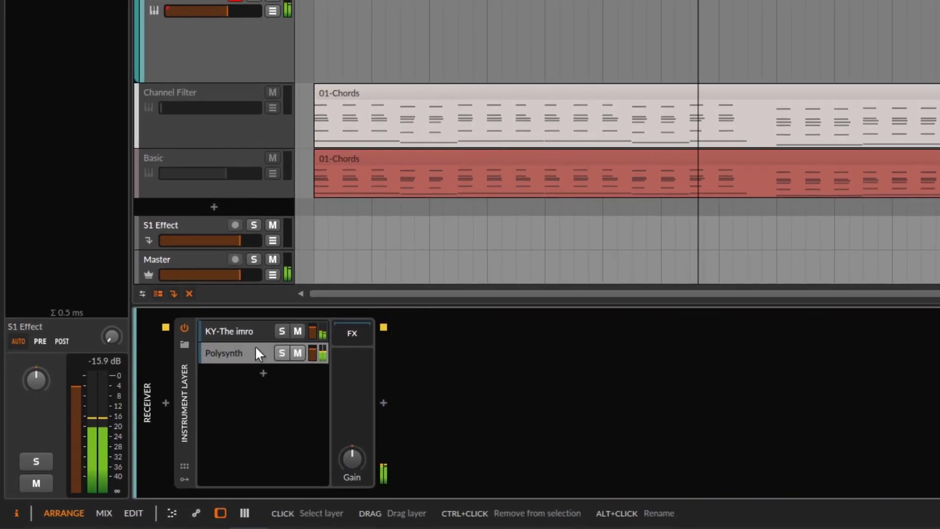
click(252, 330)
click(255, 352)
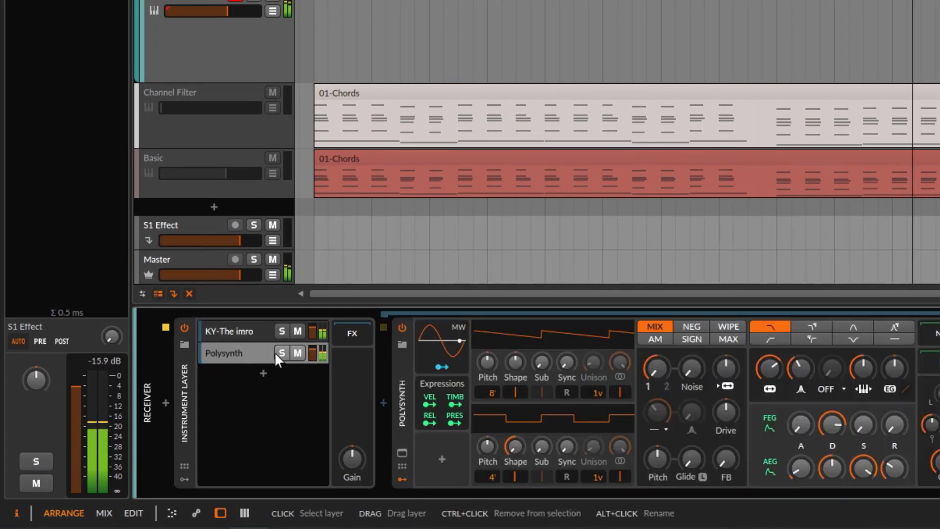
click(252, 331)
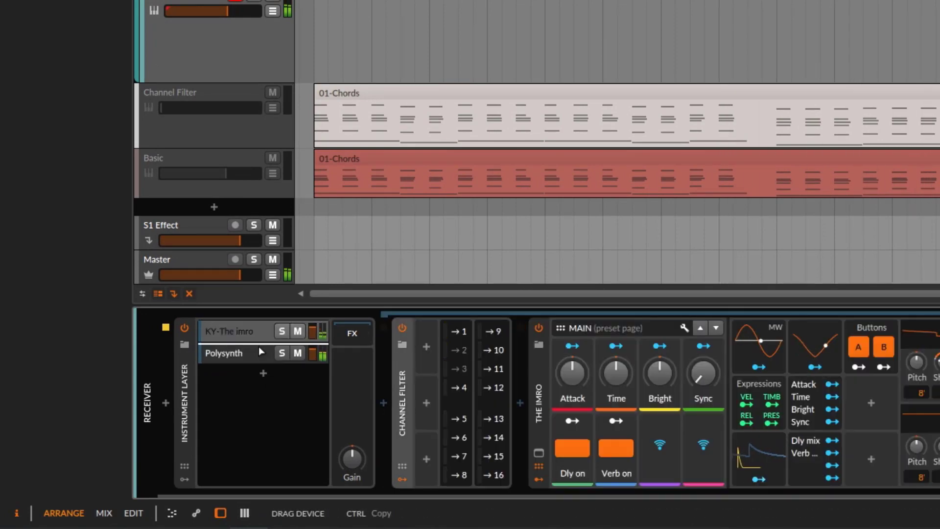
click(259, 352)
drag(259, 352, 395, 365)
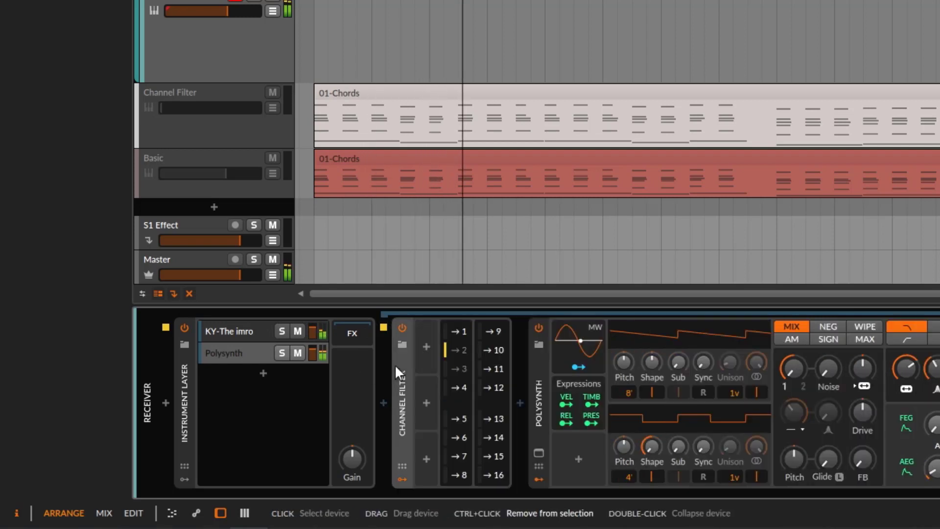
click(463, 332)
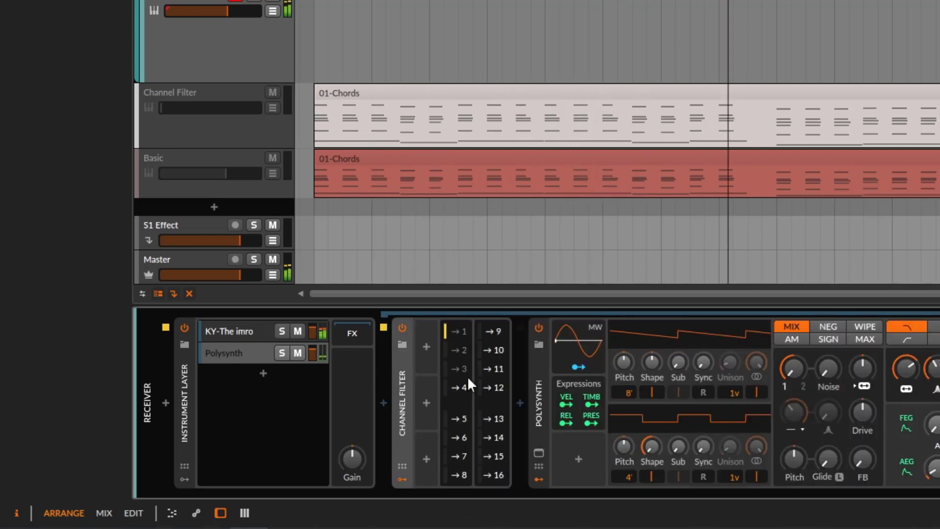
- Enable channel 2 in the second layer's Channel Filter and briefly view the Polysynth's expanded device view
click(455, 350)
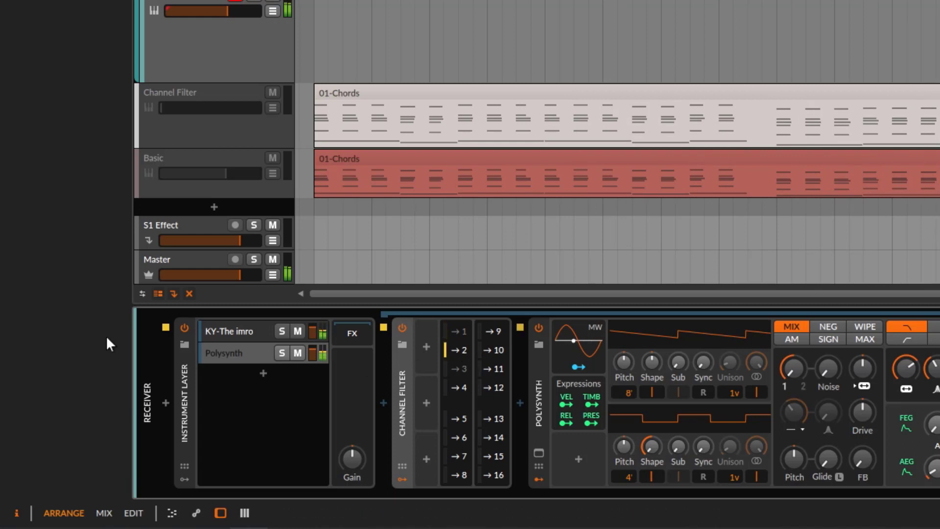
click(537, 451)
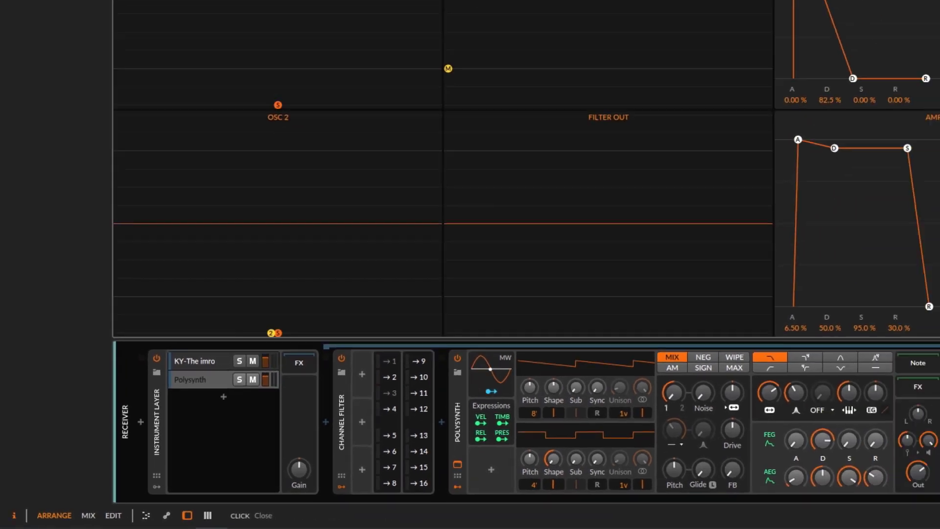
click(538, 452)
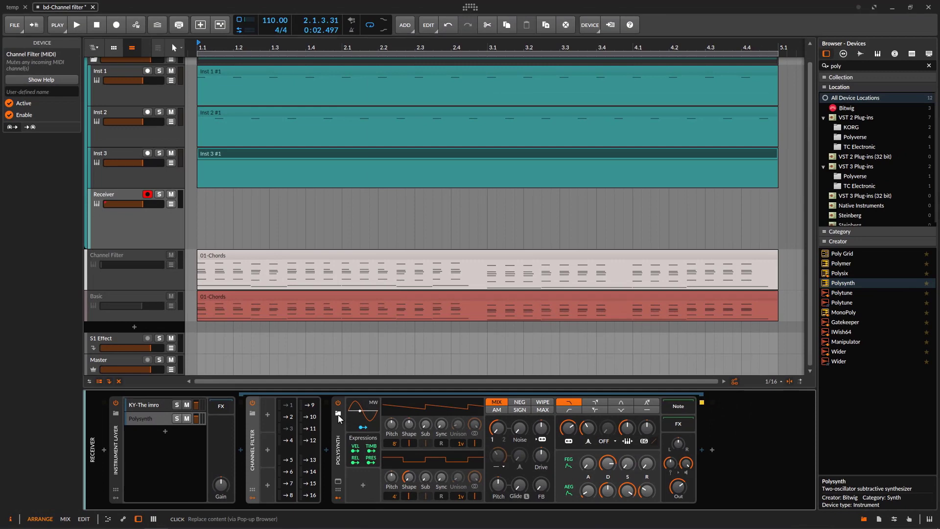
- Load the LD-Calling preset by creator XNB into the second layer's Polysynth and start playback
click(338, 414)
click(490, 331)
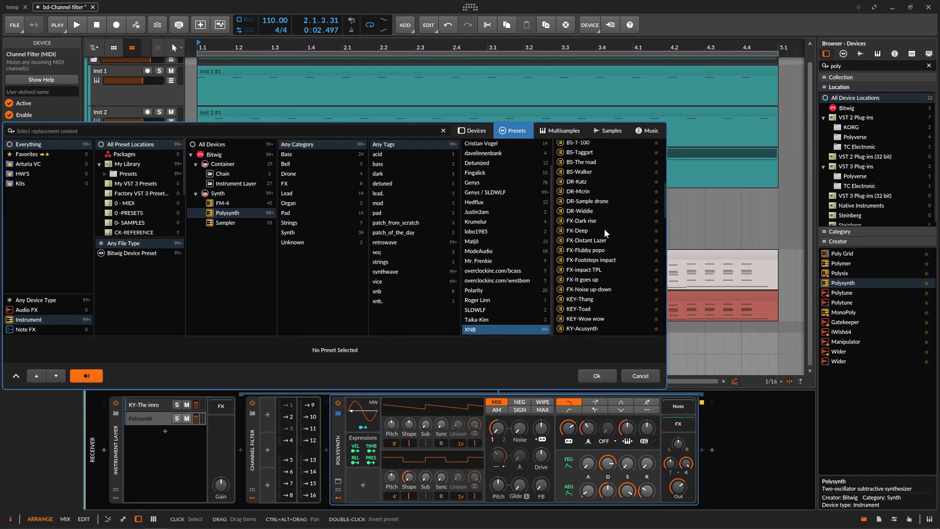
scroll(604, 228, down, 5)
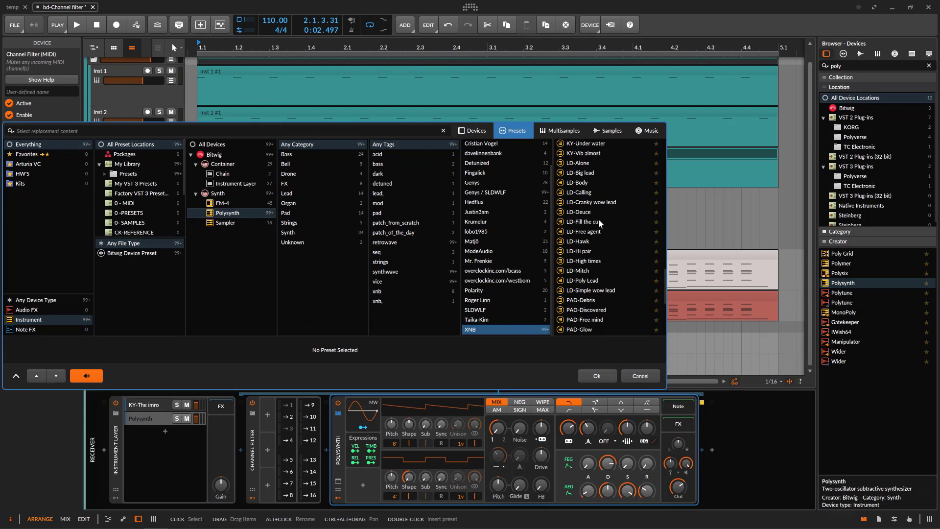
click(588, 192)
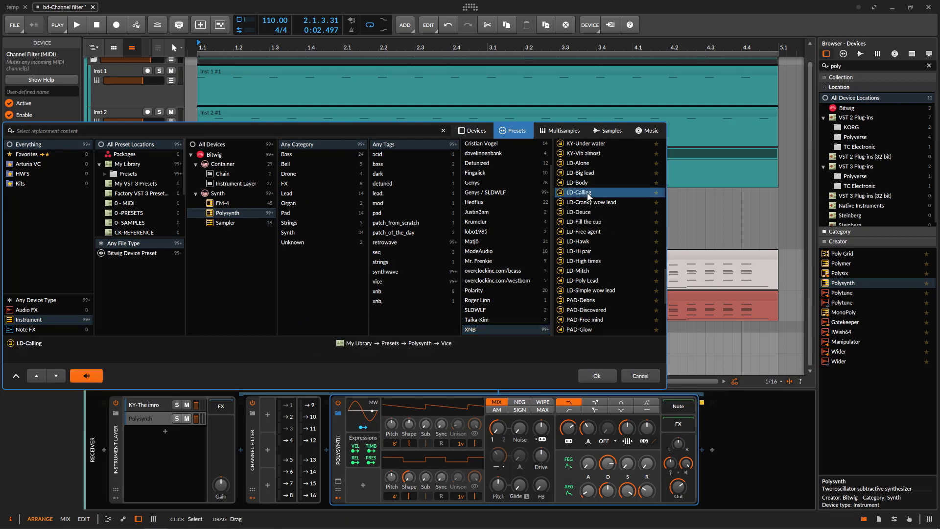
click(593, 378)
key(space)
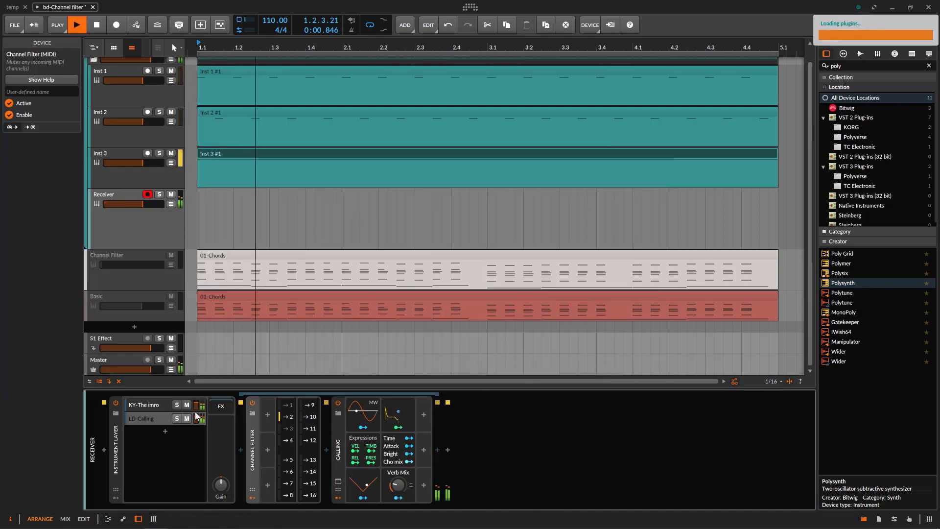
- Audition the LD-Calling layer alone by soloing and unsoloing it twice during playback
click(175, 418)
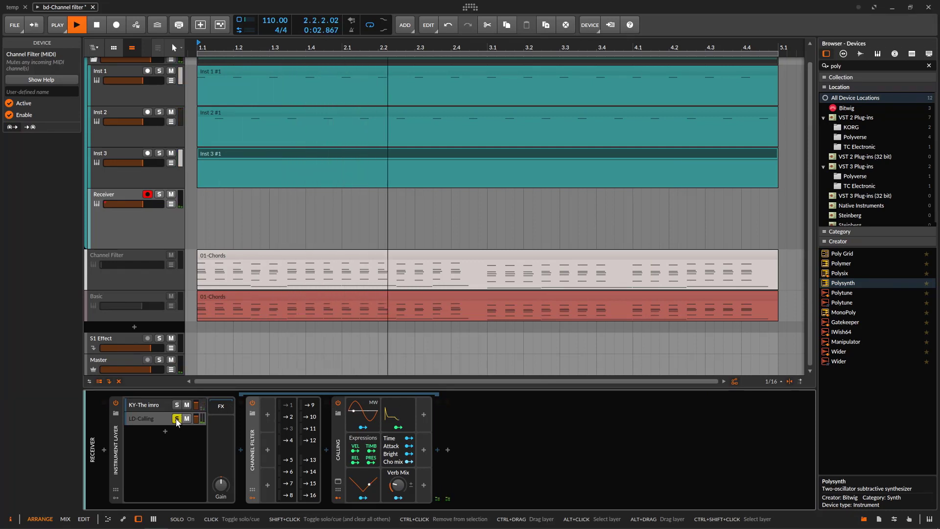
click(176, 418)
scroll(165, 235, up, 1)
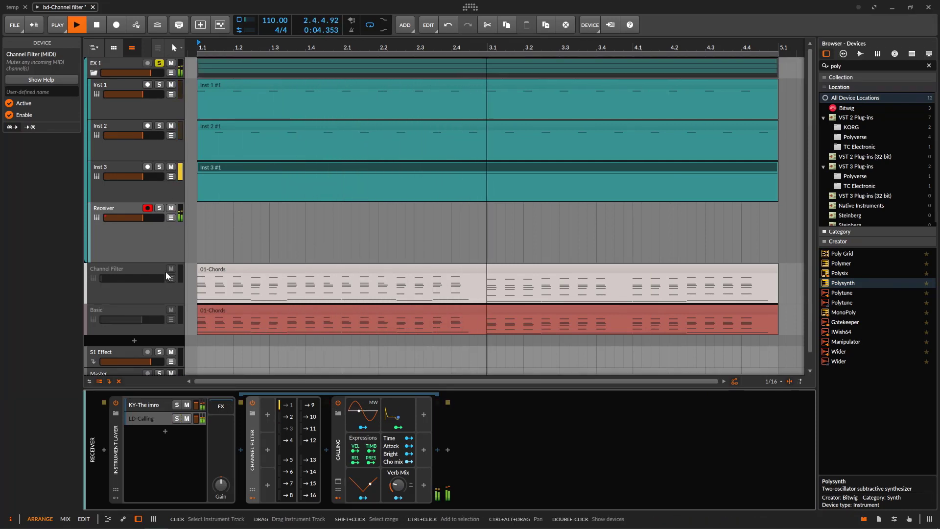
click(175, 418)
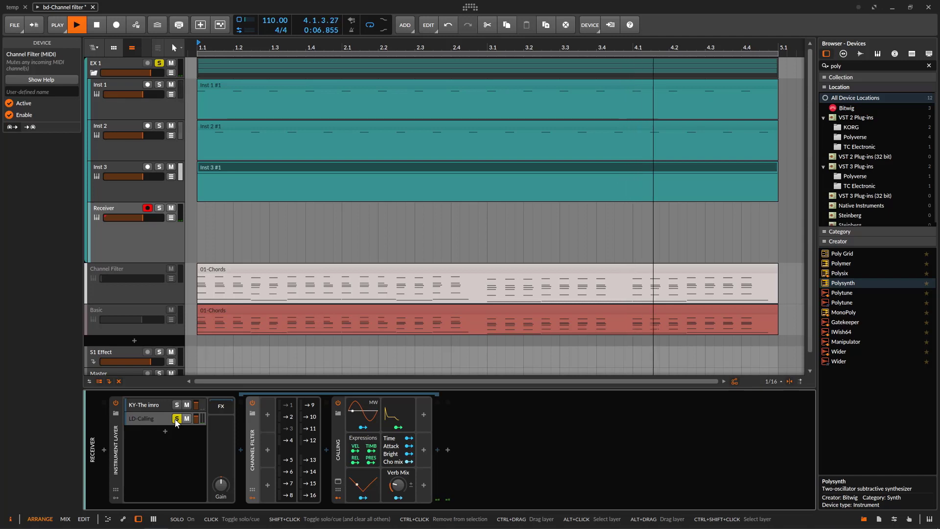
click(175, 419)
- Temporarily solo the Inst 2 track and lower the LD-Calling layer's volume while it plays
click(158, 125)
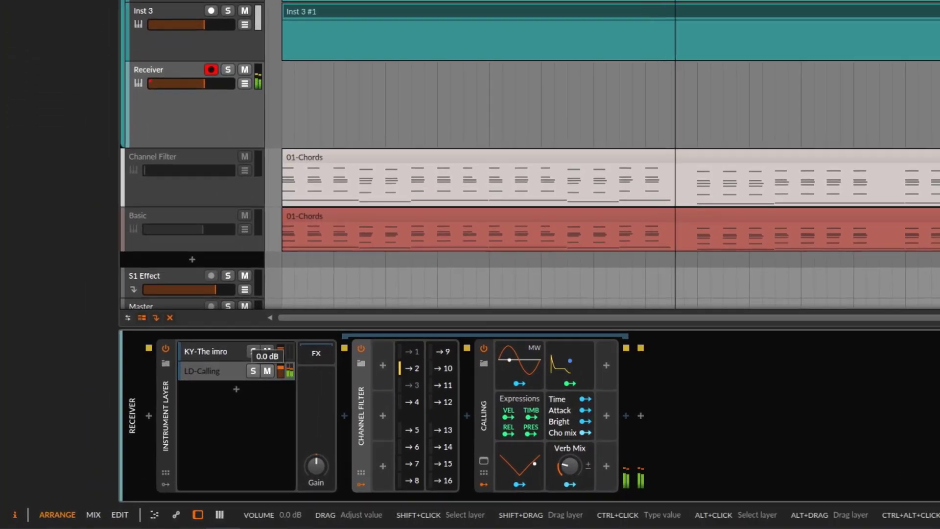
drag(197, 418, 196, 425)
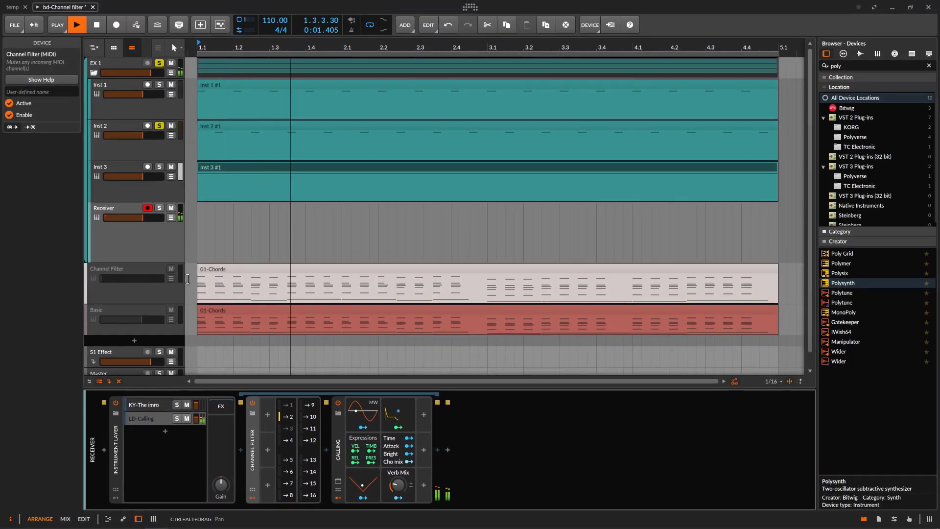
click(160, 126)
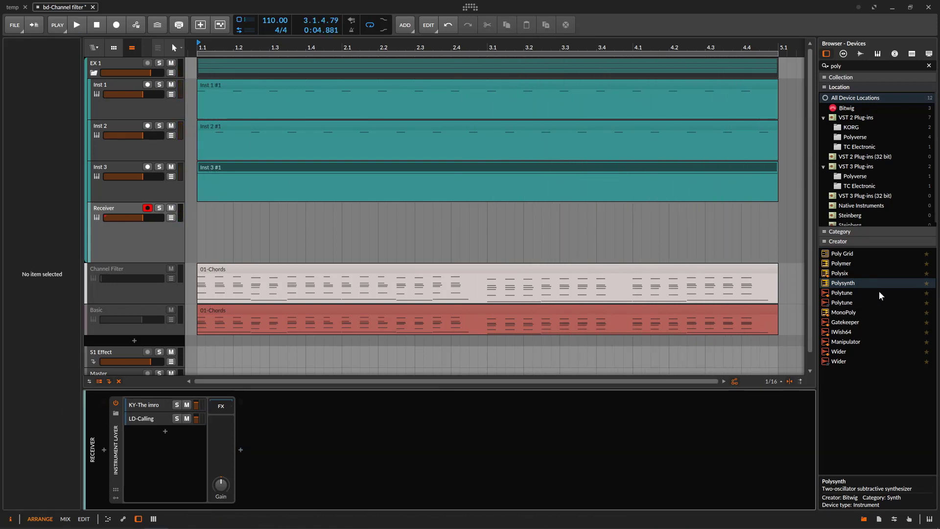
- Add a Polysynth as a third layer in the Instrument Layer and copy the LD-Calling layer's Channel Filter in front of it
drag(877, 284, 166, 443)
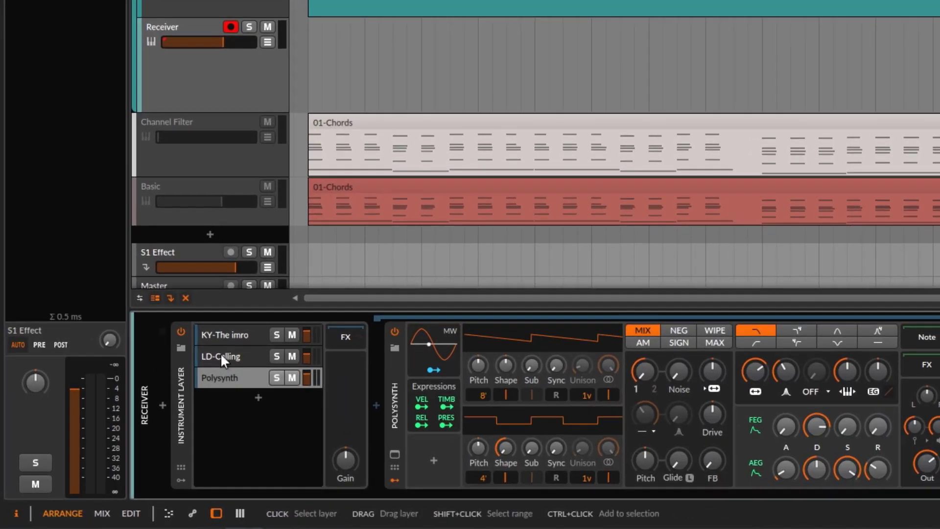
click(221, 359)
drag(226, 376, 225, 377)
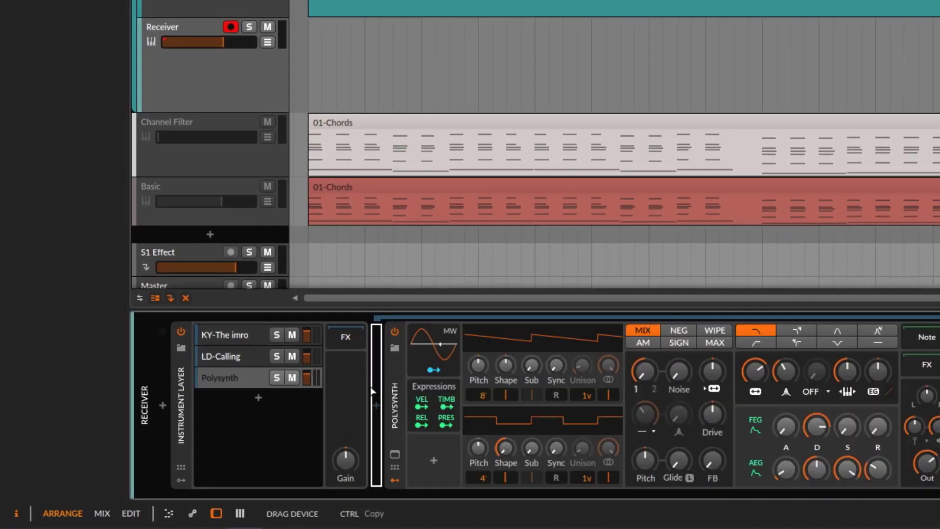
drag(371, 387, 369, 384)
- Set the third layer's Channel Filter to block channels 1 and 2 while letting channel 3 through
click(451, 334)
click(456, 355)
click(454, 373)
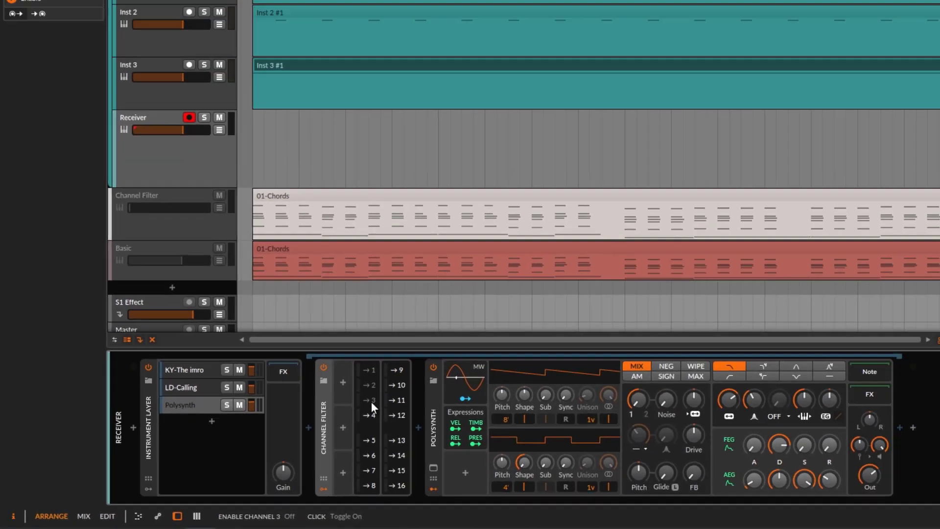
click(371, 402)
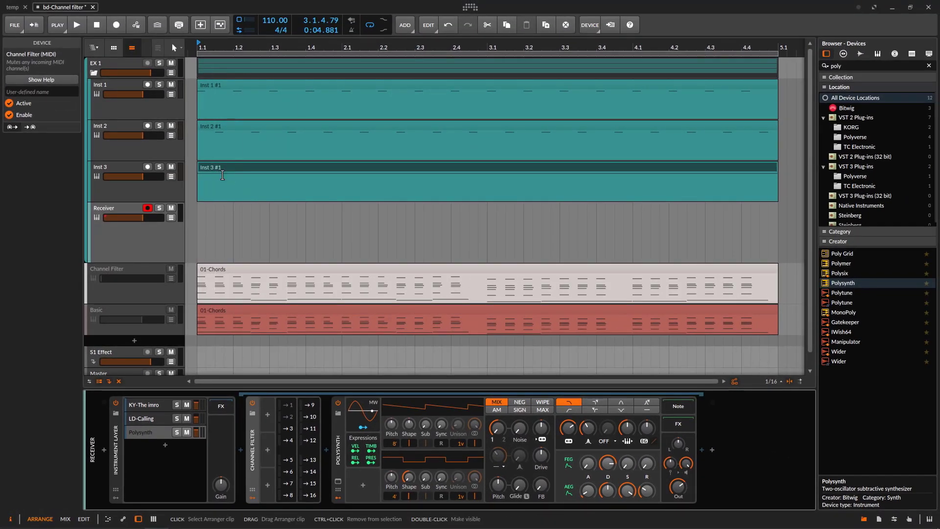
- Load the BS-Mark I preset by creator XNB into the third layer's Polysynth and raise that layer's volume during playback
click(338, 413)
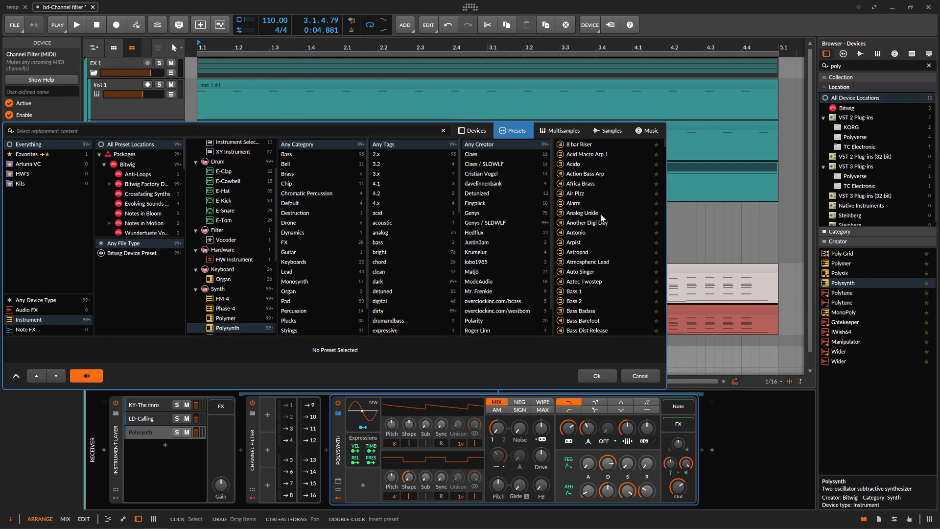
scroll(485, 314, down, 1)
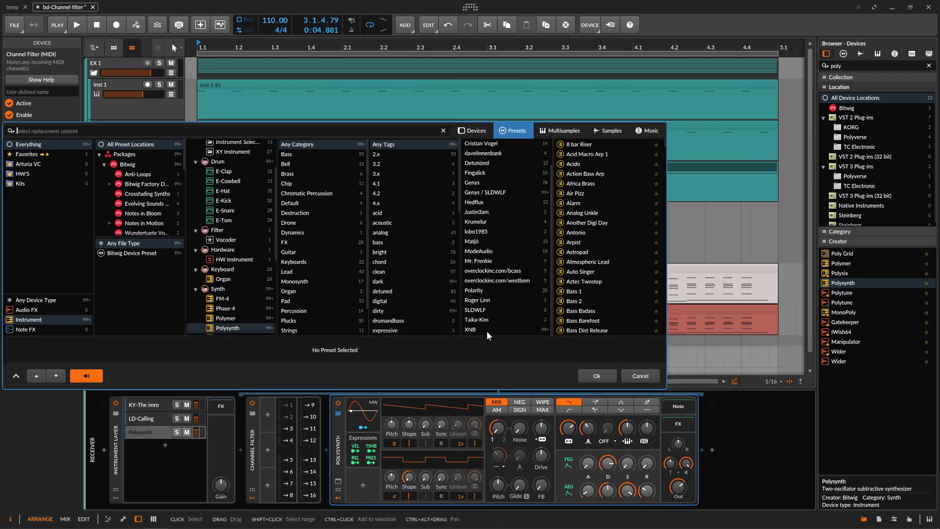
click(487, 329)
click(580, 282)
click(603, 377)
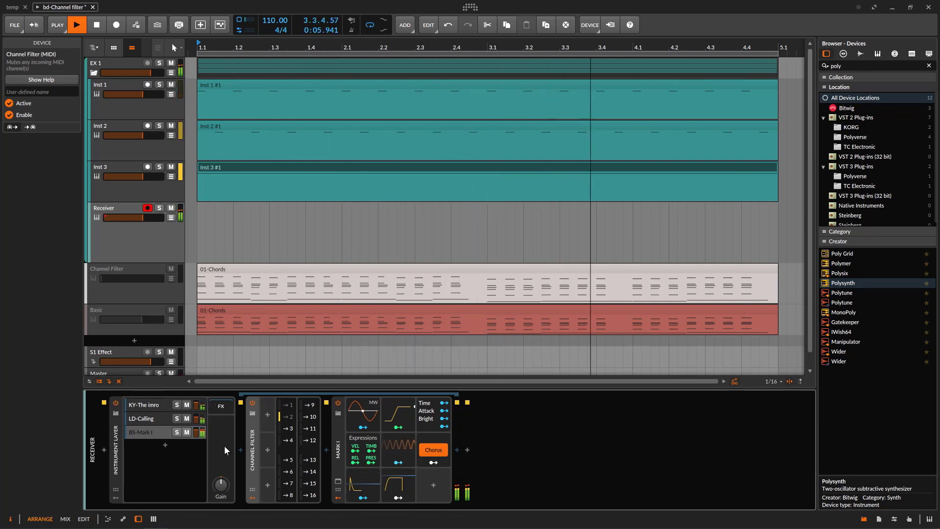
drag(196, 431, 196, 407)
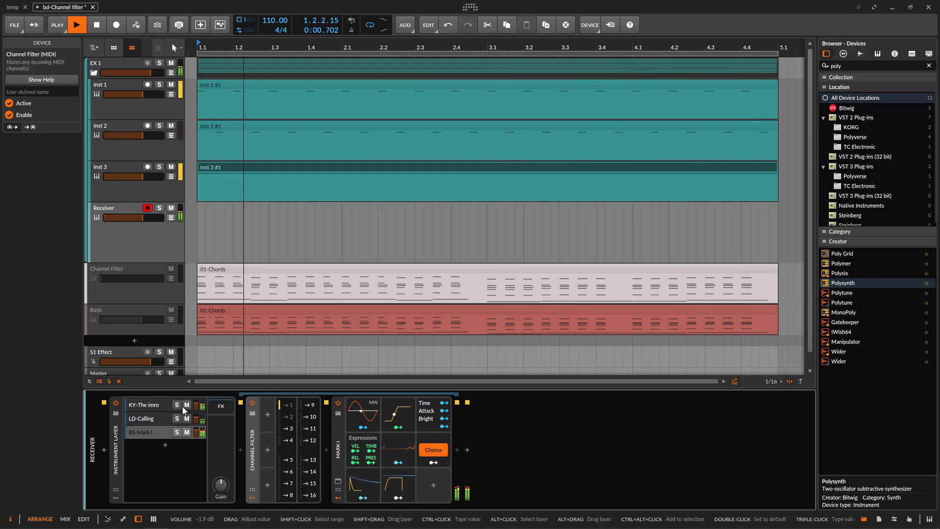
- Compare the device chains and Channel Filter settings of the KY-The imro and LD-Calling layers during playback
click(140, 404)
click(155, 420)
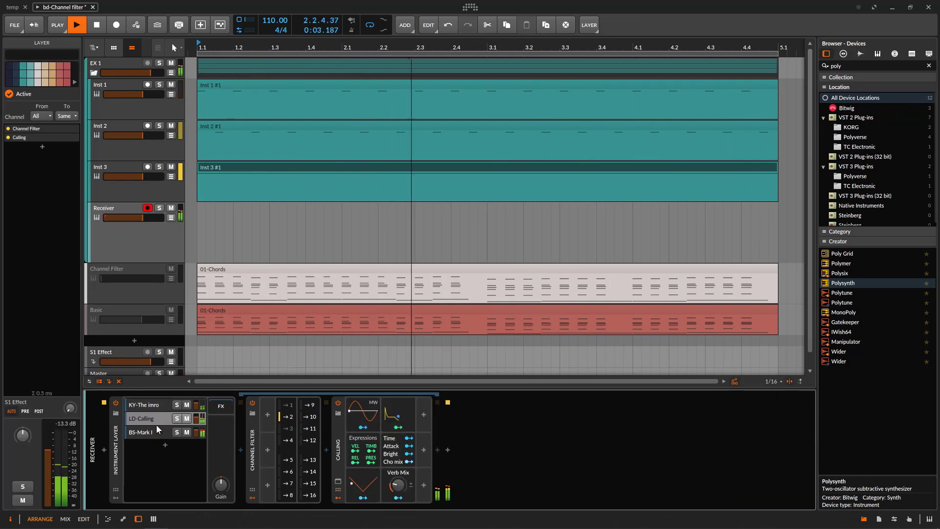
click(154, 402)
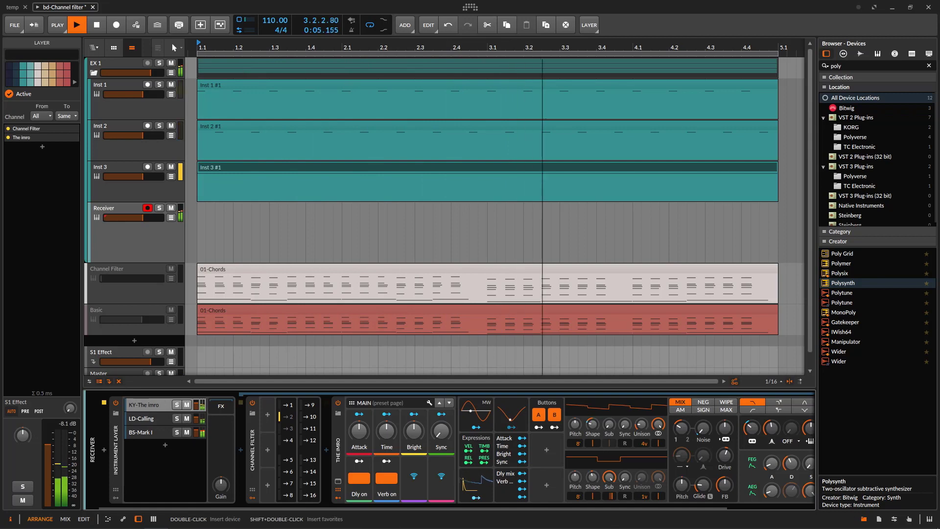
- Search the devices for "multi", solo Inst 1, and insert Multi-note after the KY-The imro layer's Channel Filter with +12, +7 and -12 enabled
drag(850, 66, 802, 66)
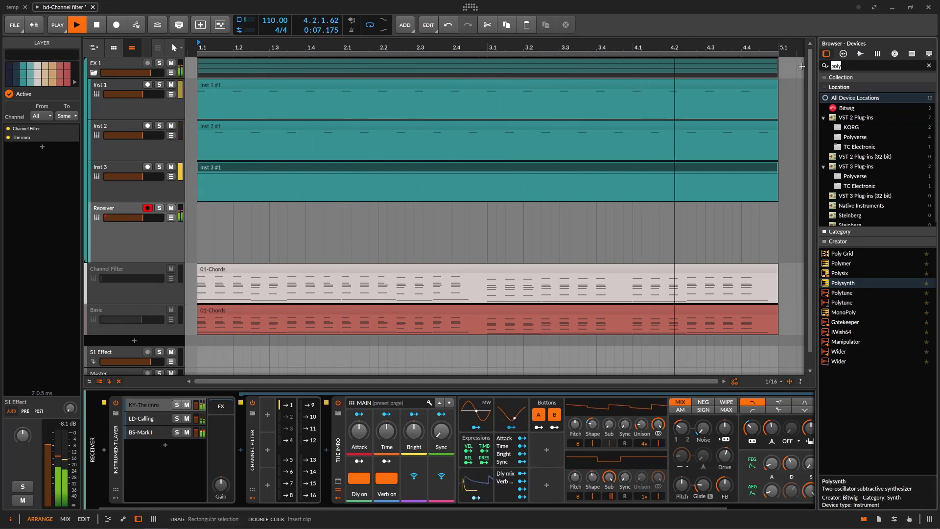
text(multi)
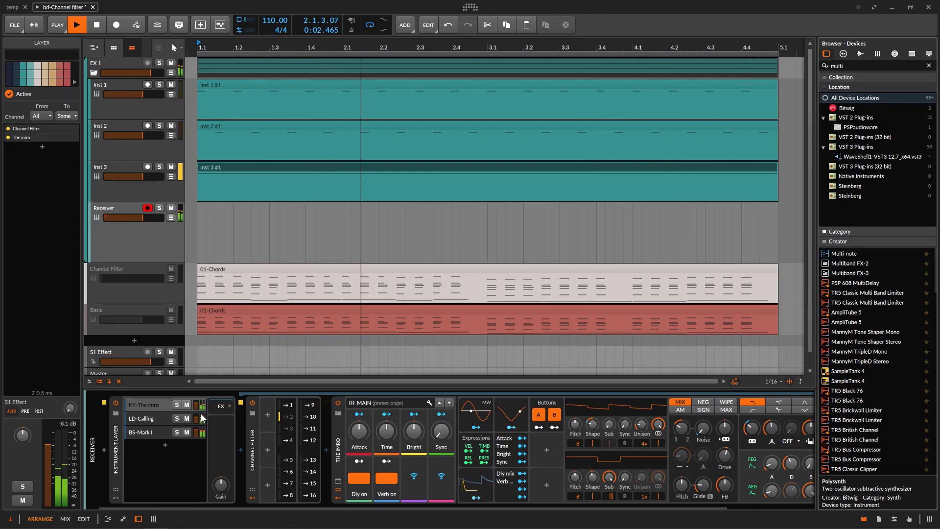
click(160, 85)
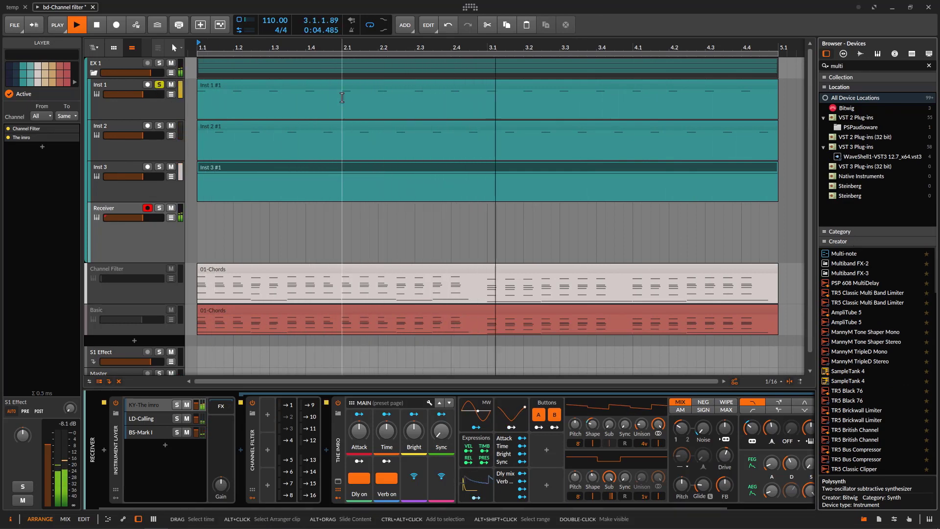
drag(842, 253, 331, 453)
drag(395, 437, 395, 437)
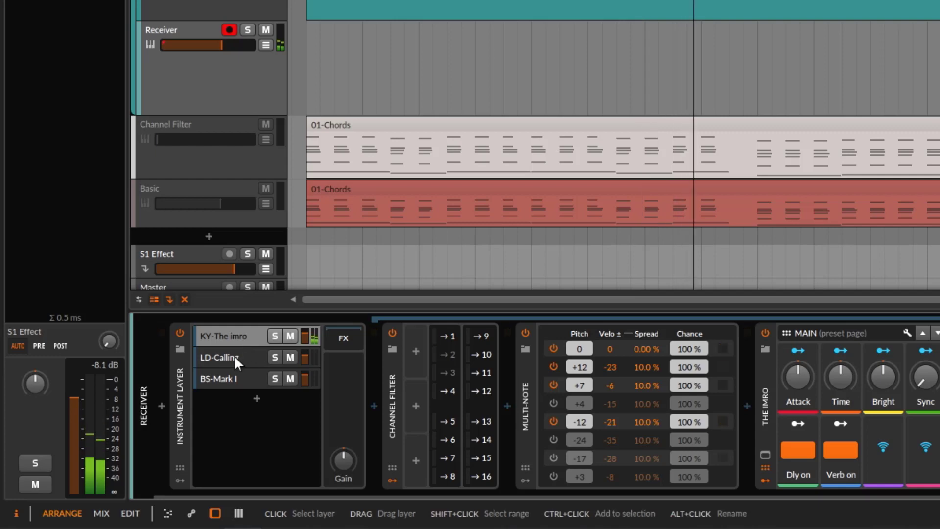
- Review the device chains of the LD-Calling and BS-Mark I layers, and stop playback
click(234, 355)
click(230, 373)
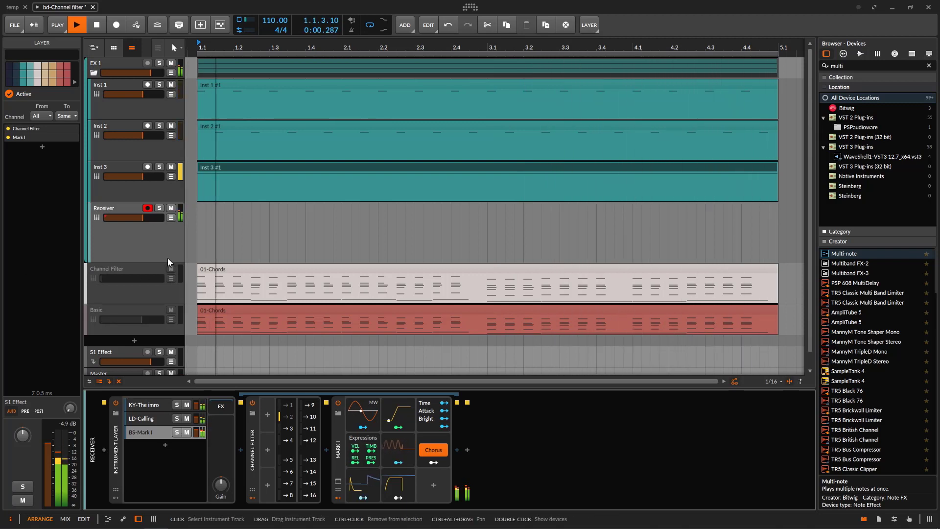
key(space)
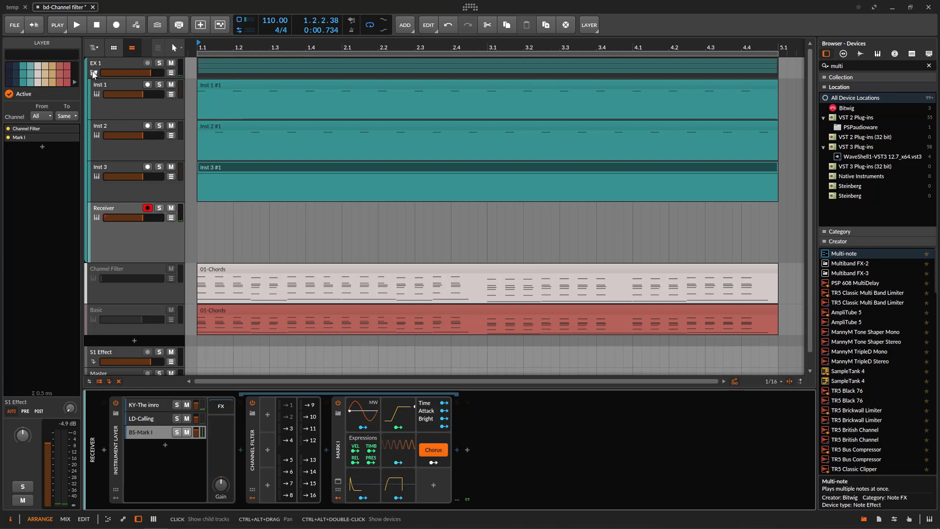
- Collapse the EX 1 group, activate the Channel Filter track and raise its volume from silence
click(93, 72)
click(120, 101)
right_click(120, 103)
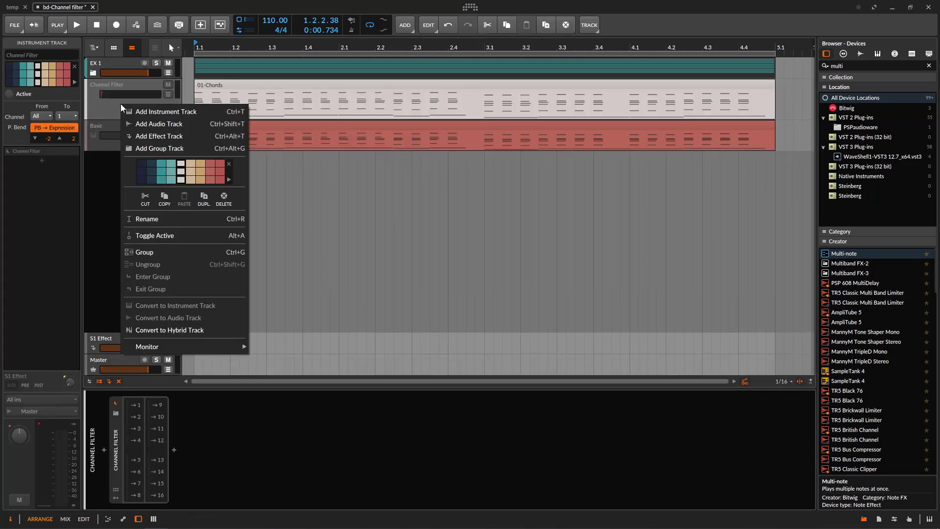
click(176, 237)
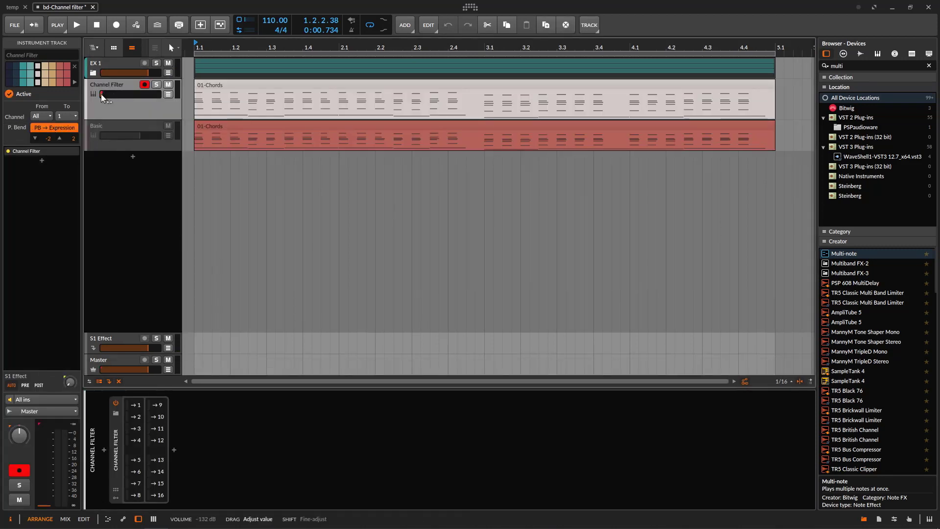
drag(108, 98, 140, 98)
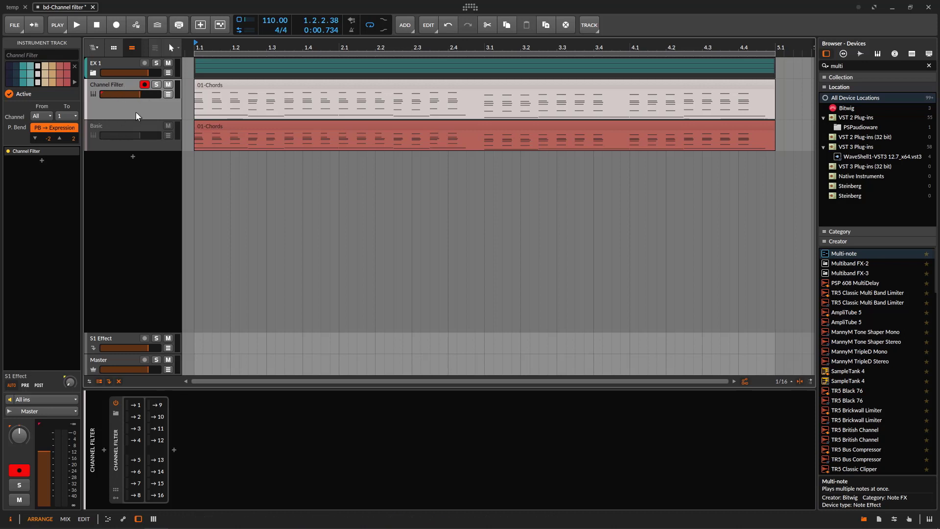
- Deactivate the EX 1 group and select the 01-Chords clip on the Channel Filter track
right_click(114, 62)
click(166, 221)
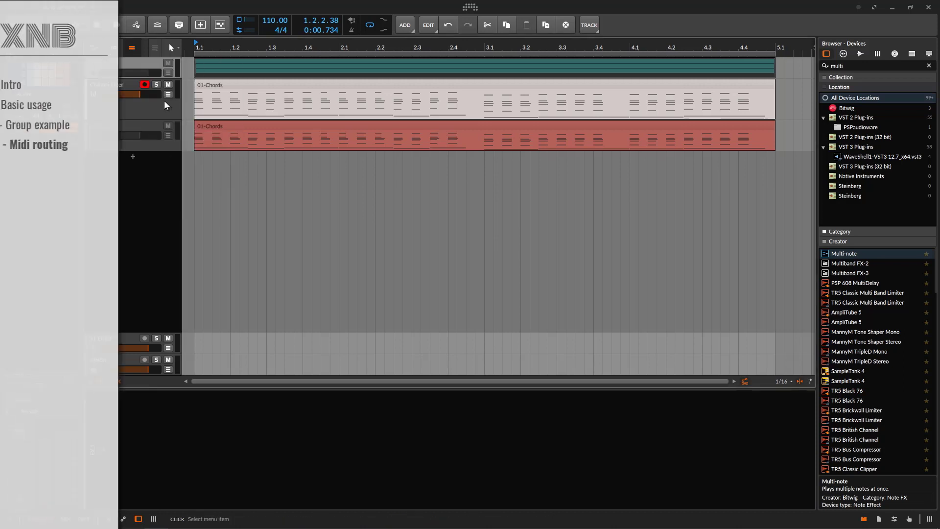
click(124, 90)
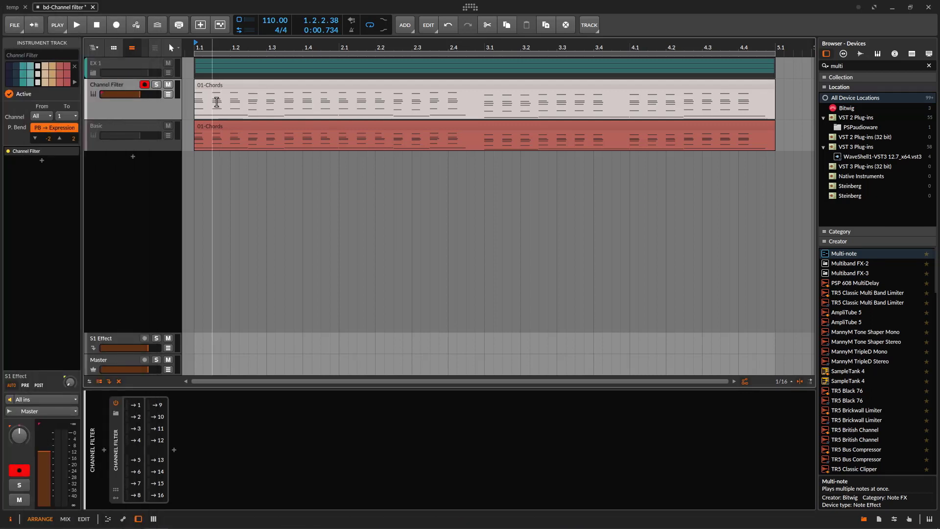
click(229, 86)
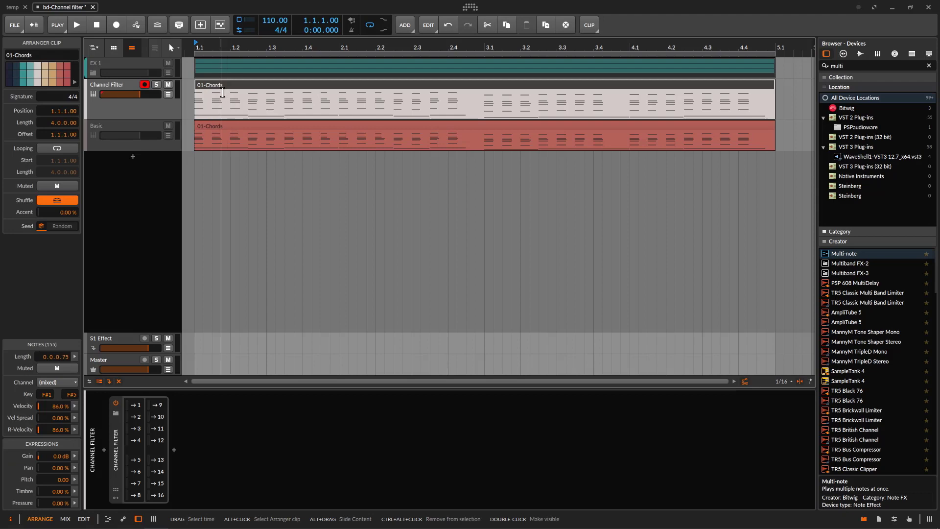
- Open the 01-Chords clip and examine its notes by MIDI channel, from the high channel 4 notes down to the channel 1 bass notes
double_click(222, 93)
drag(348, 422, 350, 164)
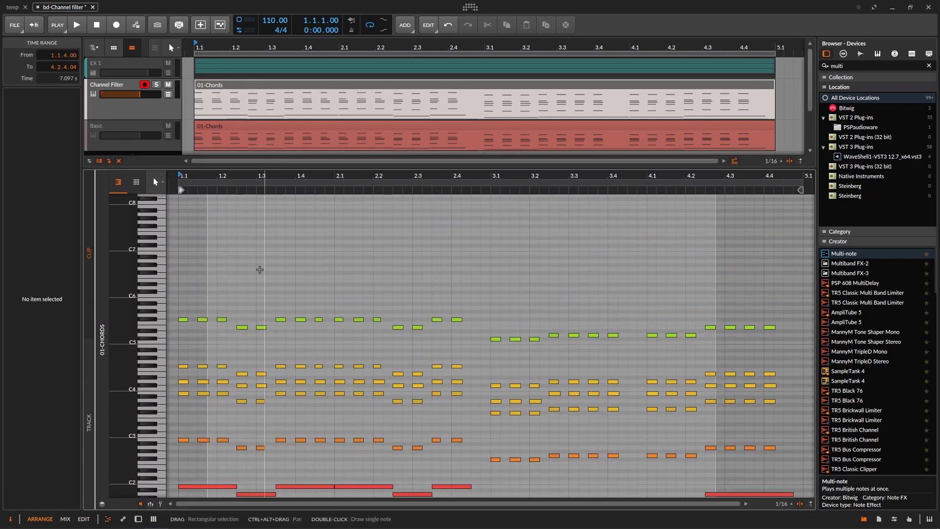
scroll(244, 270, down, 3)
drag(171, 224, 776, 327)
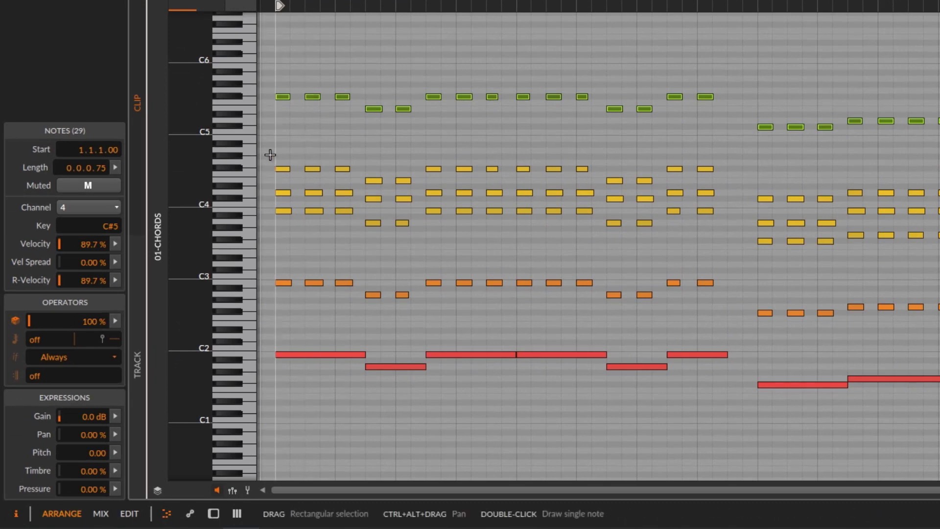
drag(270, 155, 516, 257)
drag(269, 270, 938, 321)
drag(276, 359, 939, 387)
drag(938, 347, 265, 387)
scroll(414, 63, down, 3)
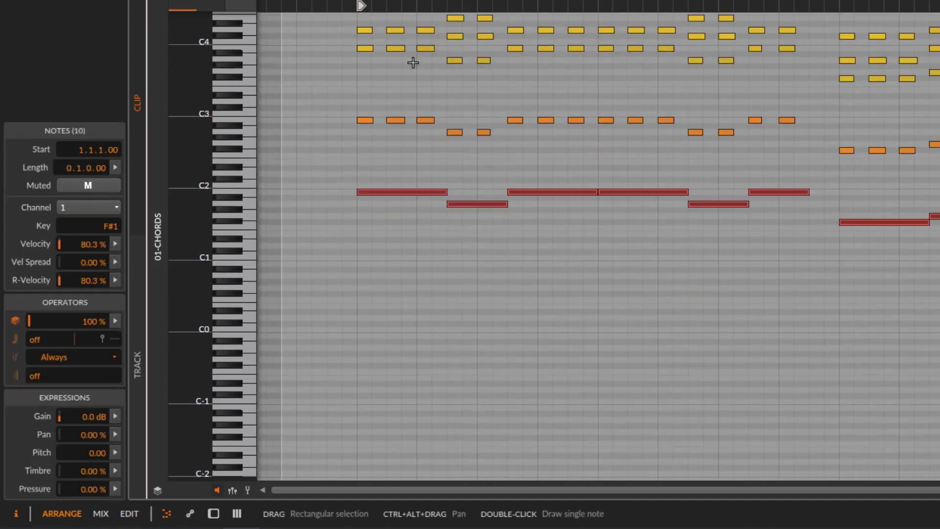
- Return to the Channel Filter track's devices and look over the tracks inside the EX 1 group
double_click(142, 107)
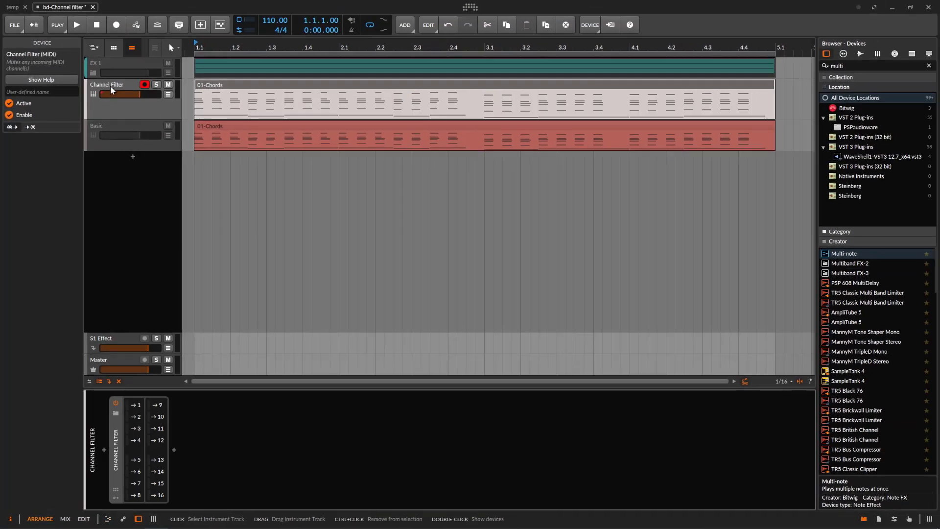
click(94, 69)
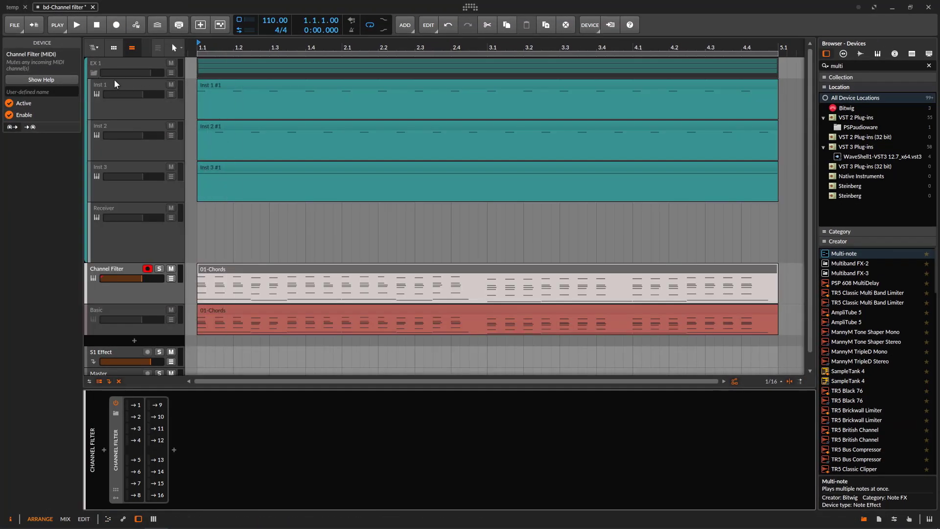
click(91, 72)
- Reopen the 01-Chords clip to check the channel 1 bass notes, and return to the track's devices
click(231, 86)
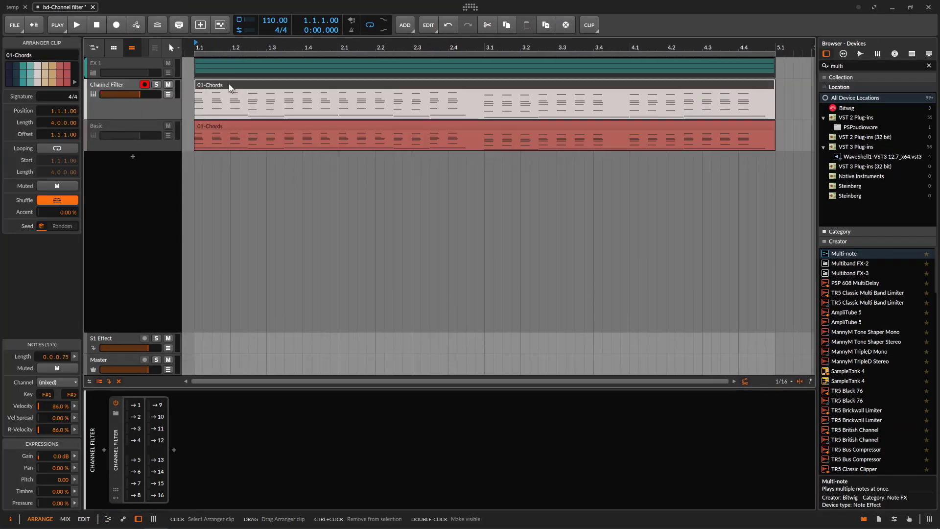
double_click(258, 88)
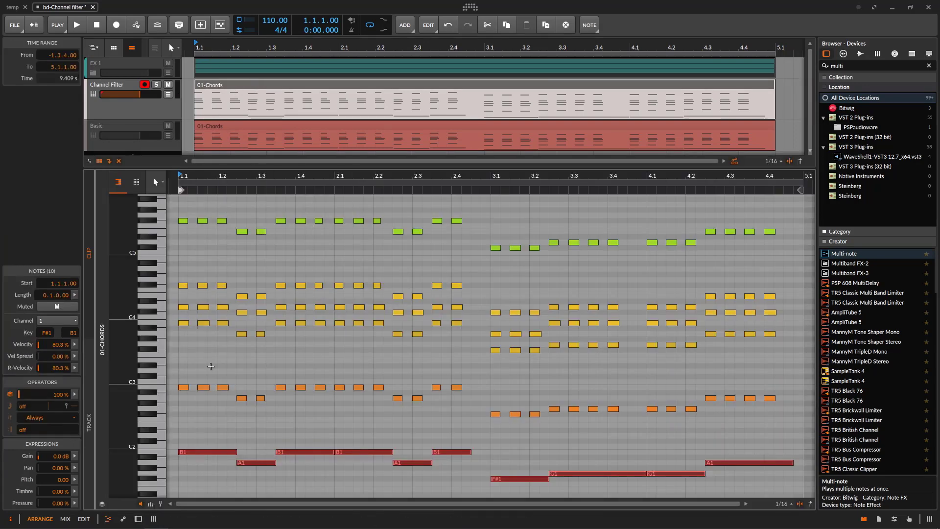
drag(180, 432, 657, 515)
scroll(768, 475, up, 3)
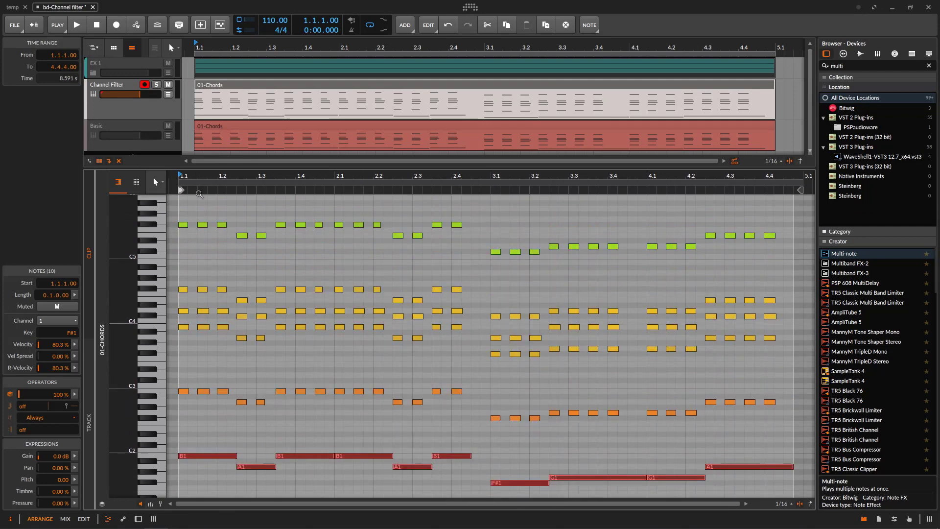
double_click(126, 110)
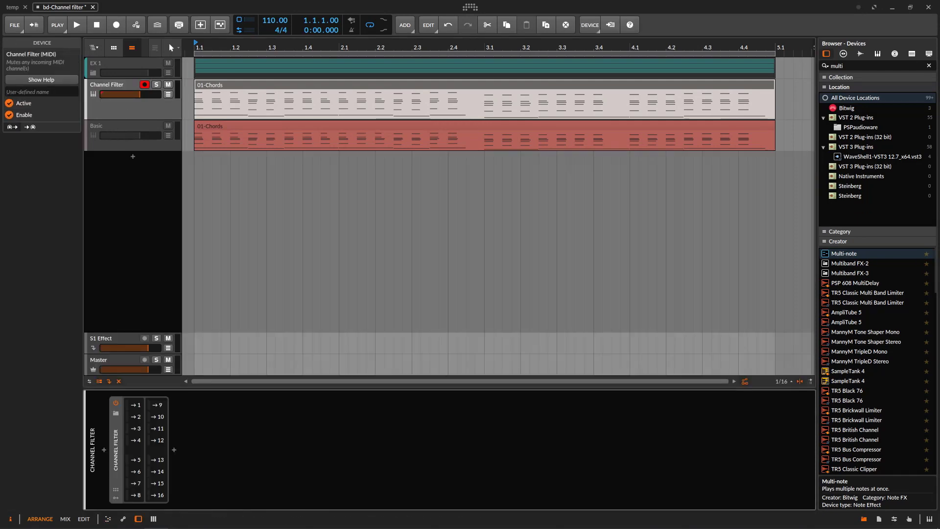
- Search the devices for "layer" and insert an Instrument Layer after the Channel Filter
click(860, 67)
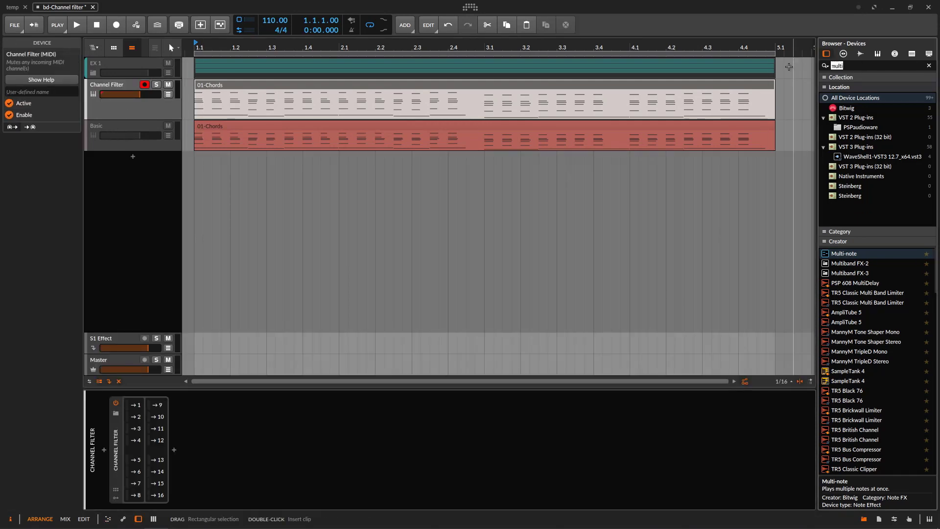
text(lae)
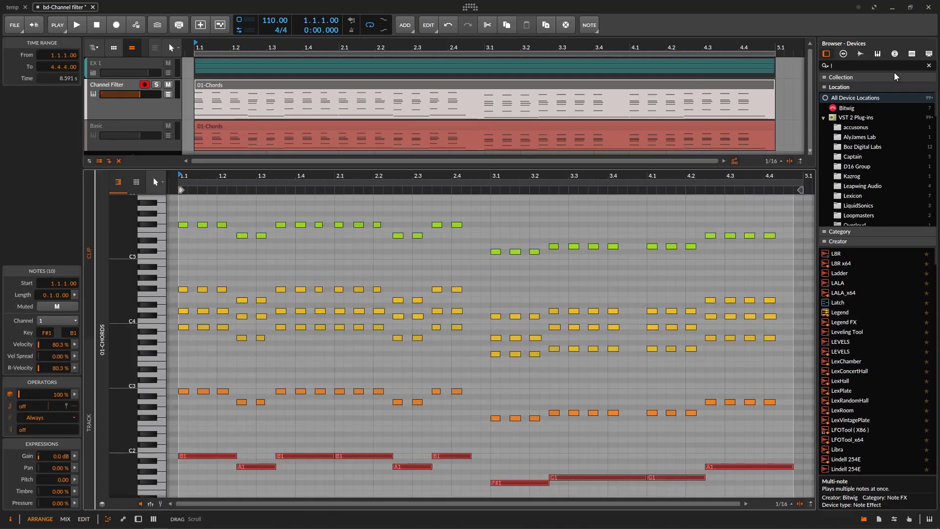
click(870, 65)
text(layer)
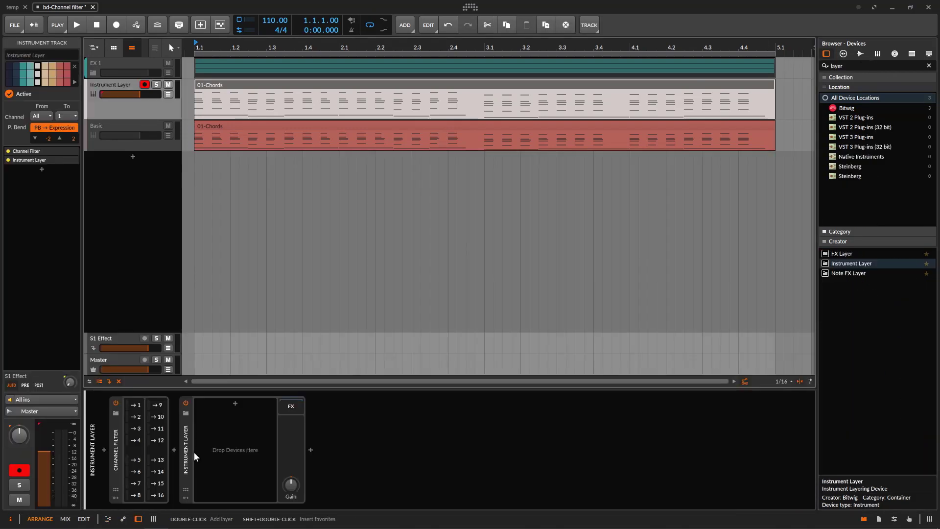
- Place the Instrument Layer before the Channel Filter and move the Channel Filter into it as a layer
click(185, 449)
drag(108, 448, 243, 439)
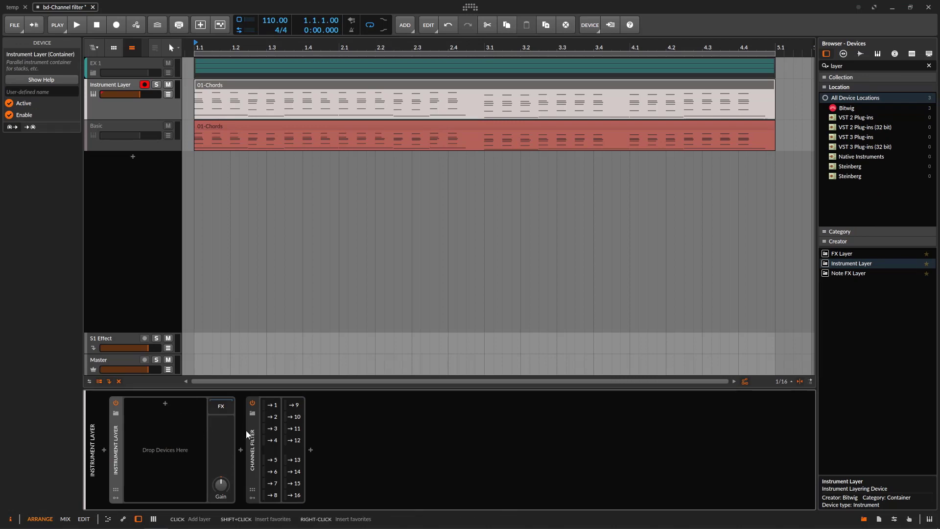
drag(254, 438, 149, 422)
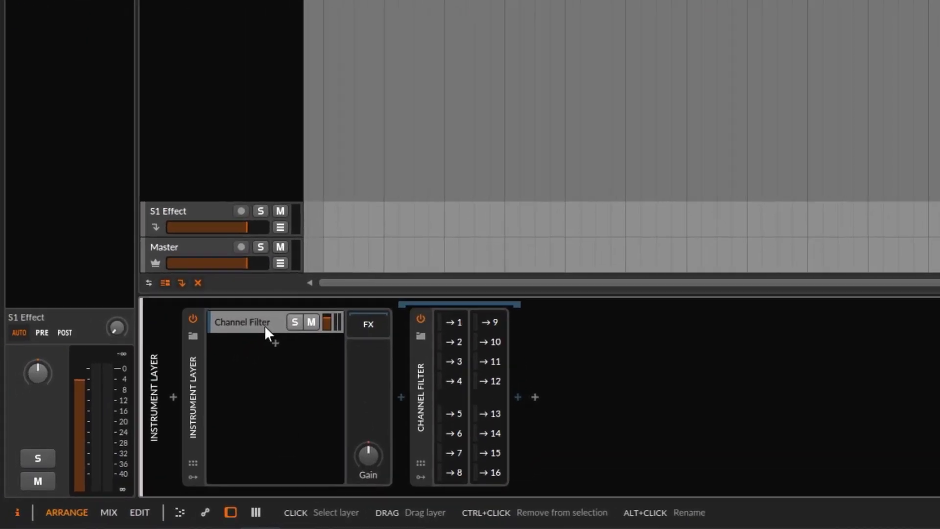
- Duplicate the Channel Filter layer three times to make four layers in the Instrument Layer
right_click(208, 367)
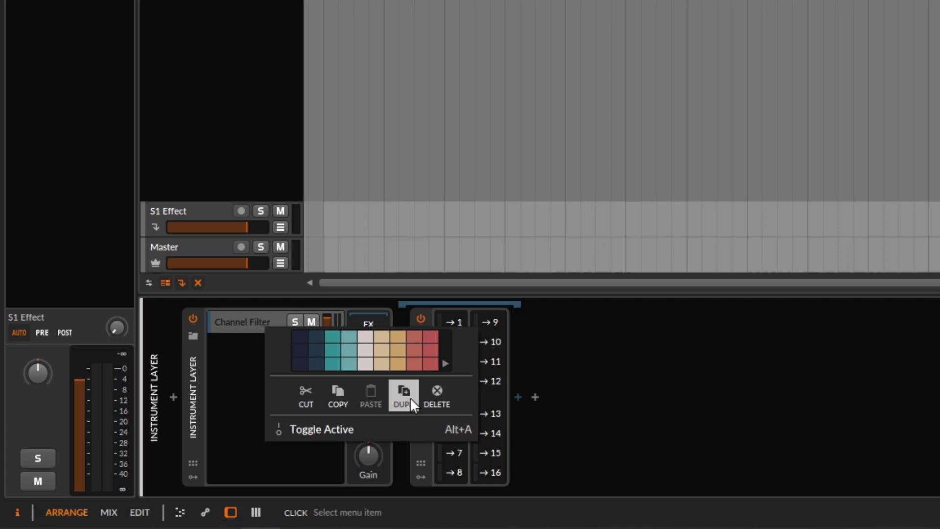
click(322, 424)
right_click(249, 343)
click(395, 423)
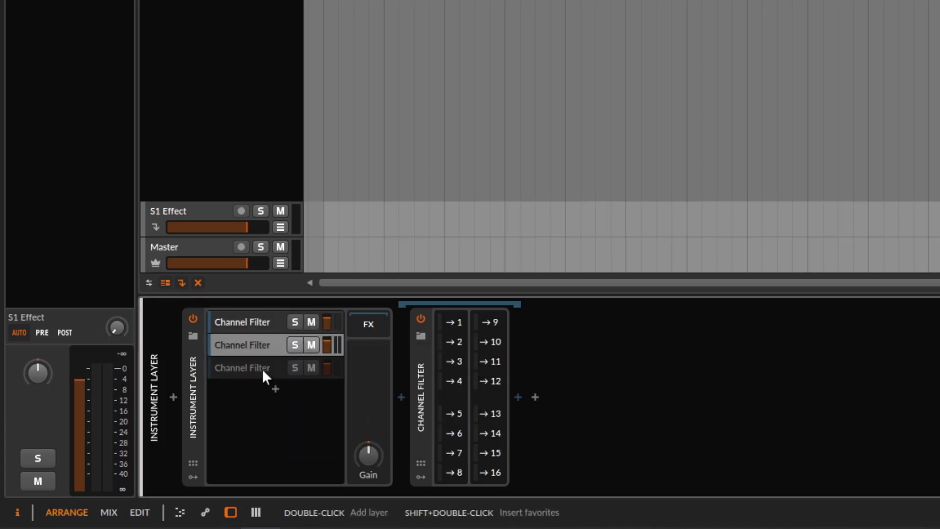
right_click(252, 366)
click(390, 425)
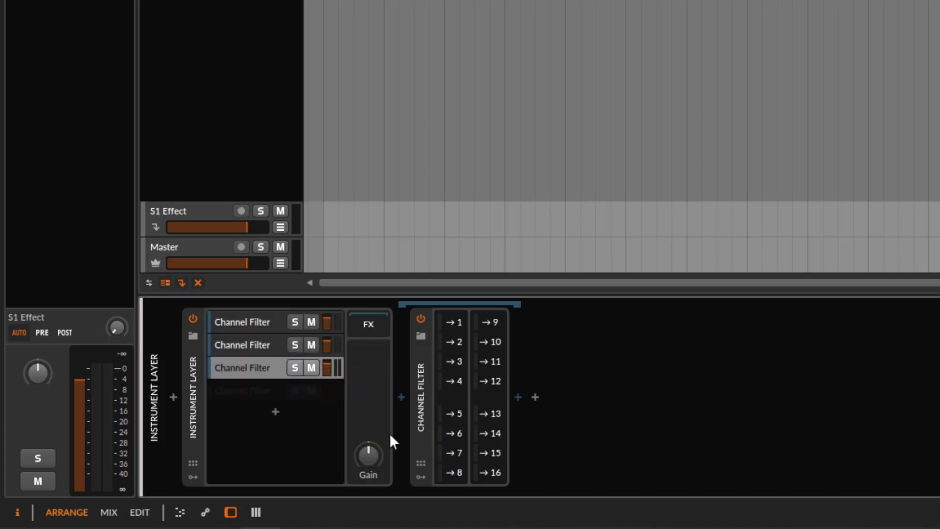
- In the four layers' Channel Filters, disable channels 1 to 4 except the one matching each layer's number
click(238, 322)
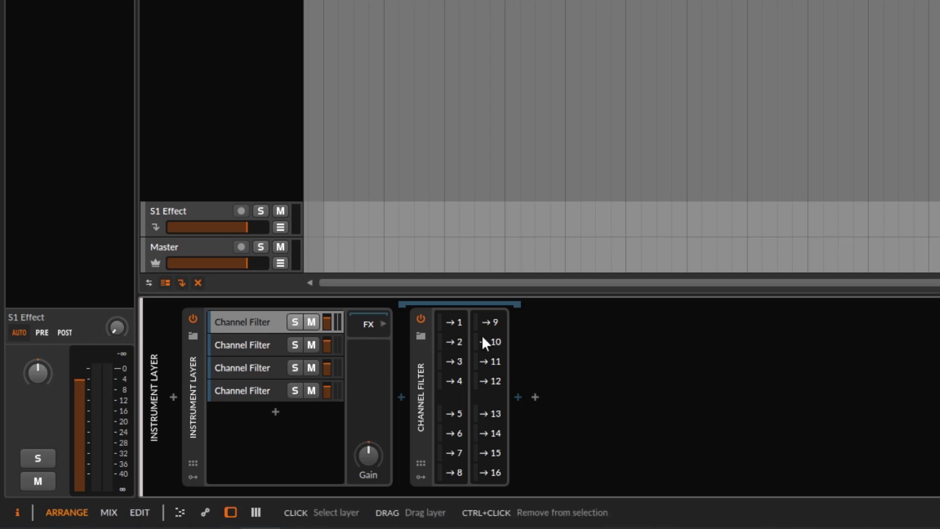
click(264, 347)
click(460, 323)
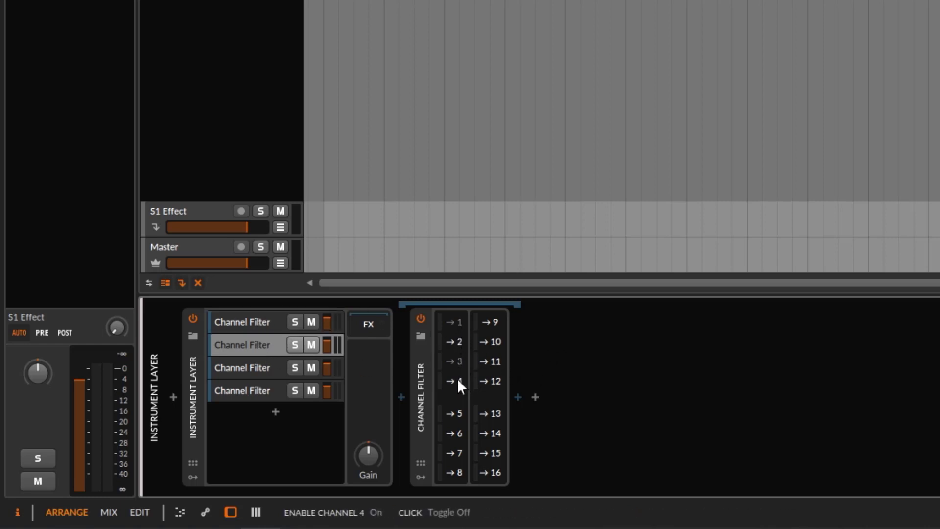
click(249, 365)
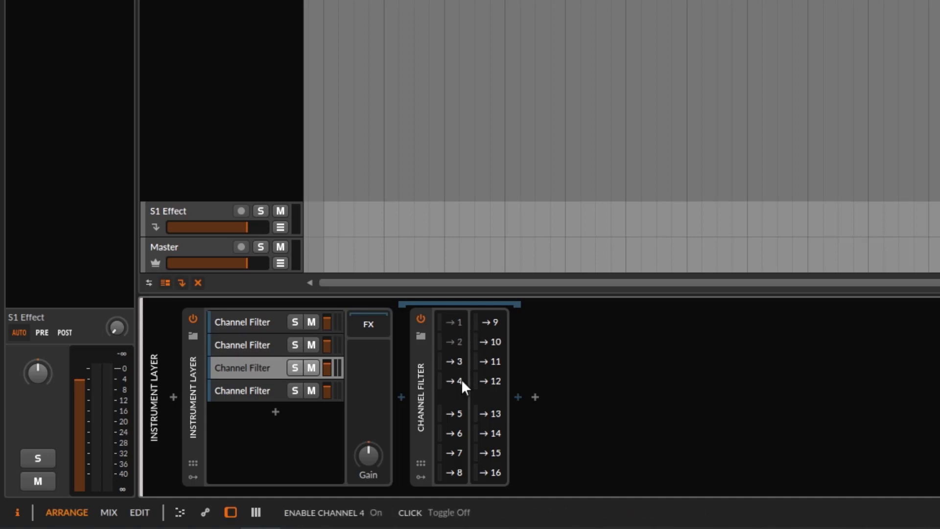
click(237, 390)
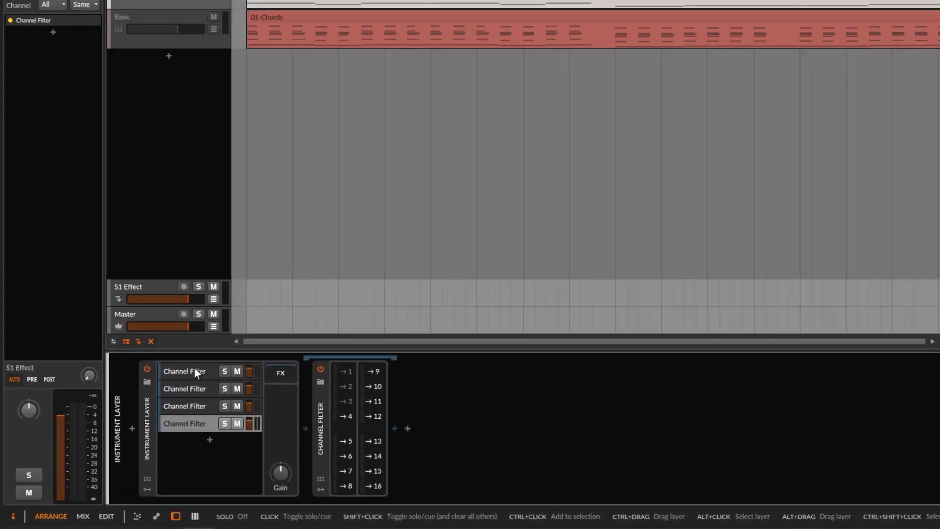
click(256, 320)
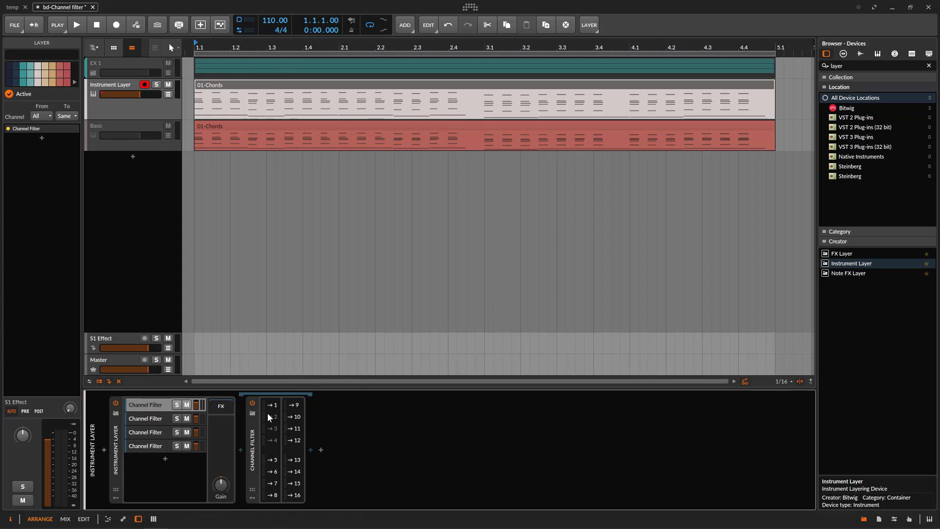
- Examine the channel 1 bass notes in the white 01-Chords clip, and return to the Instrument Layer track's devices
click(359, 120)
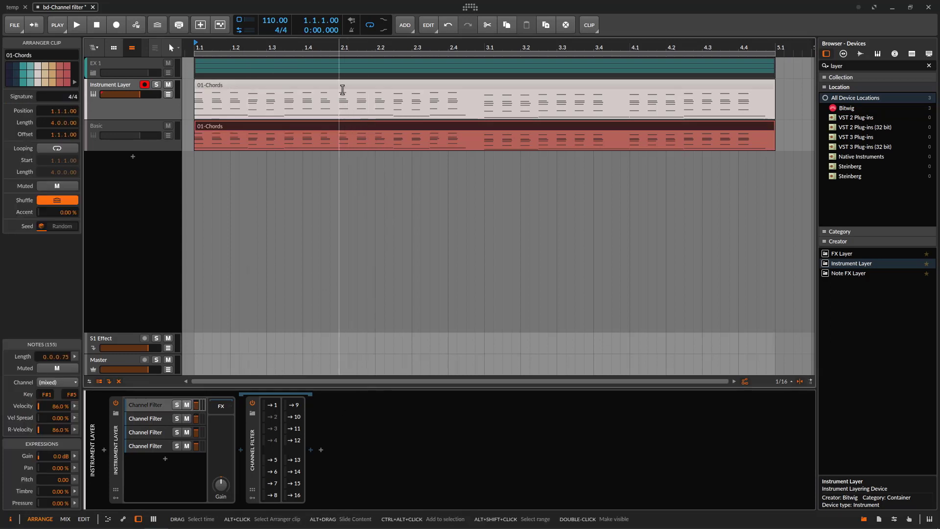
double_click(329, 118)
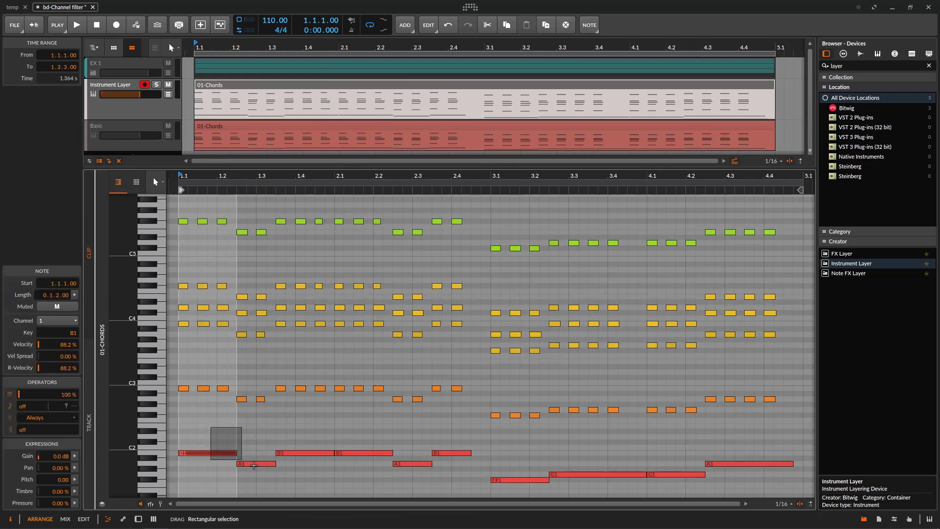
drag(254, 465, 769, 507)
double_click(144, 106)
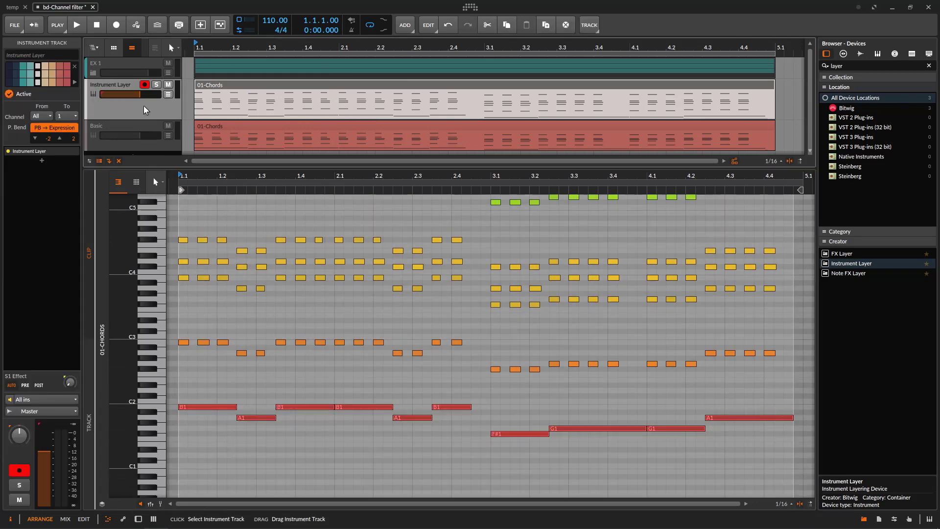
click(144, 107)
- Insert a nested Instrument Layer after the Channel Filter in the first layer
click(863, 66)
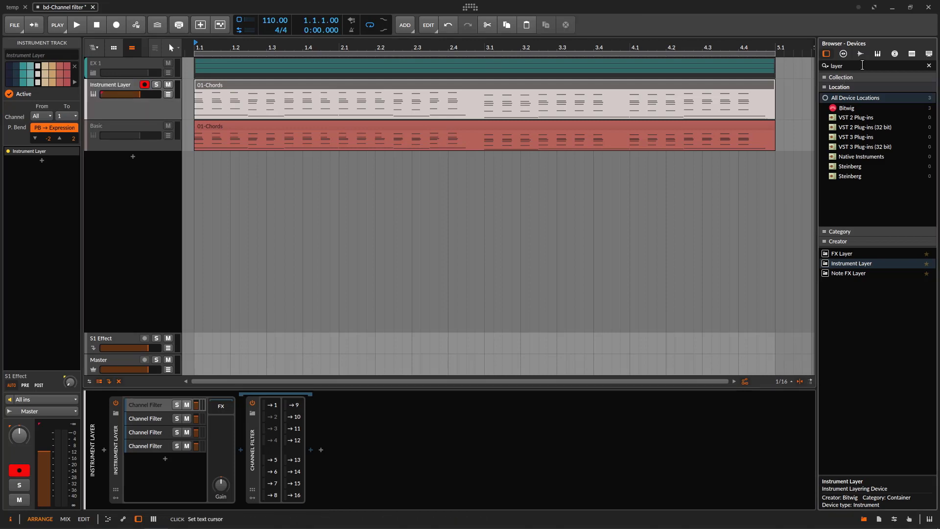
text(m)
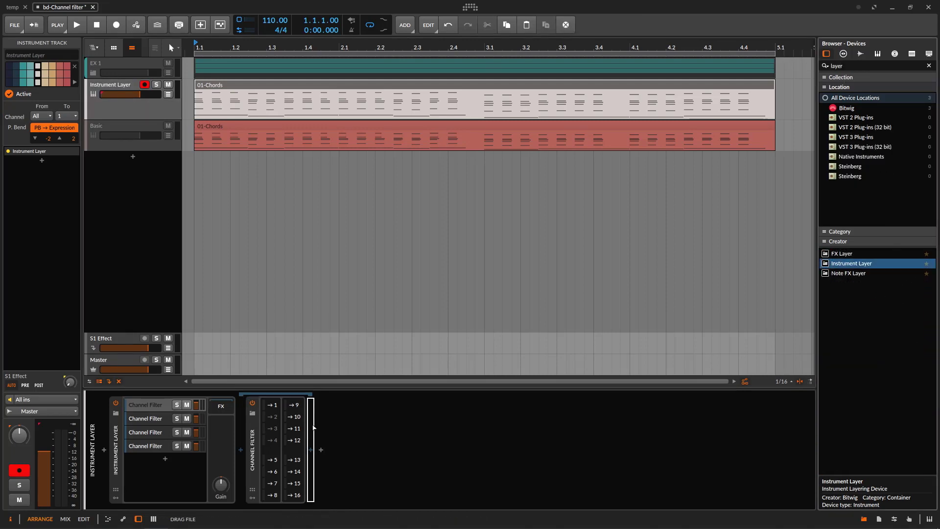
key(Return)
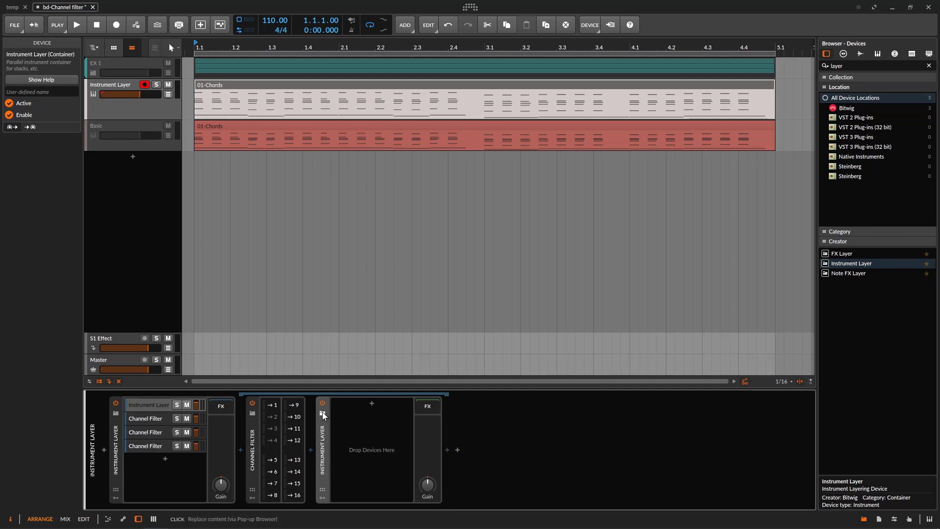
- Load the XNB preset Dark bass MD into the nested Instrument Layer, check its oscillator layers and solo the Dark bass MD layer
click(322, 416)
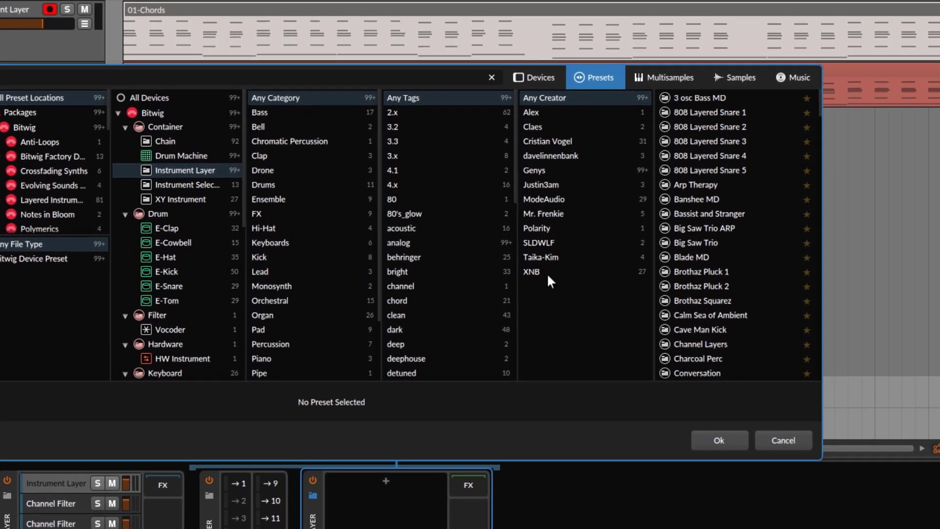
click(659, 81)
click(547, 215)
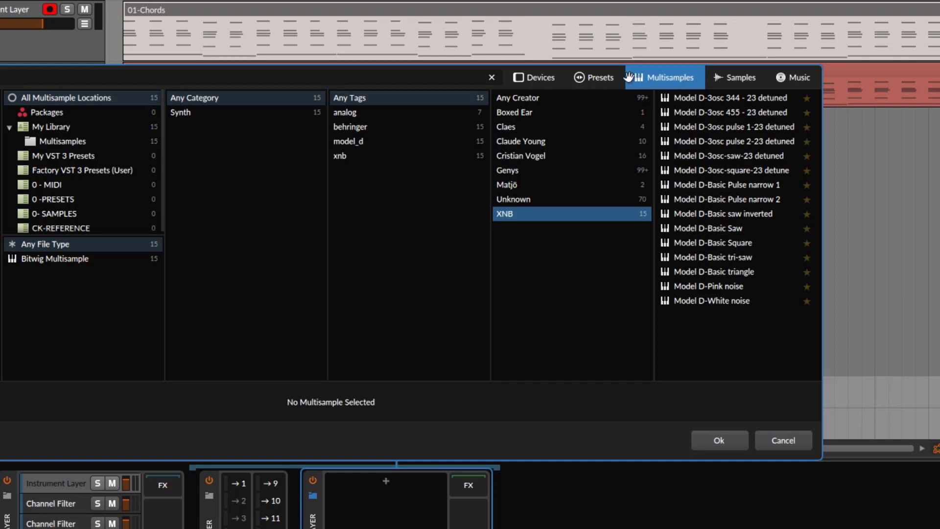
click(598, 78)
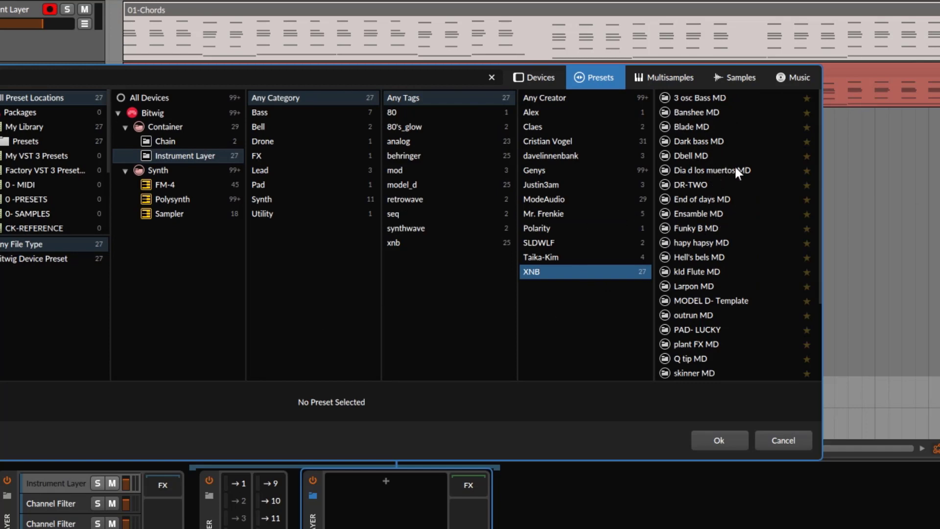
click(698, 141)
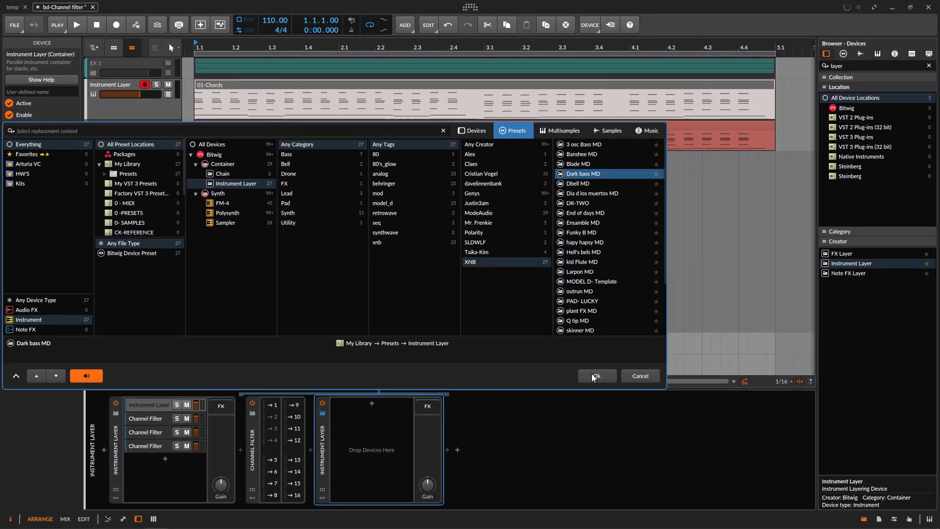
click(594, 373)
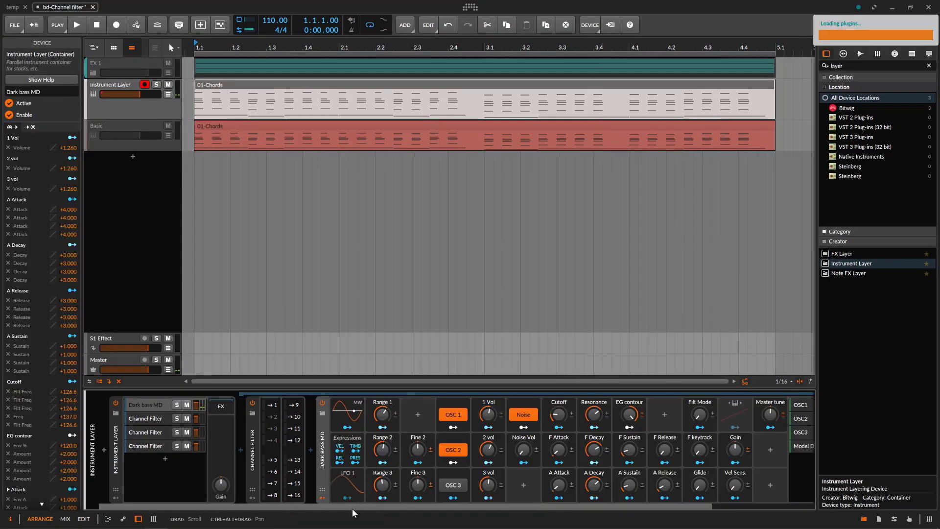
drag(352, 508, 415, 509)
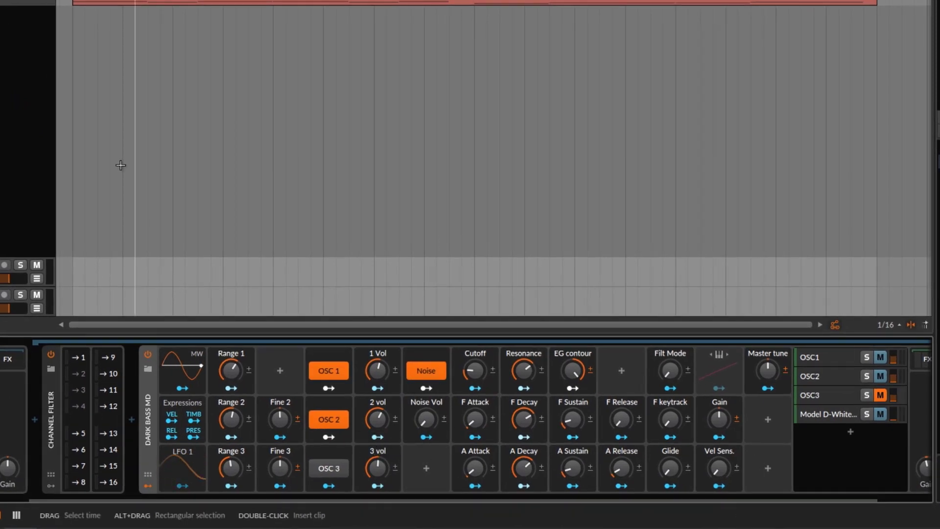
drag(357, 498, 178, 494)
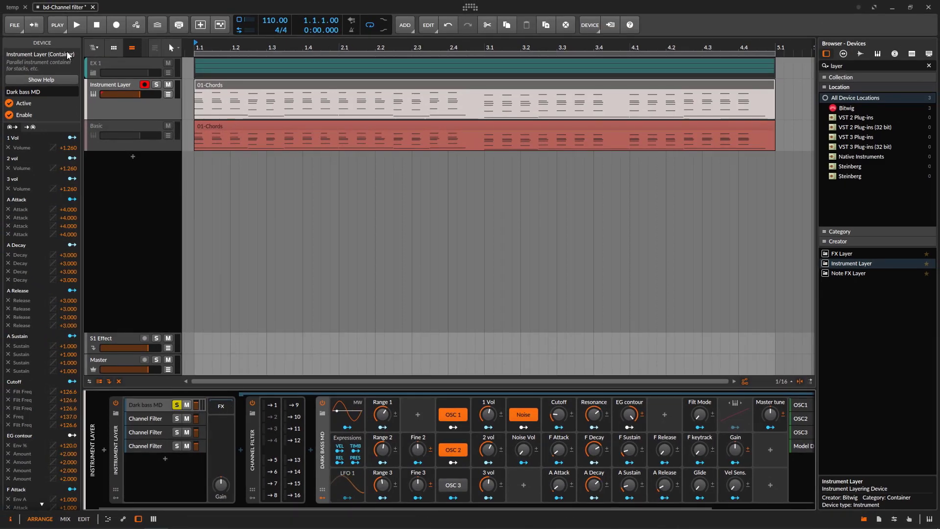
- Play the clip with Dark bass MD soloed and examine its OSC1 sampler
key(space)
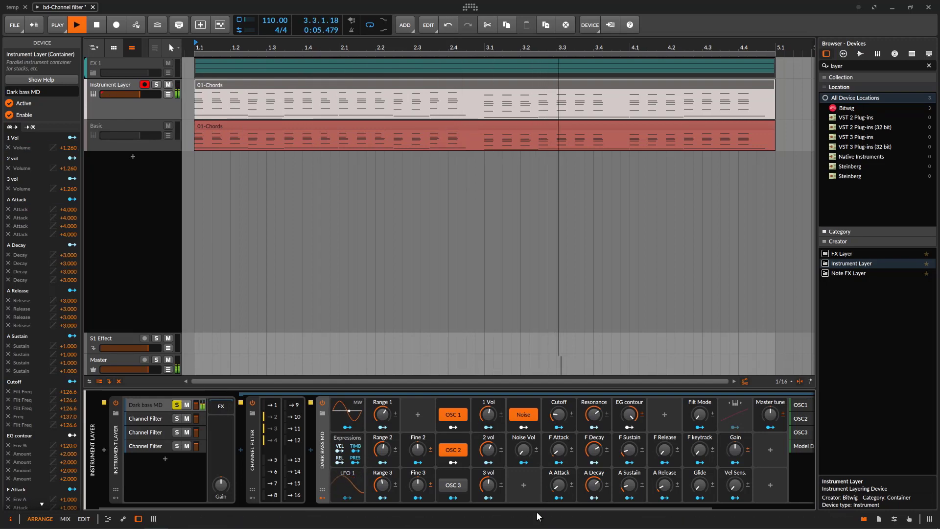
drag(534, 508, 712, 504)
click(700, 405)
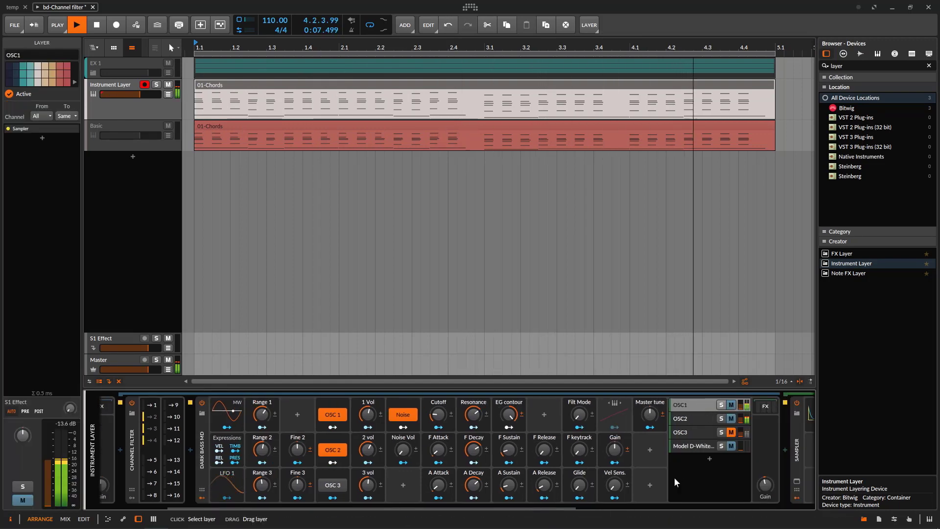
drag(587, 507, 752, 506)
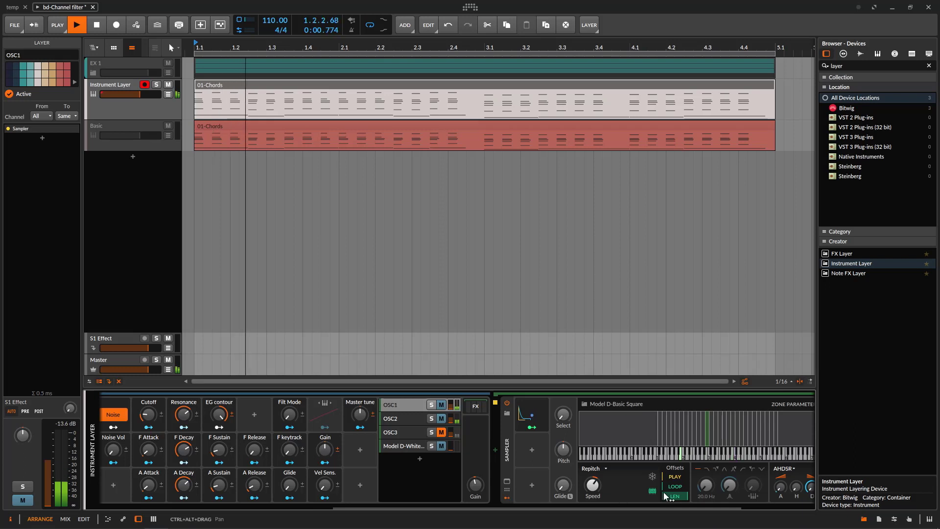
drag(571, 506, 279, 500)
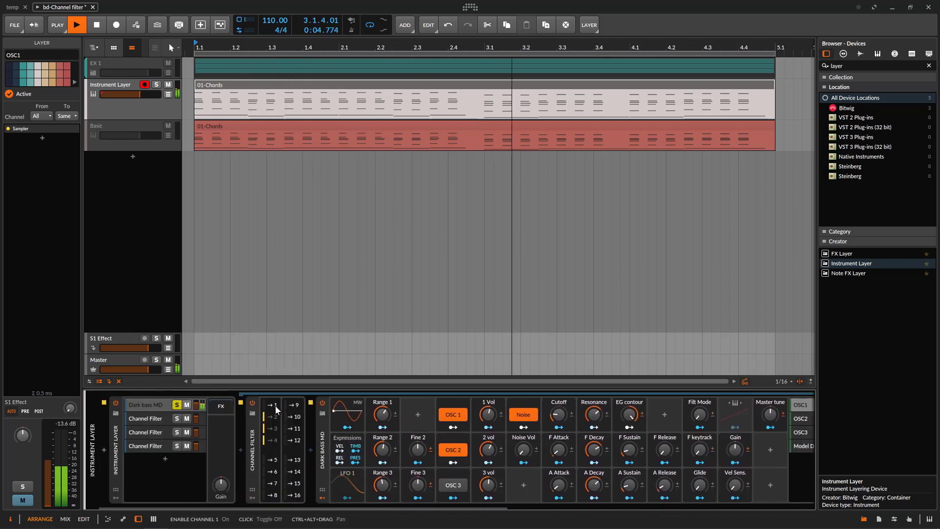
key(space)
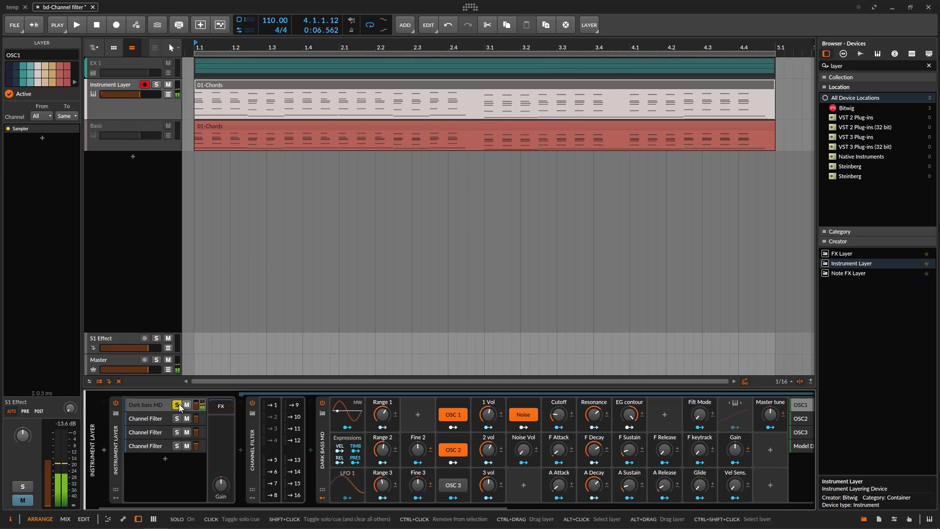
- Add a Polysynth after the Channel Filter in the second layer and load the XNB preset LD-Mitch
click(147, 418)
drag(857, 67, 753, 64)
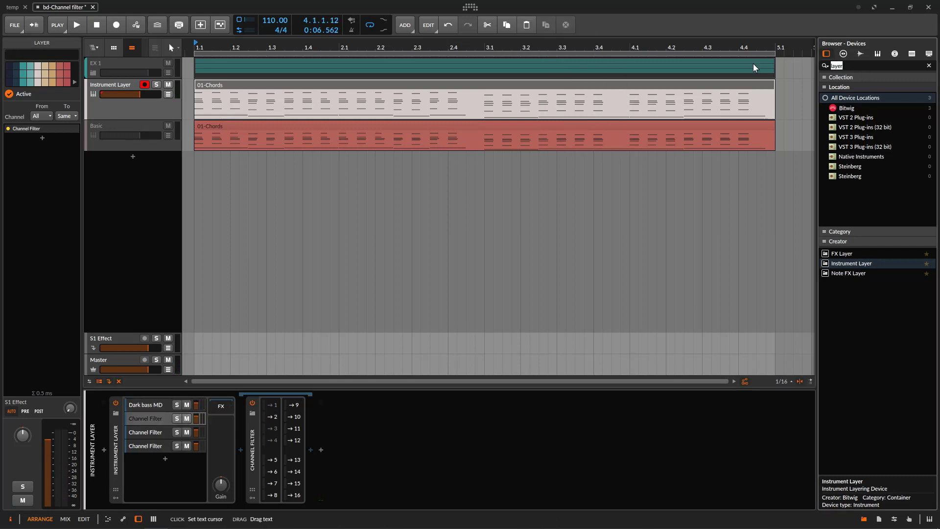
text(pol)
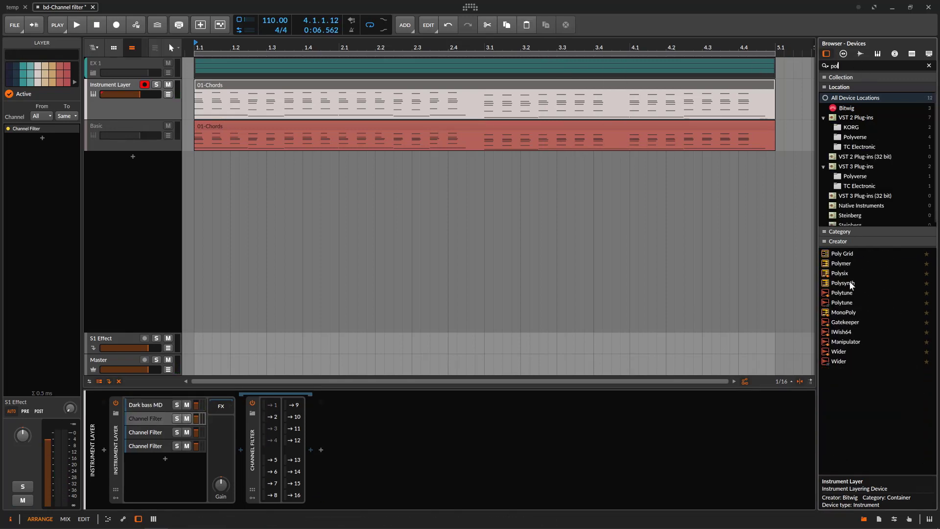
double_click(842, 283)
click(493, 329)
scroll(597, 265, down, 15)
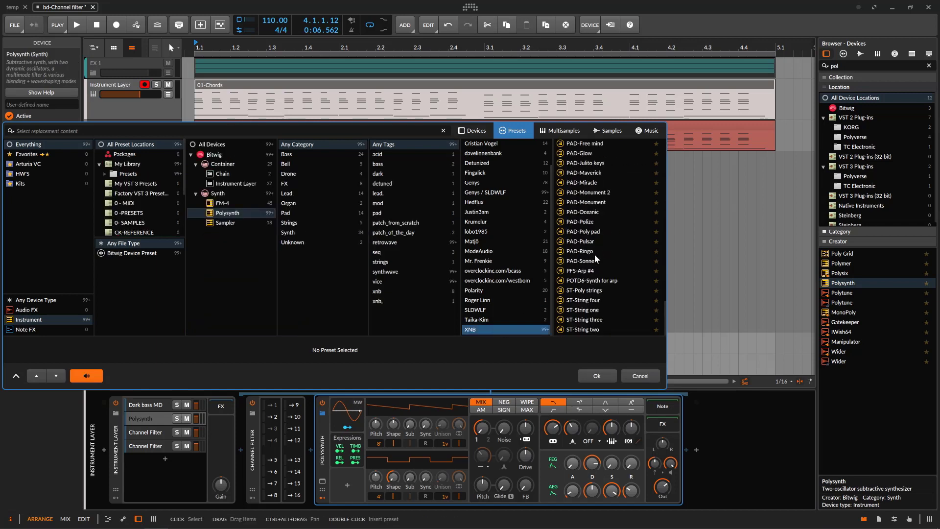
scroll(594, 254, up, 4)
click(595, 200)
click(599, 376)
- Solo the Dark bass MD and LD-Mitch layers, and adjust LD-Mitch's volume while the clip plays
click(177, 411)
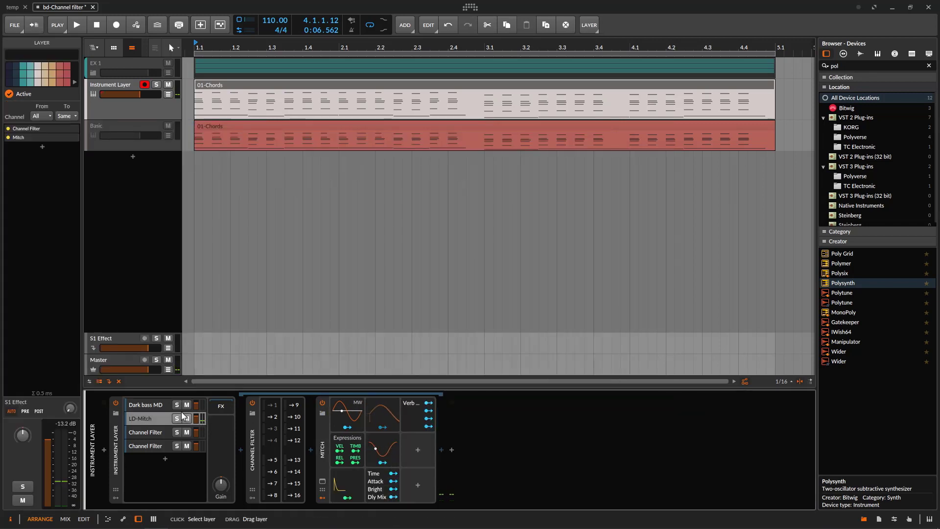
click(177, 418)
key(space)
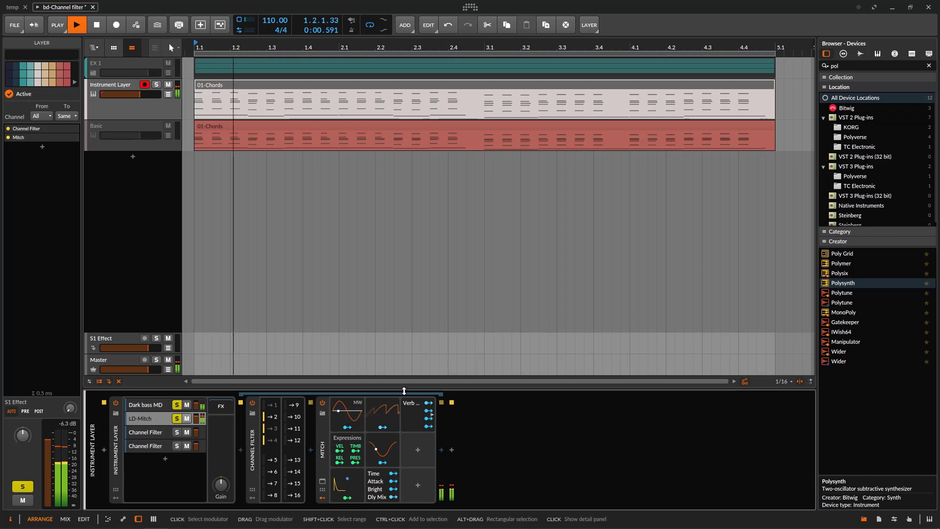
drag(197, 418, 196, 426)
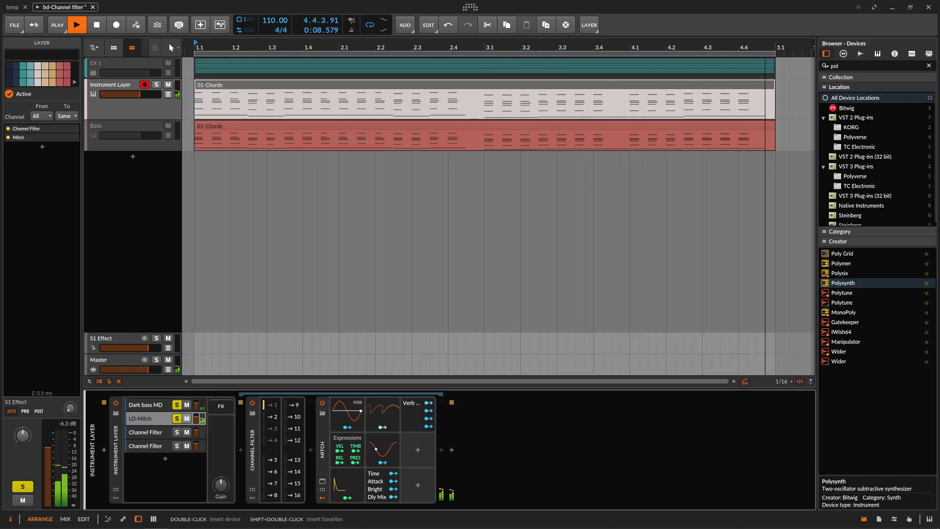
key(space)
- Examine the channel 1, 2 and 3 notes in the white 01-Chords clip, and return to the Instrument Layer track's devices
click(143, 431)
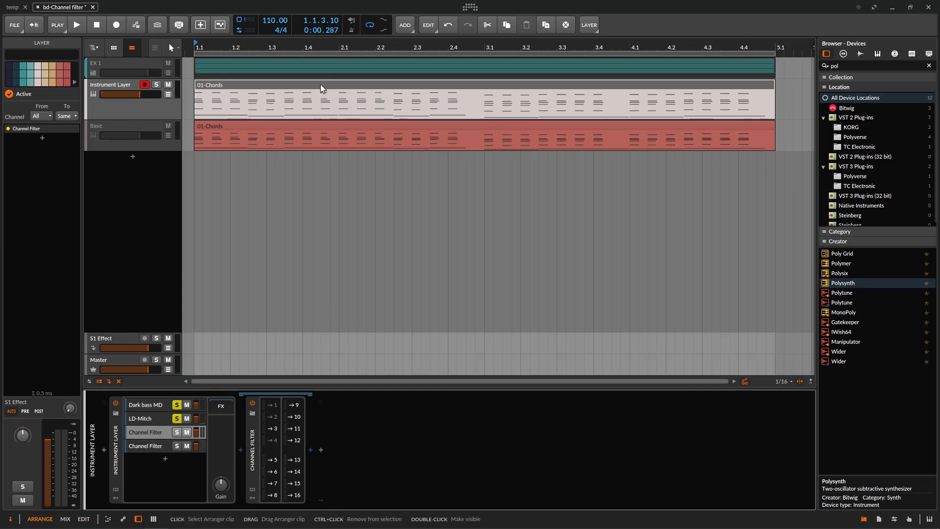
double_click(321, 117)
drag(187, 267, 249, 338)
click(162, 109)
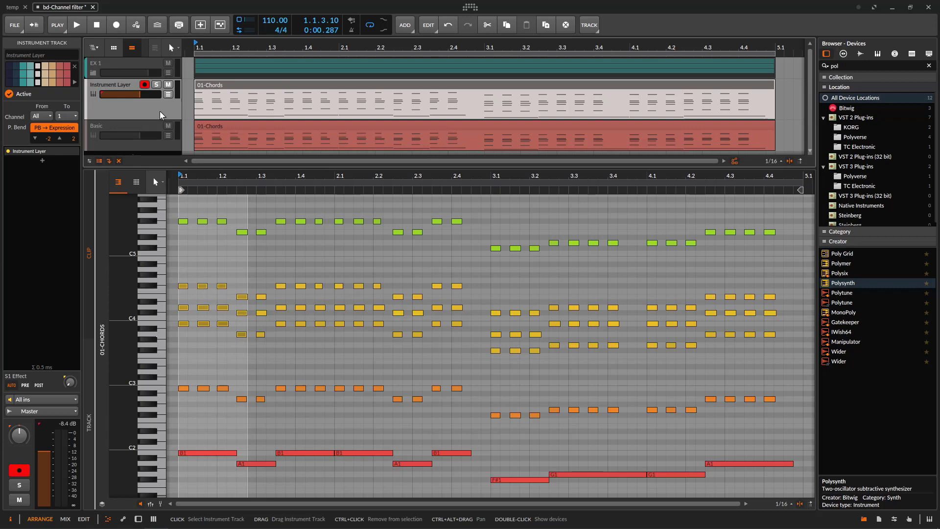
drag(190, 431, 345, 481)
drag(183, 369, 320, 427)
drag(206, 266, 310, 338)
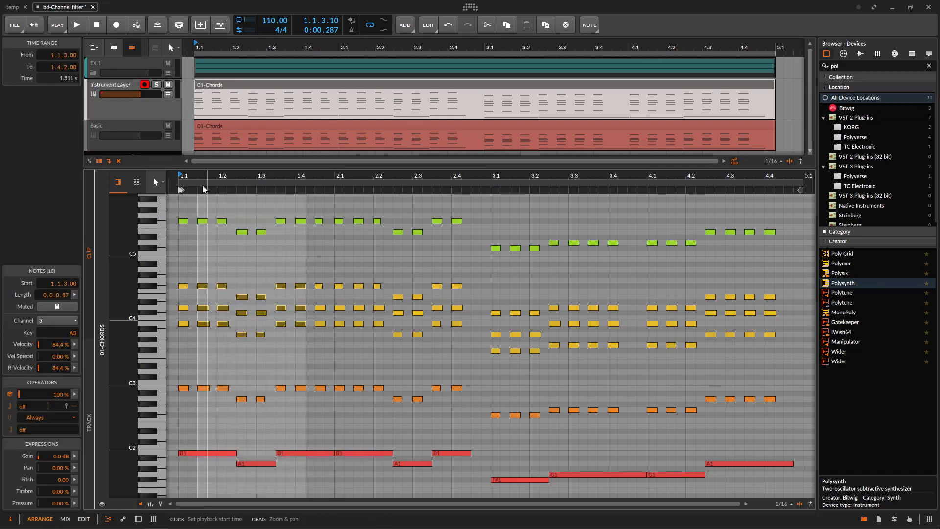
double_click(136, 106)
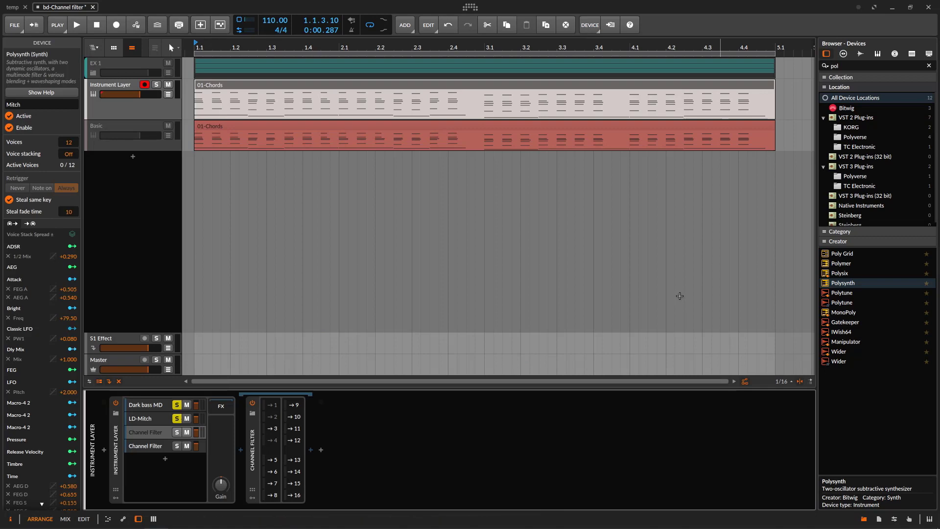
- Add a Polysynth after the Channel Filter in the third layer and load the XNB preset KY-Clav Synth
drag(871, 286, 323, 417)
click(323, 416)
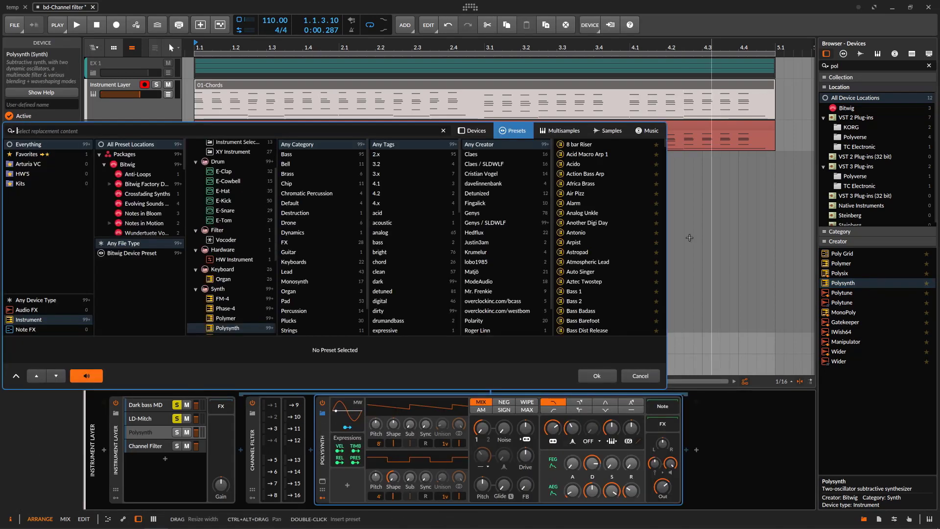
scroll(517, 228, down, 2)
click(487, 329)
click(585, 240)
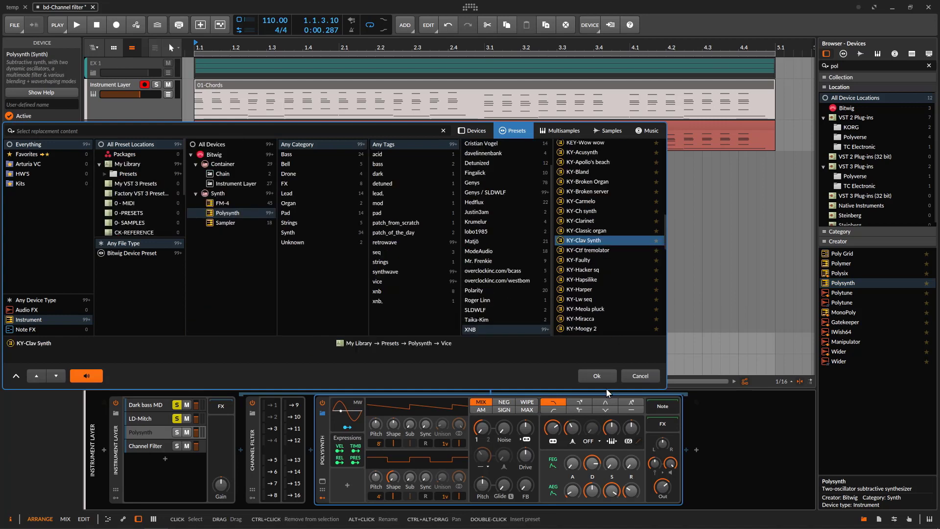
click(595, 374)
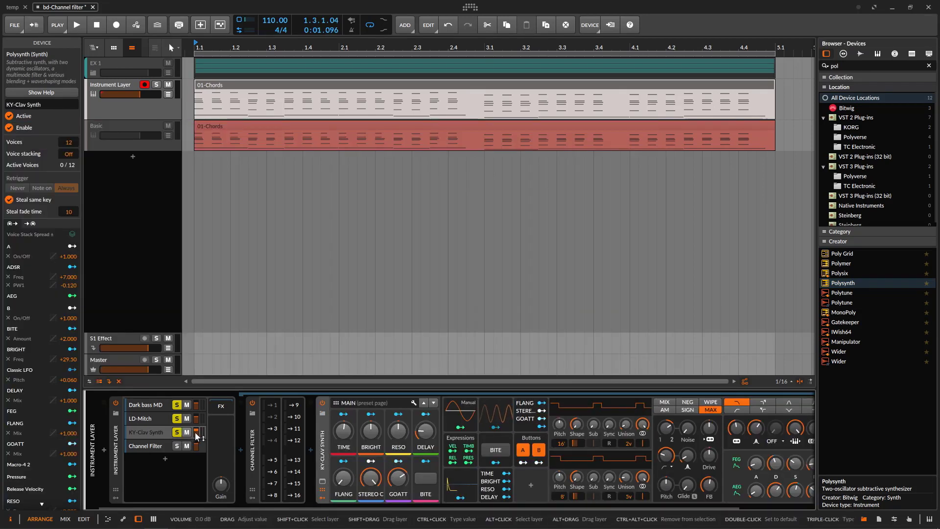
- With KY-Clav Synth also soloed, adjust its volume and rebalance LD-Mitch against it during playback
drag(196, 436, 197, 423)
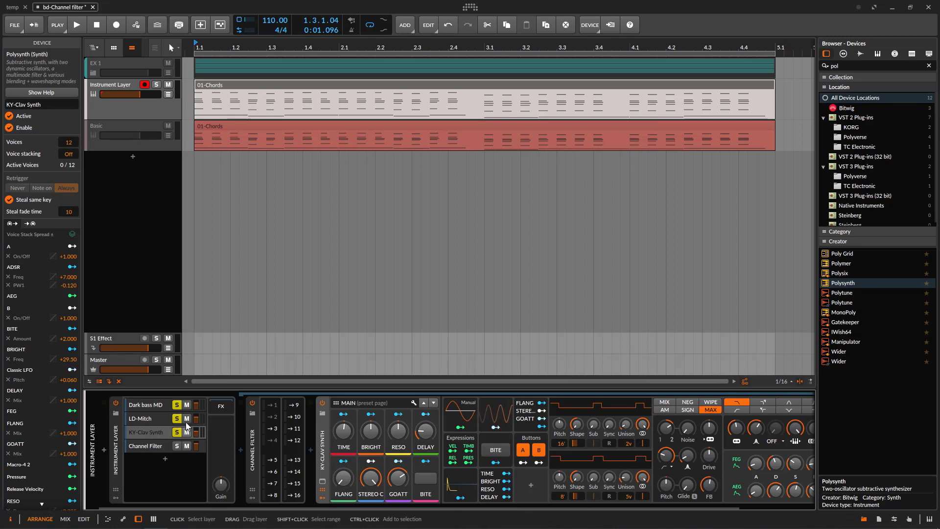
key(space)
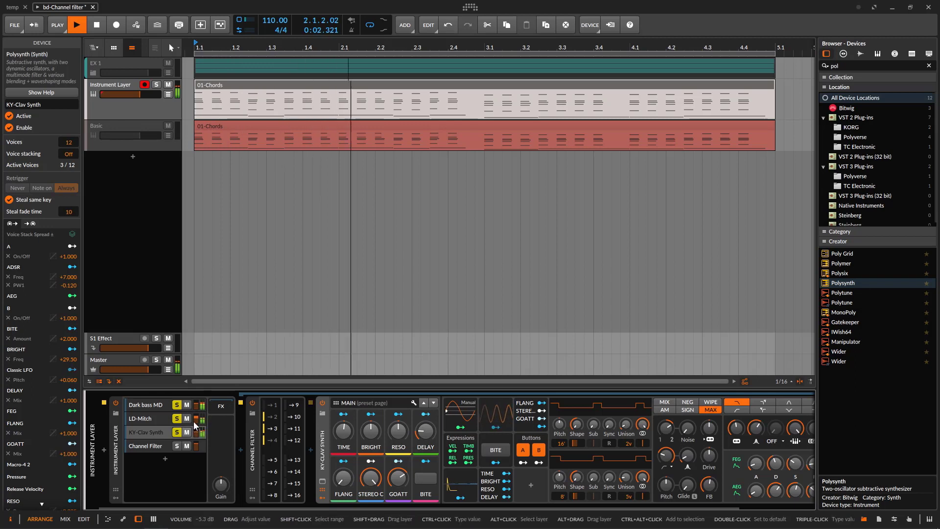
drag(196, 420, 195, 411)
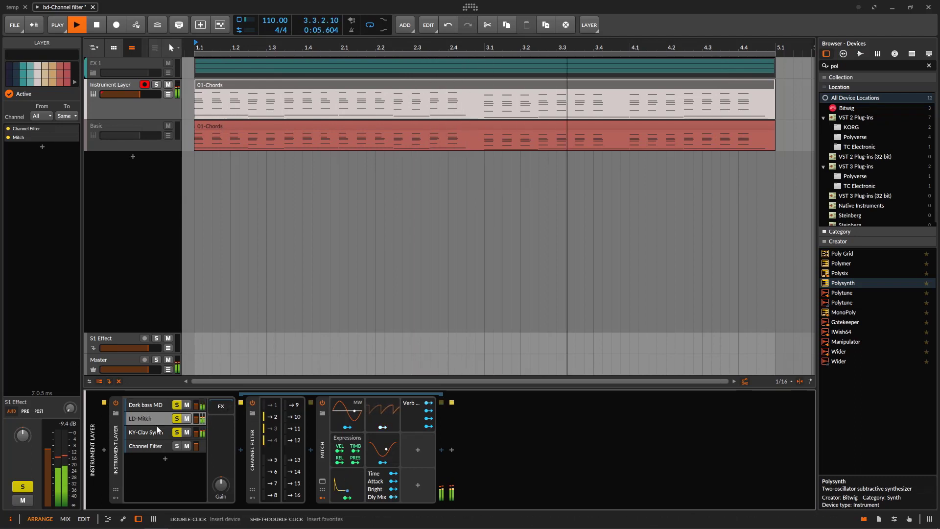
key(space)
- Examine the channel 4 notes in the white 01-Chords clip, and return to the Instrument Layer track's devices
click(149, 445)
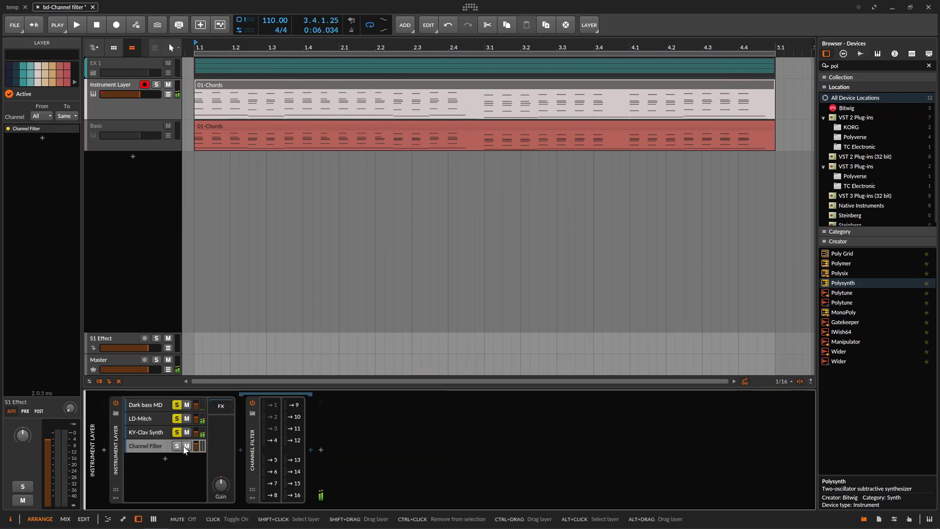
double_click(280, 84)
drag(180, 205, 348, 255)
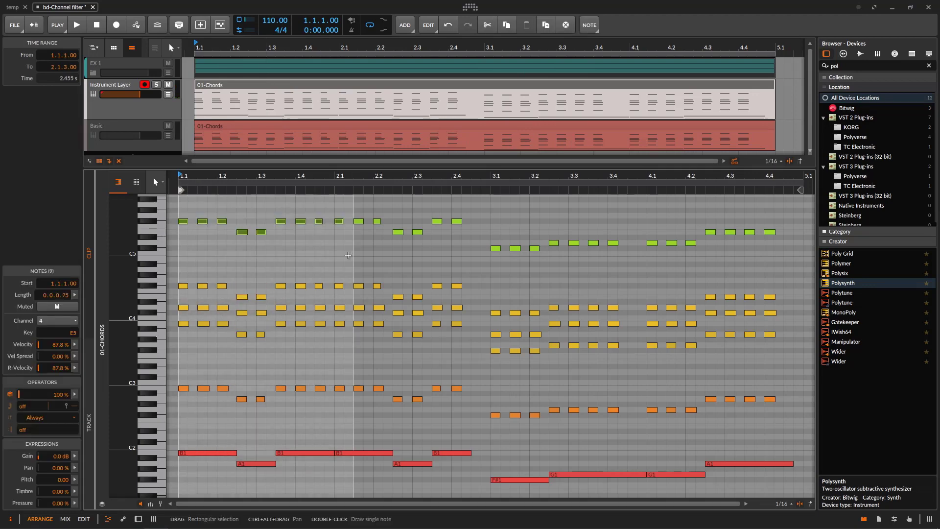
click(136, 112)
double_click(146, 107)
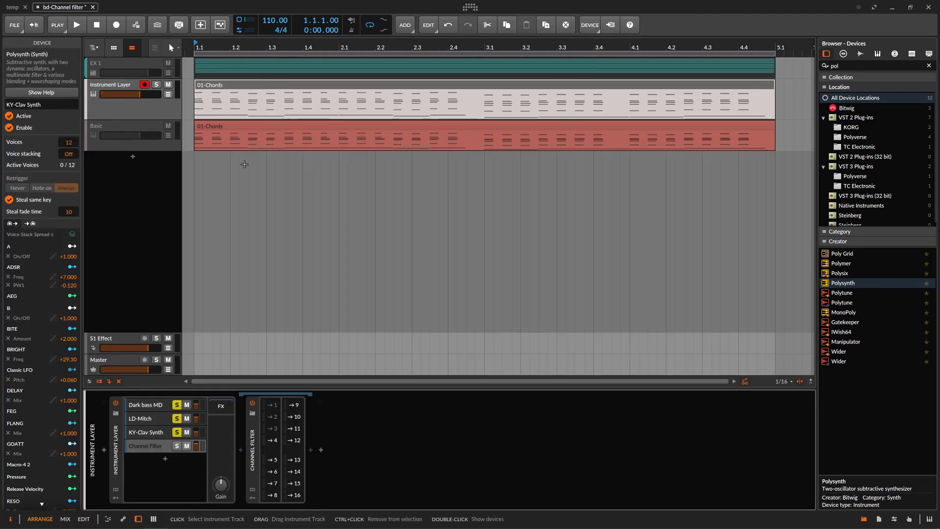
- Add a Polysynth after the Channel Filter in the fourth layer and load the XNB preset BL-Bouncin bells
drag(854, 284, 180, 446)
click(579, 164)
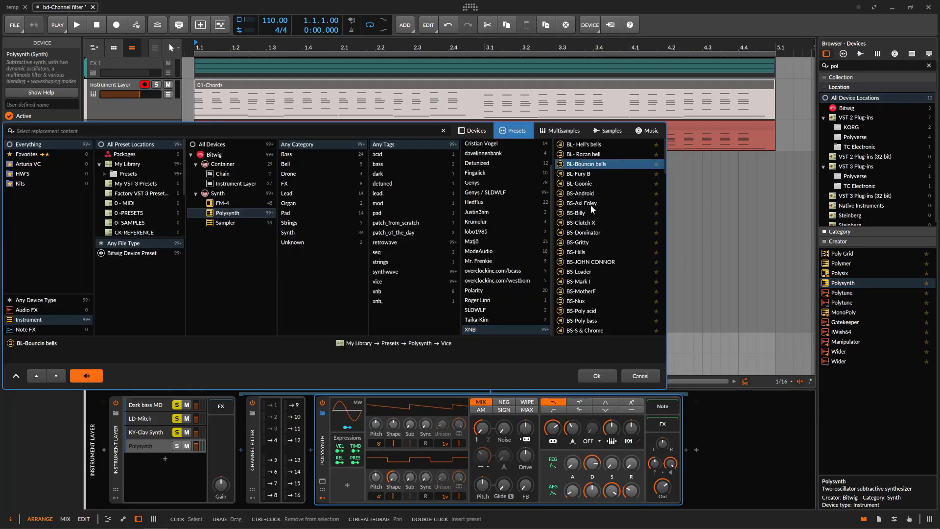
click(599, 375)
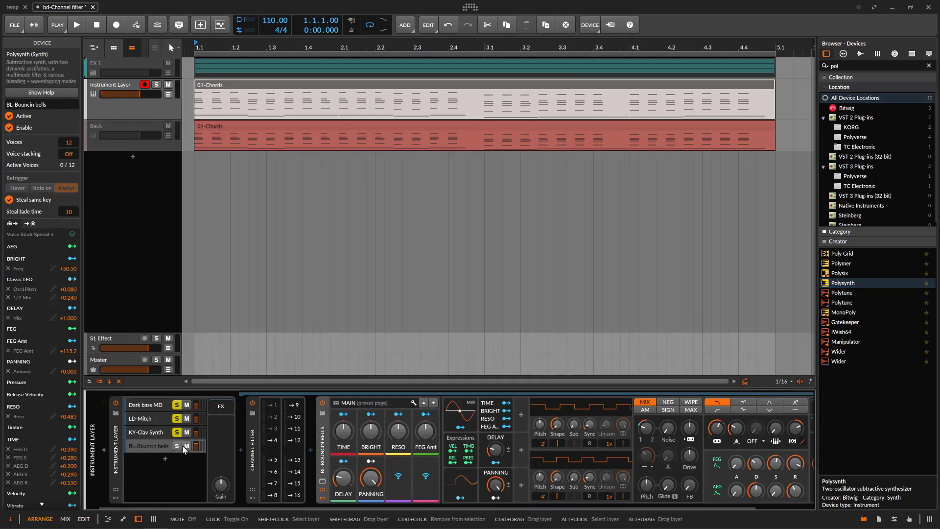
- Lower the BL-Bouncin bells layer's volume and turn off solo on the other three layers
drag(201, 446, 200, 446)
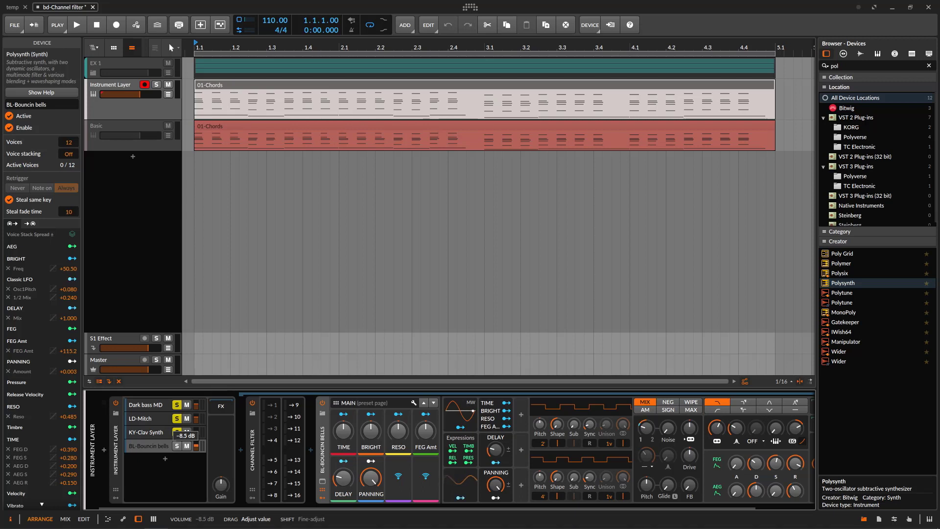
click(177, 431)
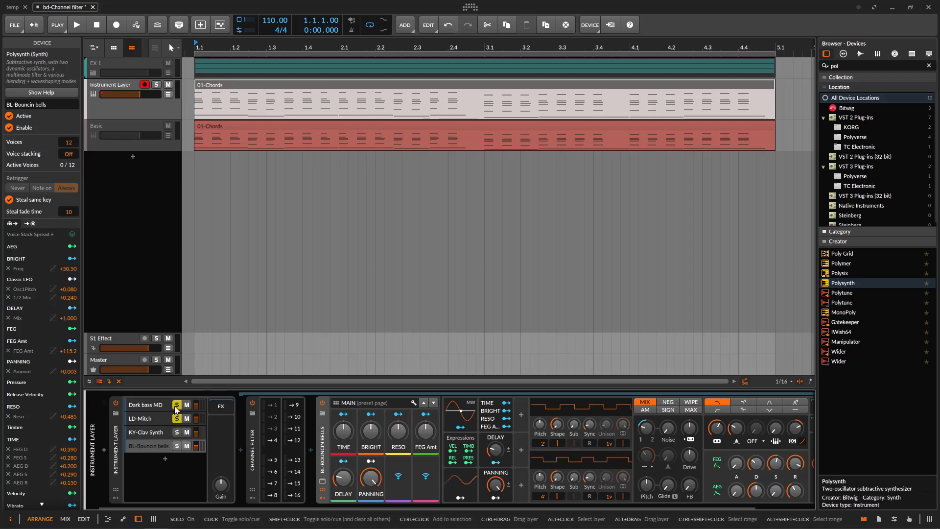
click(176, 407)
click(177, 418)
- Play all four layers together and lower the BL-Bouncin bells layer's volume to -11.6 dB
key(space)
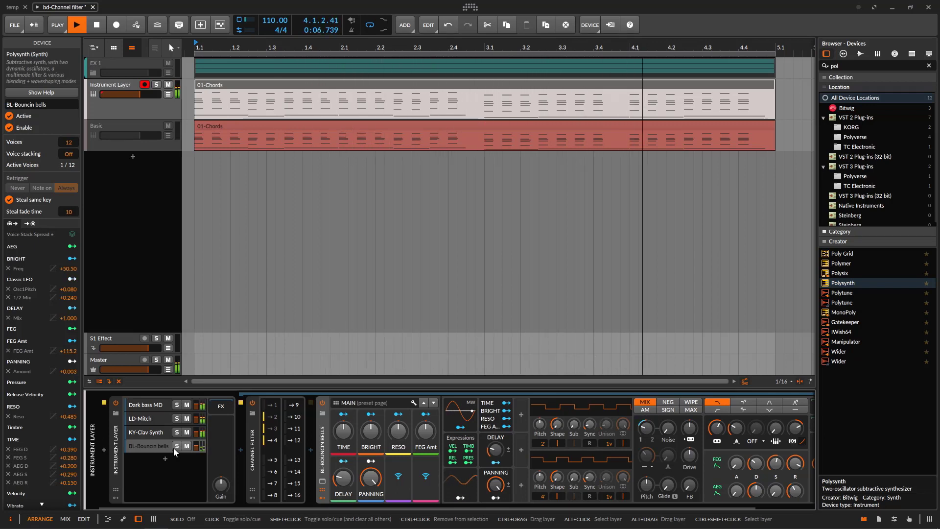
click(254, 448)
mouse_move(200, 433)
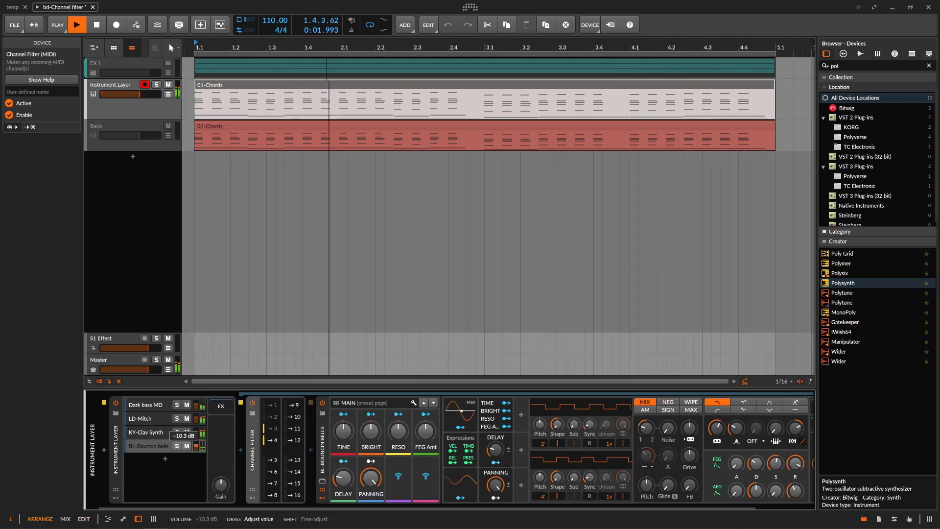
mouse_move(200, 406)
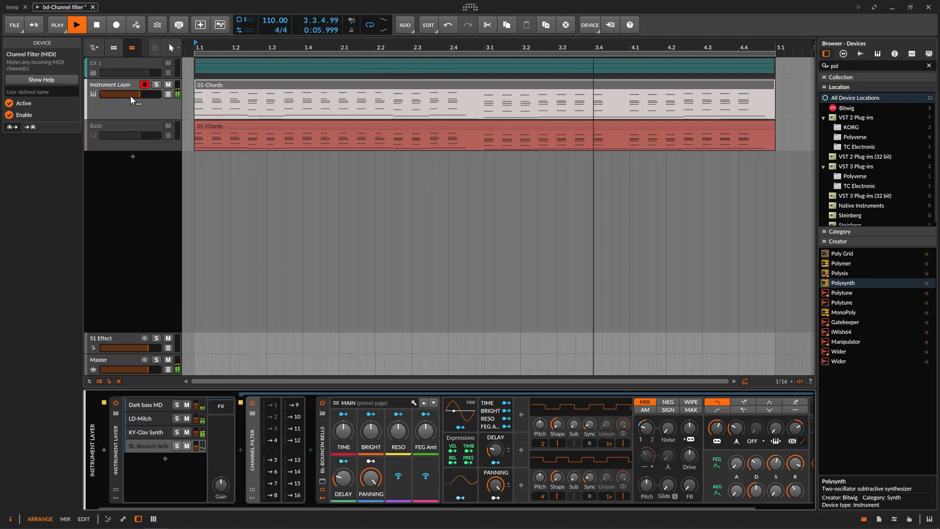
click(105, 59)
click(113, 100)
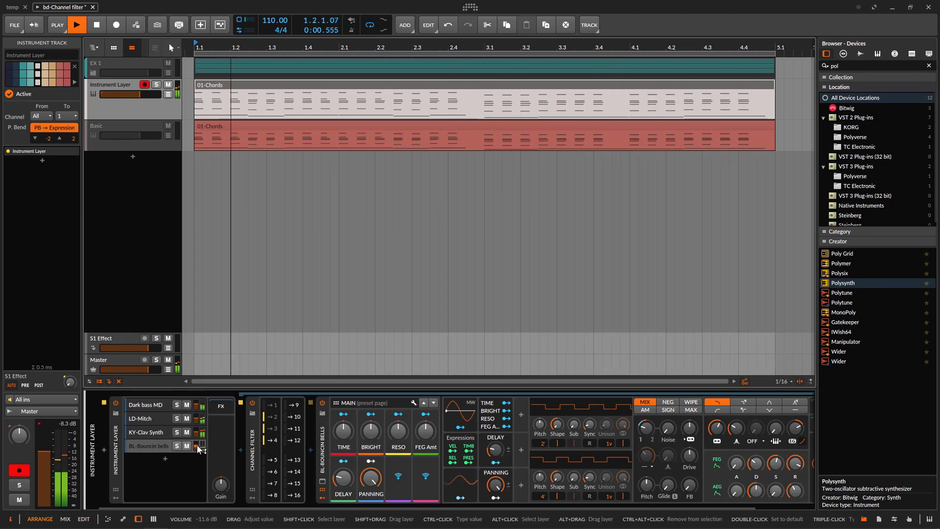
key(space)
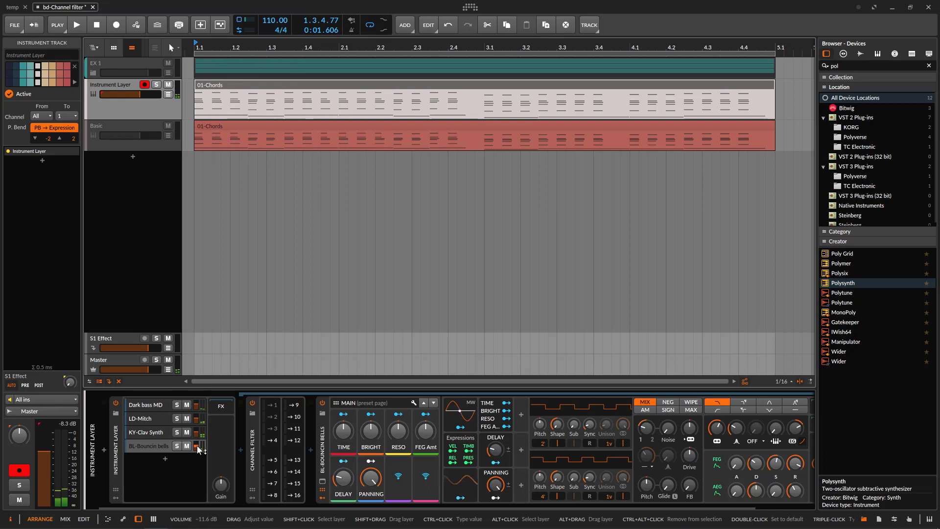